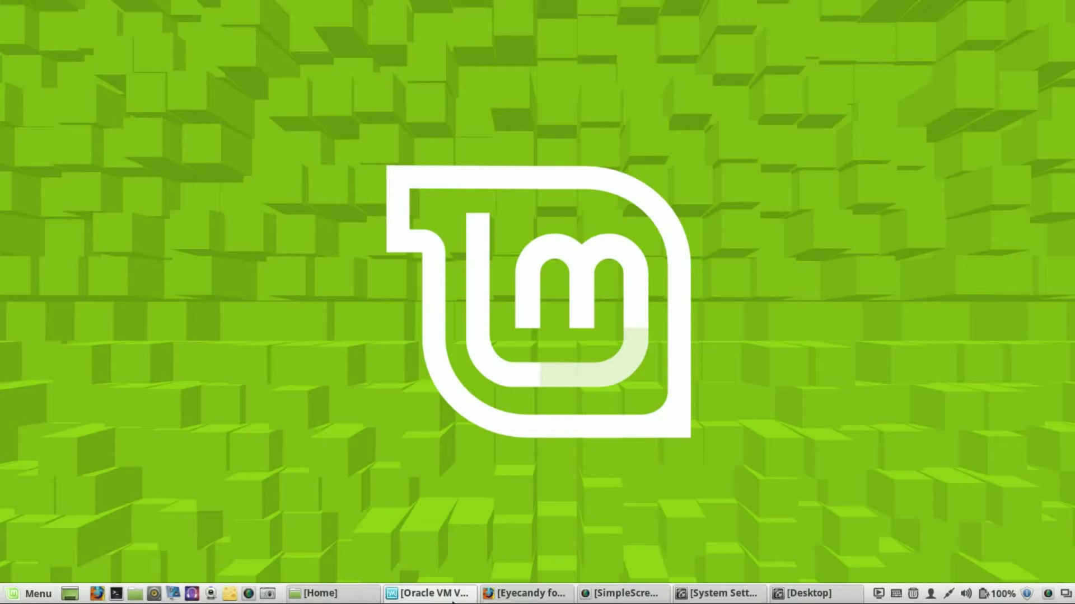
# Bring up the VirtualBox Manager to view its list of virtual machines, and minimize it.
pyautogui.click(430, 593)
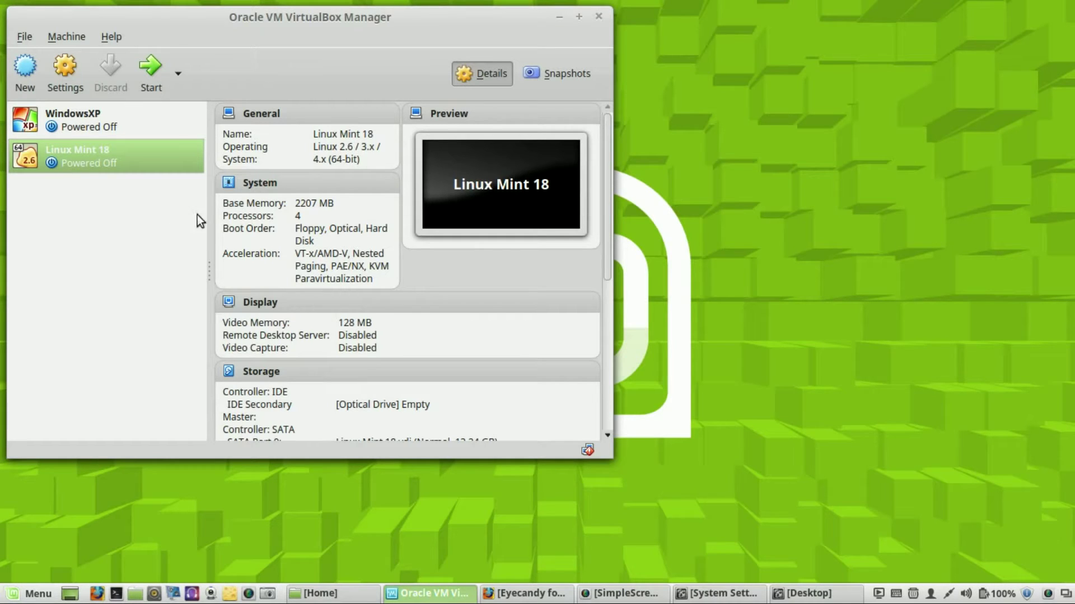
pyautogui.click(557, 19)
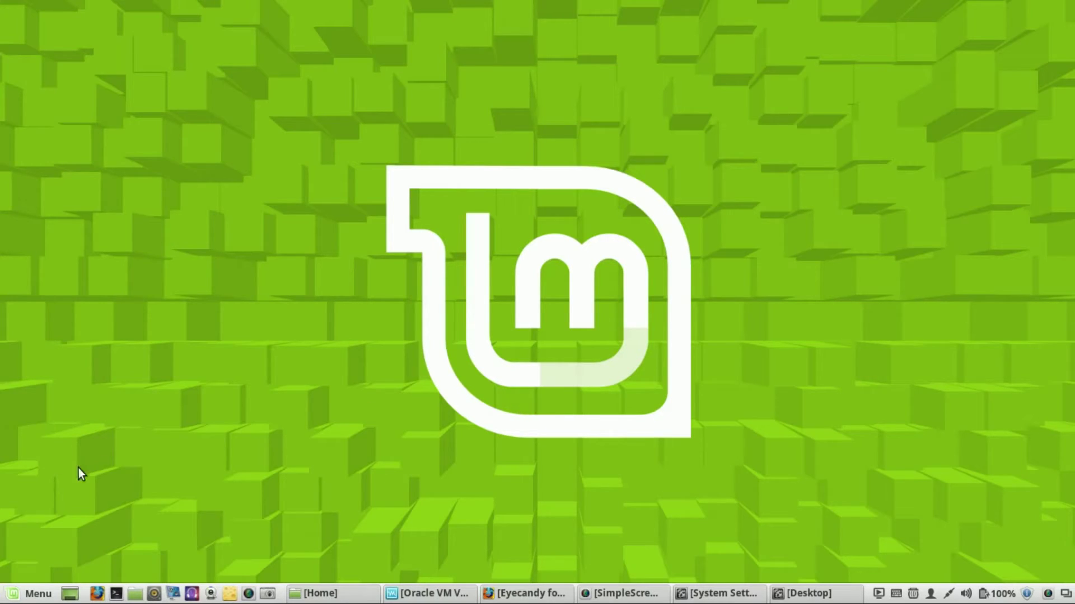
pyautogui.click(23, 596)
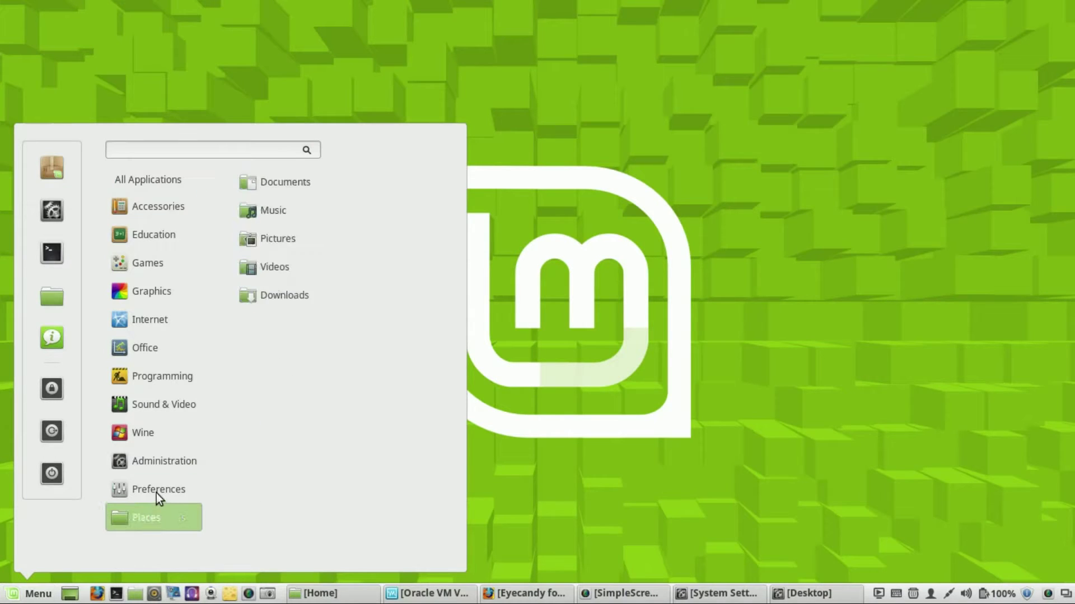
pyautogui.moveTo(159, 493)
pyautogui.scroll(-10, 352, 468)
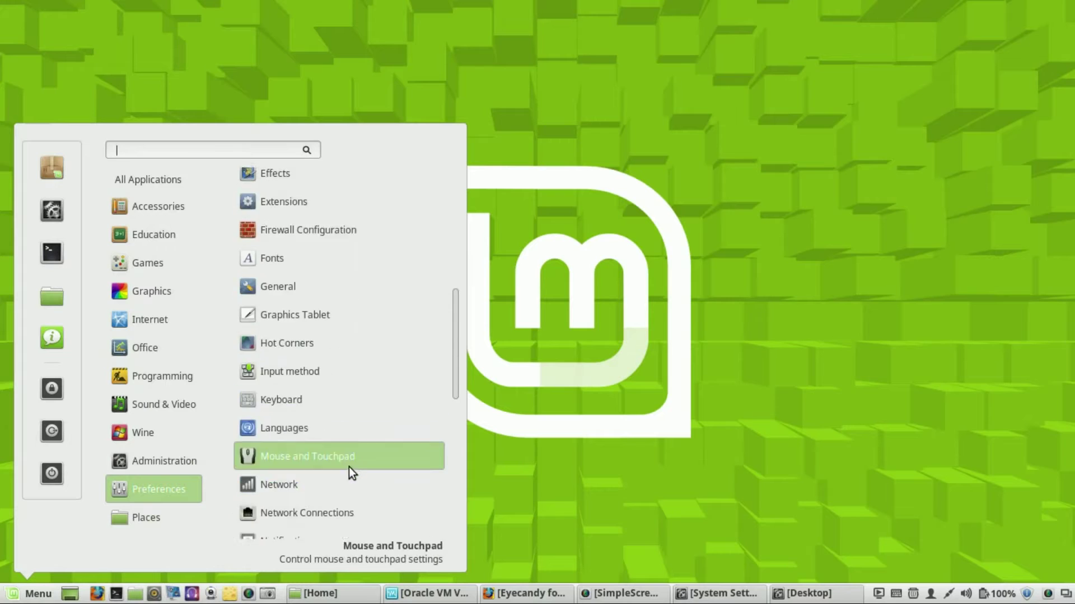
pyautogui.scroll(-5, 346, 467)
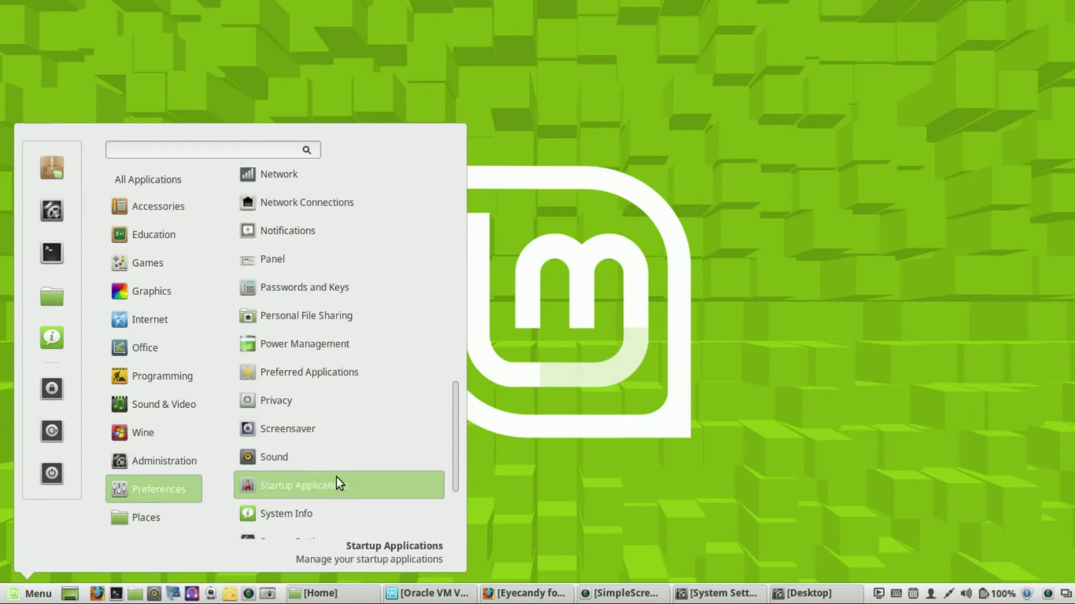
pyautogui.scroll(-3, 337, 478)
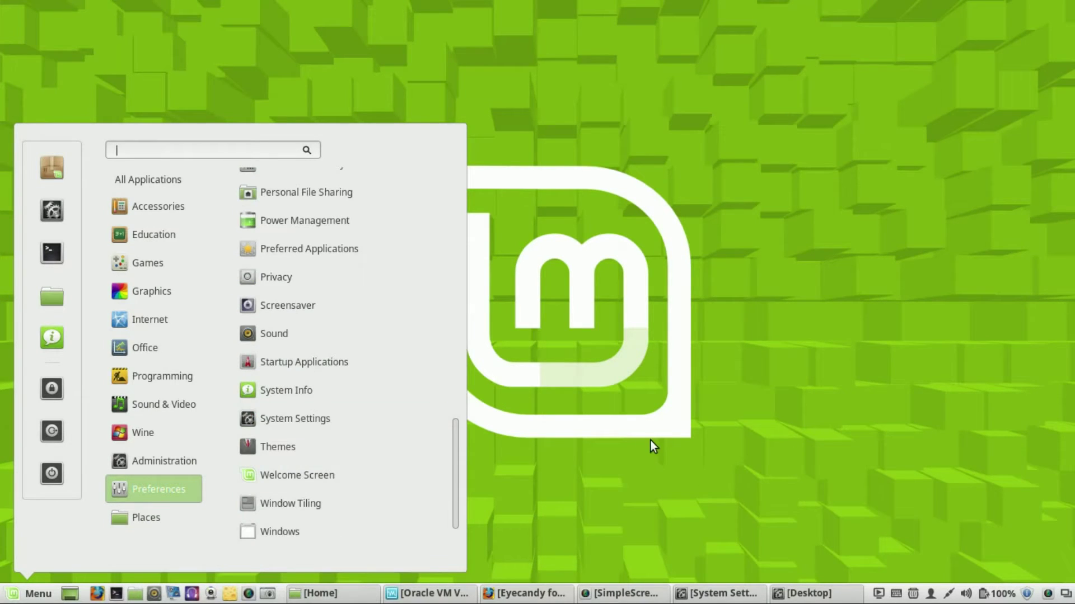
# Open the Themes page of System Settings and minimize the separate Desktop settings window.
pyautogui.click(800, 595)
pyautogui.click(806, 597)
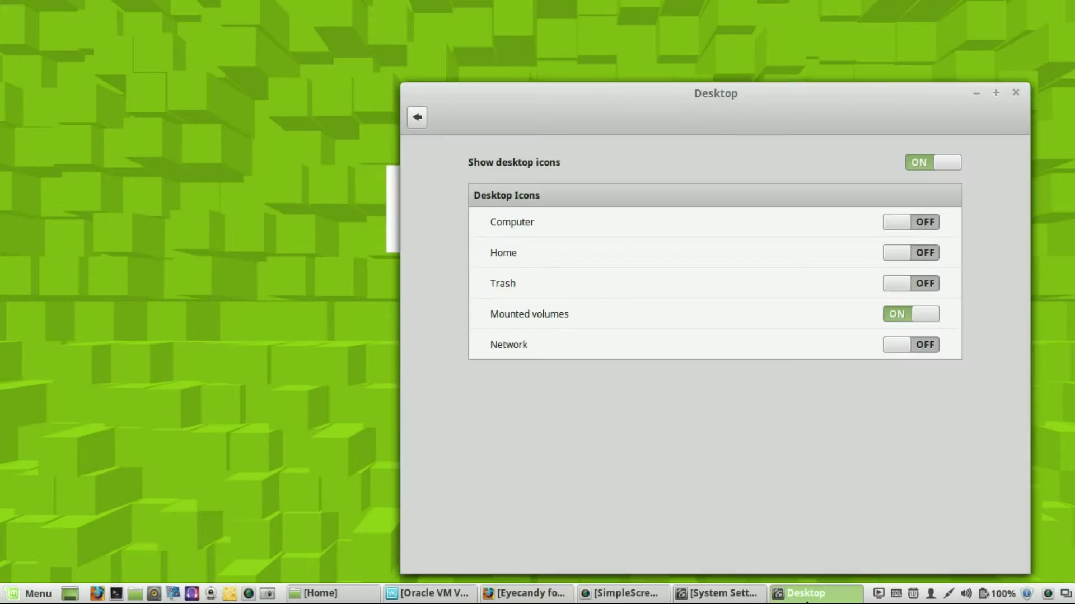
pyautogui.click(746, 598)
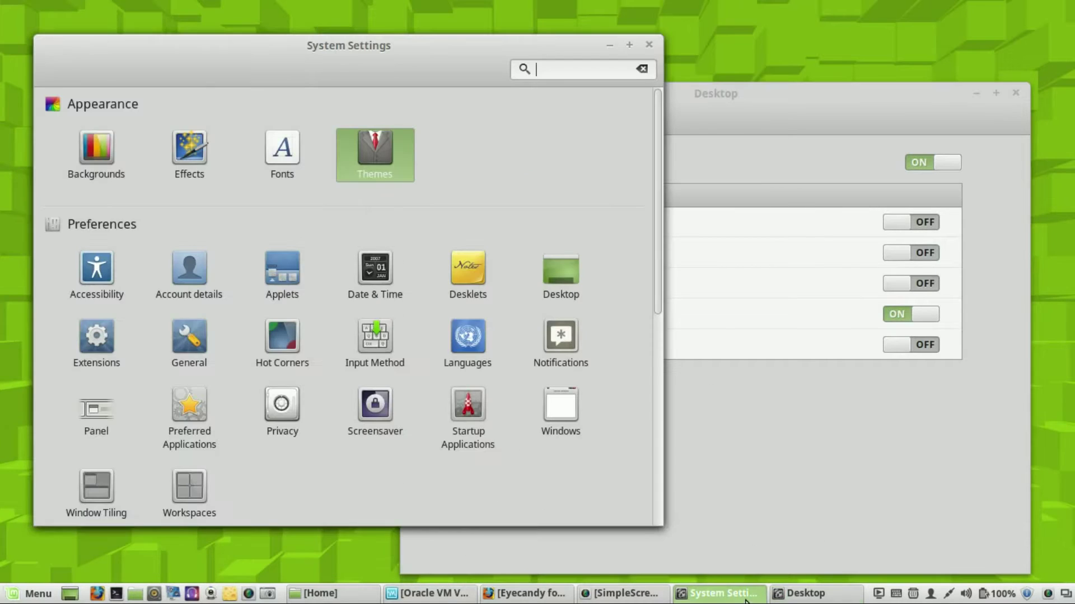
pyautogui.click(374, 150)
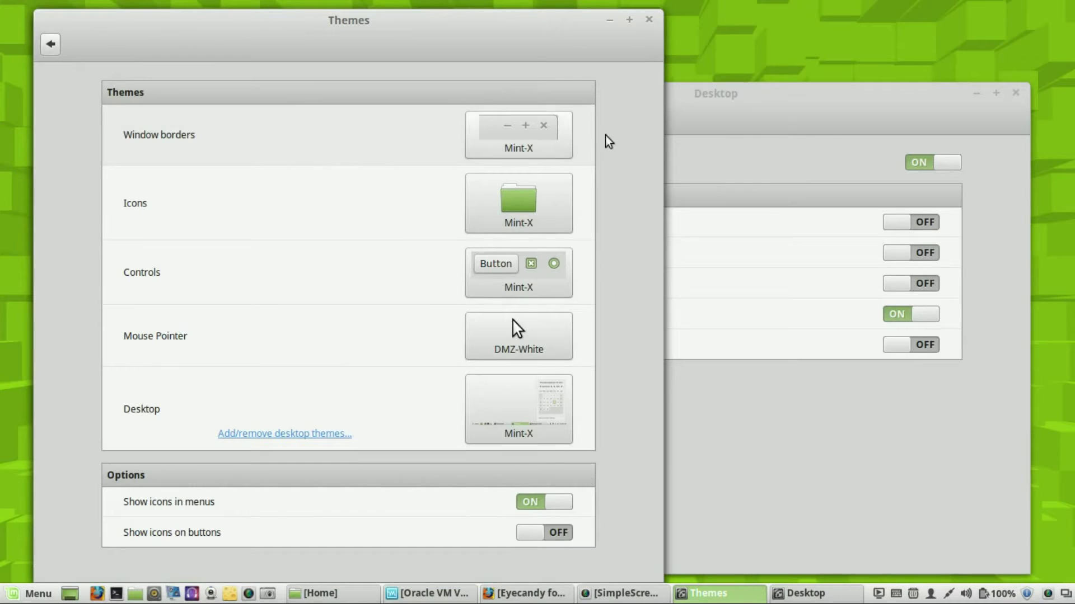
pyautogui.click(976, 94)
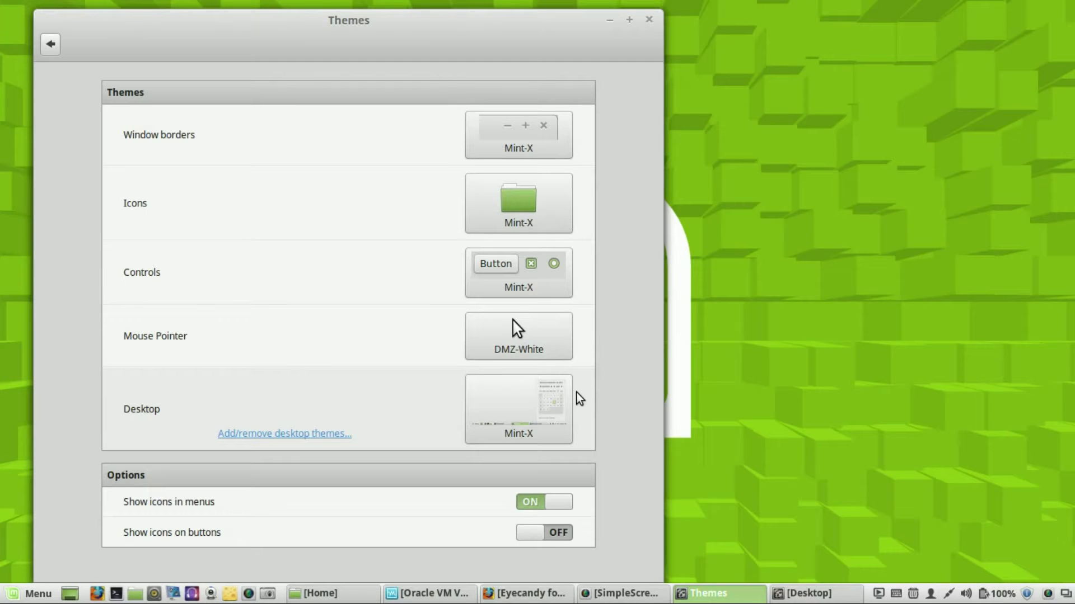
# Restore the Home folder window and move the Themes window aside so both can be seen together.
pyautogui.click(322, 599)
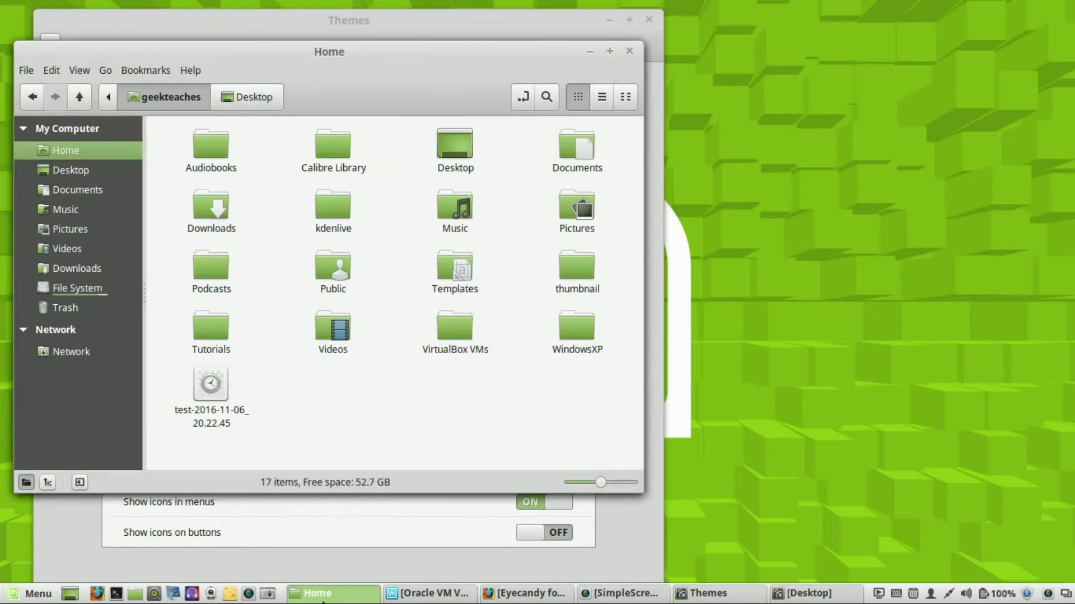
pyautogui.moveTo(513, 21); pyautogui.dragTo(880, 24)
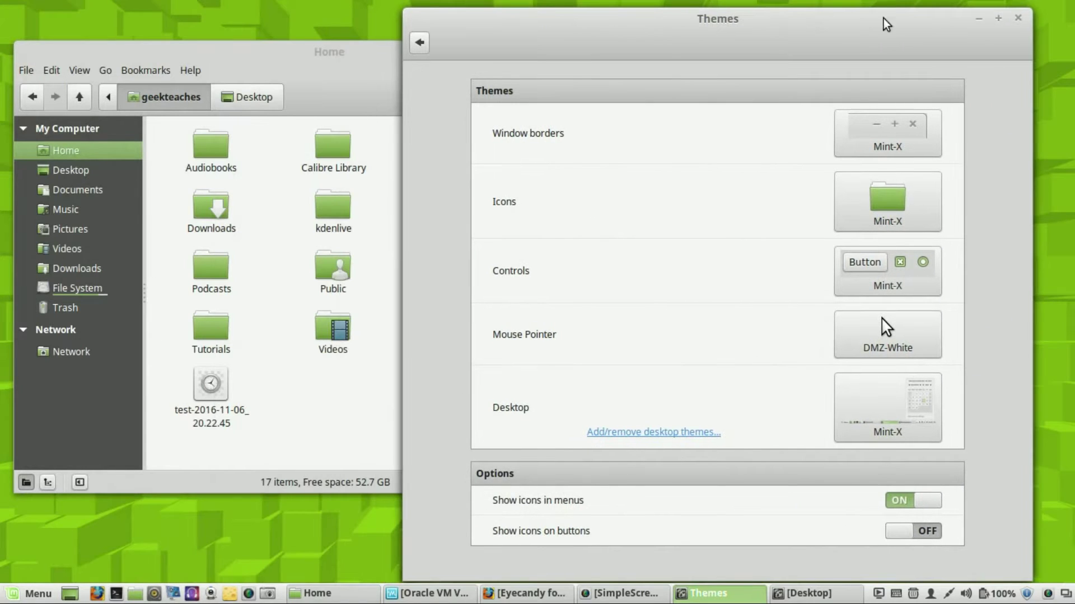
pyautogui.click(358, 58)
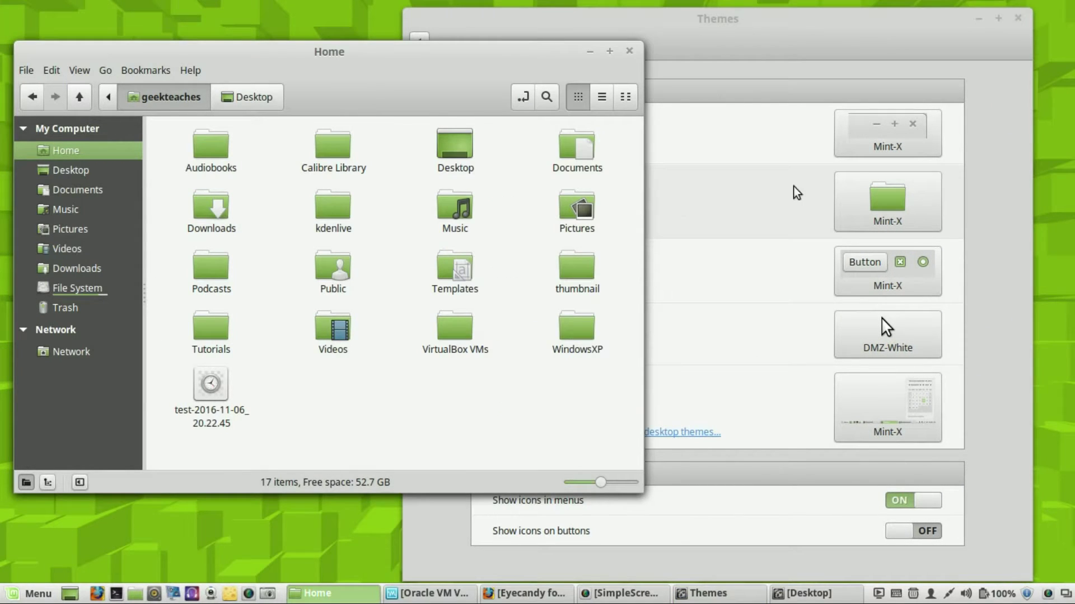
pyautogui.click(746, 34)
pyautogui.press('BackSpace')
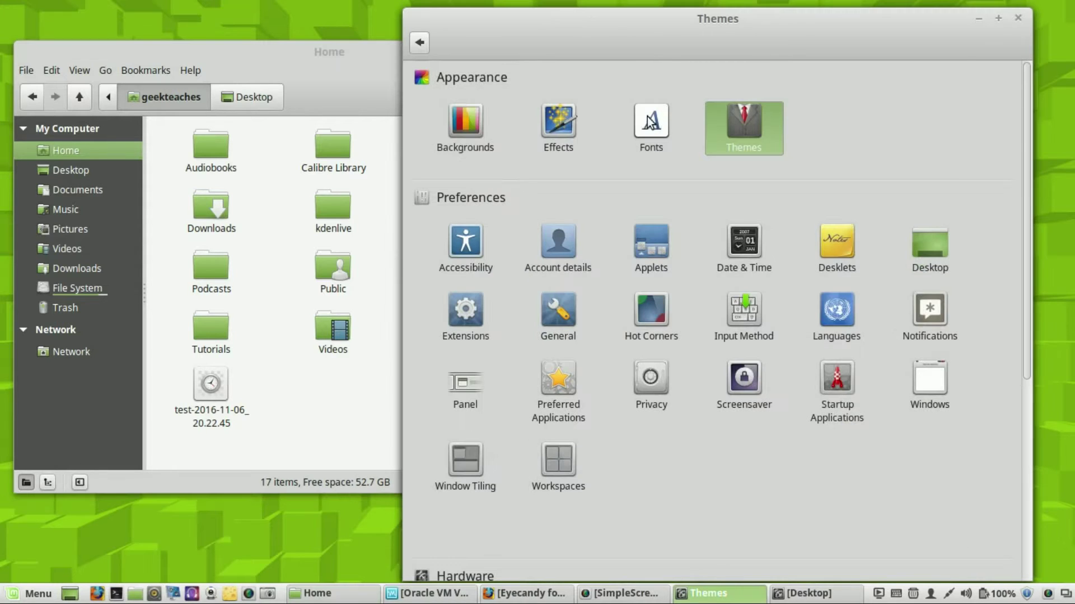
pyautogui.click(764, 115)
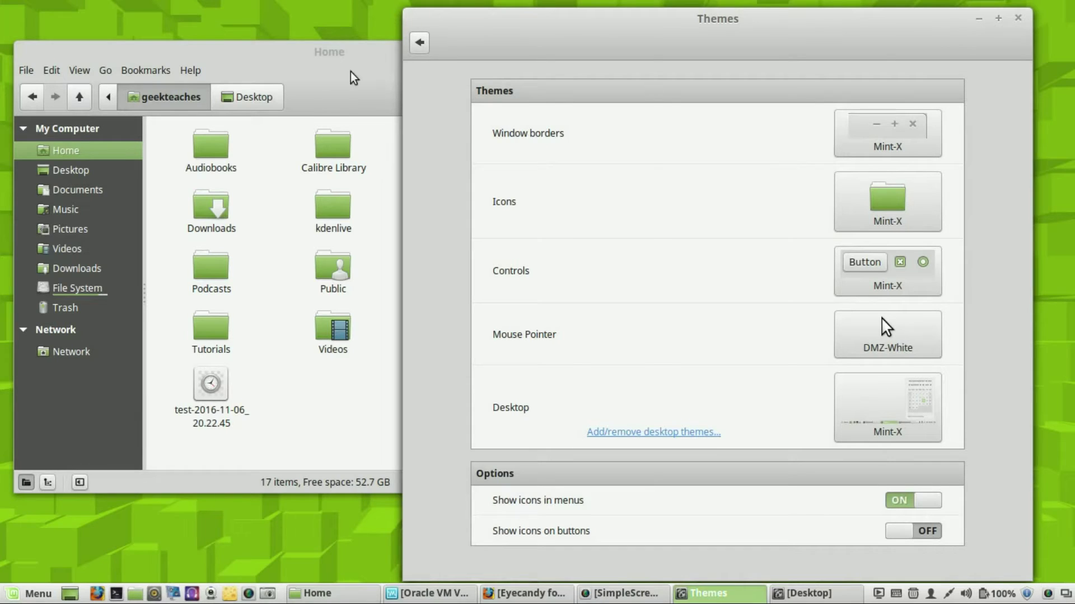
pyautogui.click(269, 63)
pyautogui.click(875, 52)
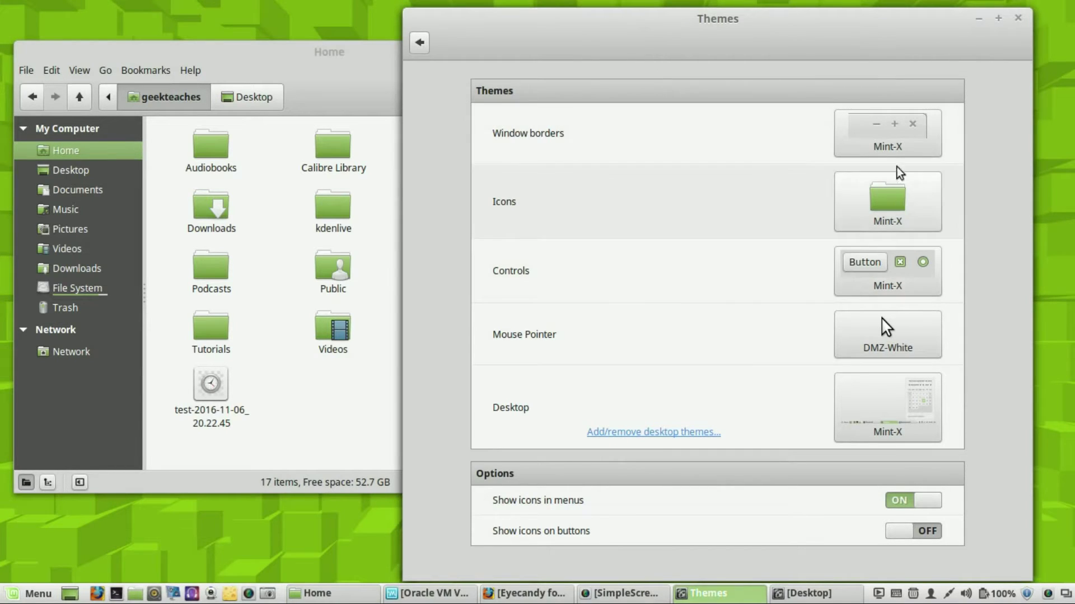
# Set the window borders theme to HighContrast and check it on the Home folder window.
pyautogui.click(898, 126)
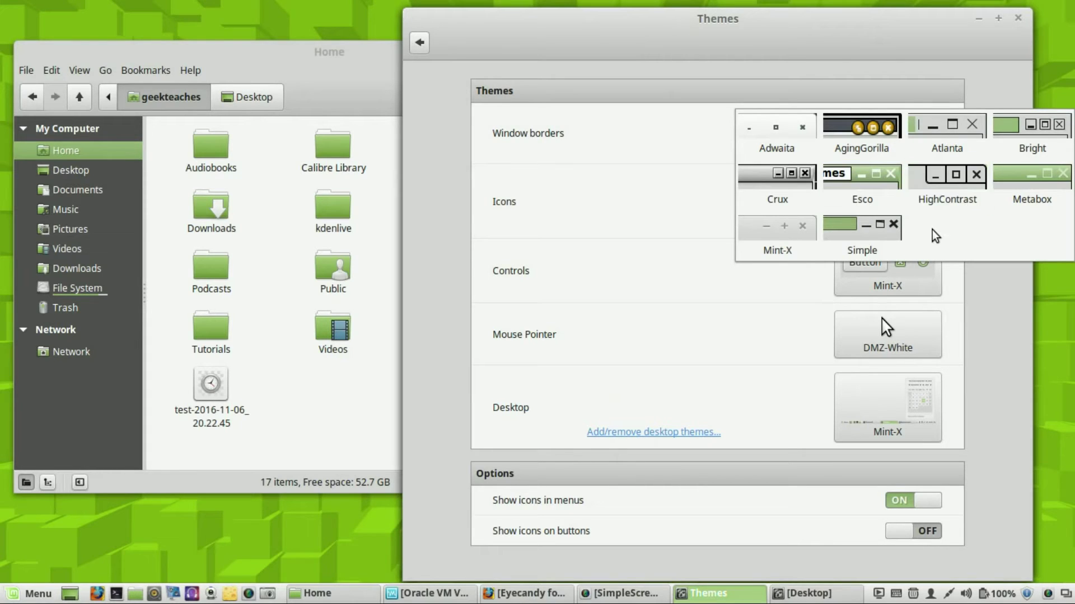
pyautogui.click(946, 196)
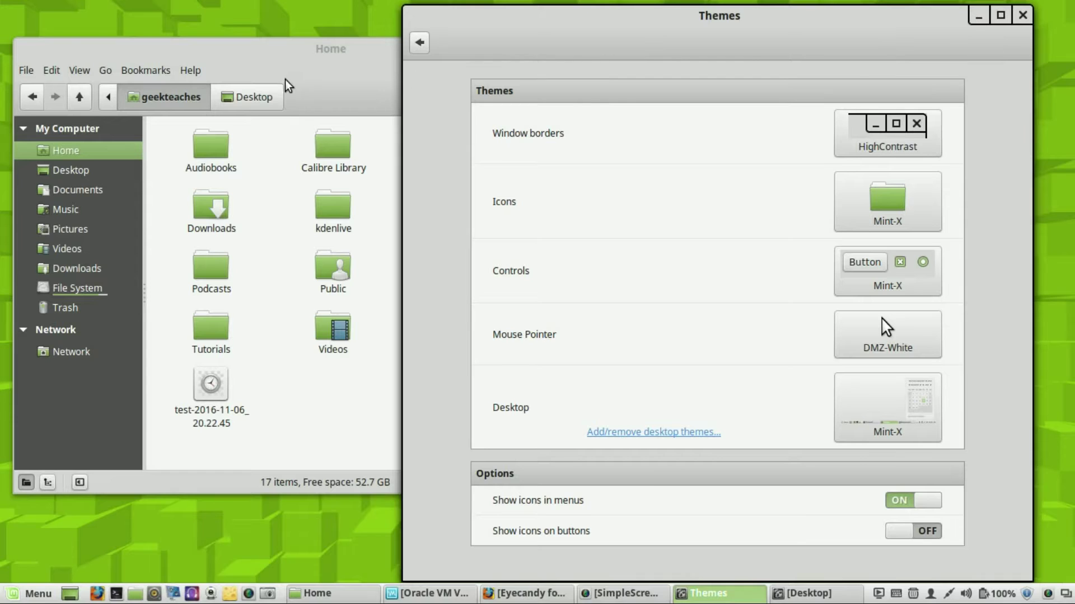
pyautogui.click(358, 64)
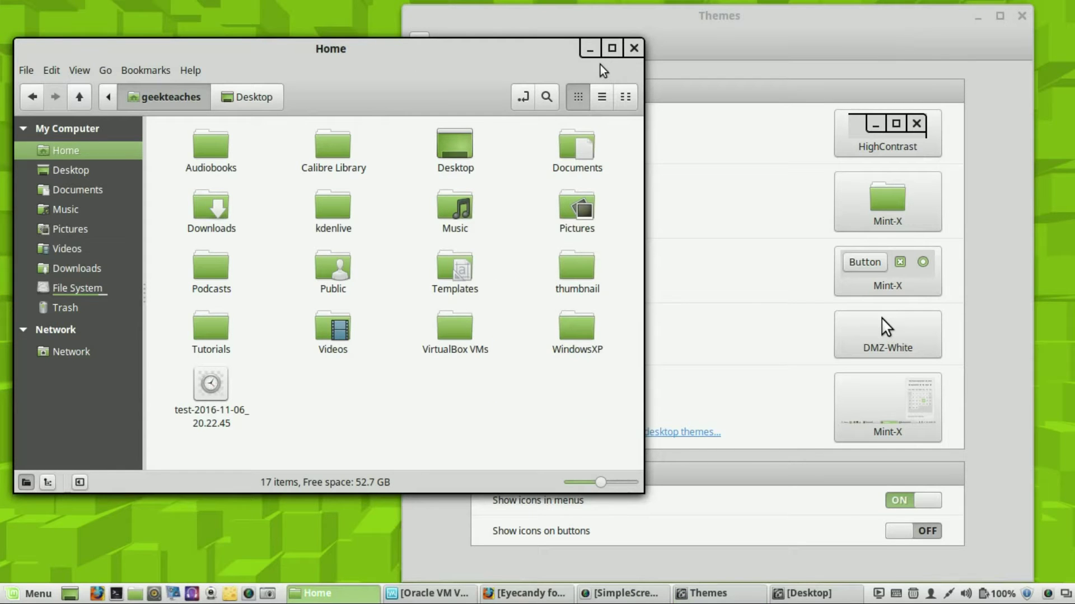
pyautogui.click(919, 40)
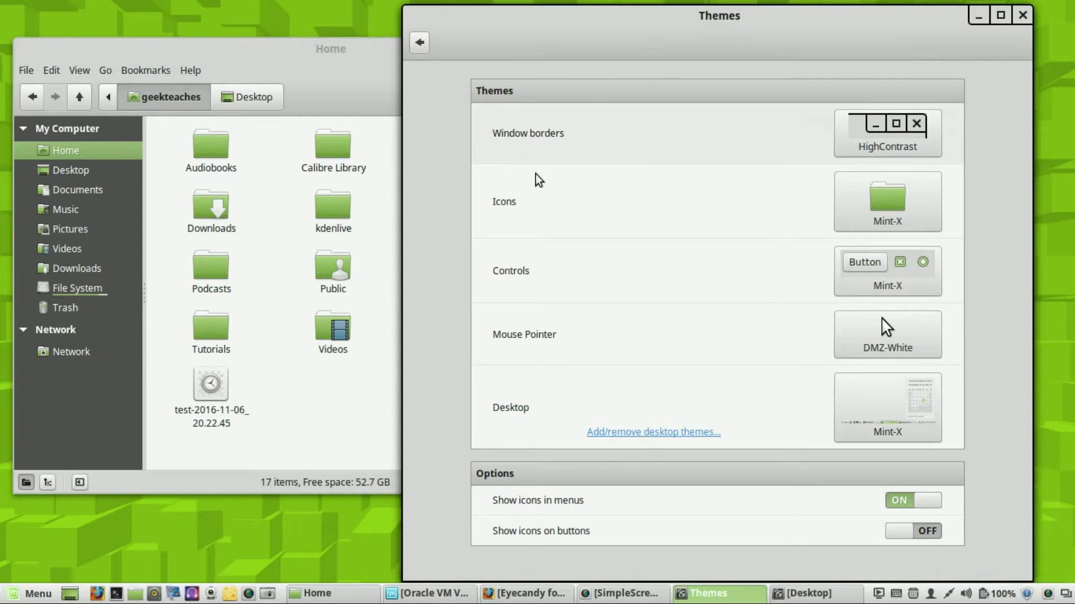
# Set the icon theme to Mint-X-Aqua and check the folder icons in the Home window.
pyautogui.click(899, 218)
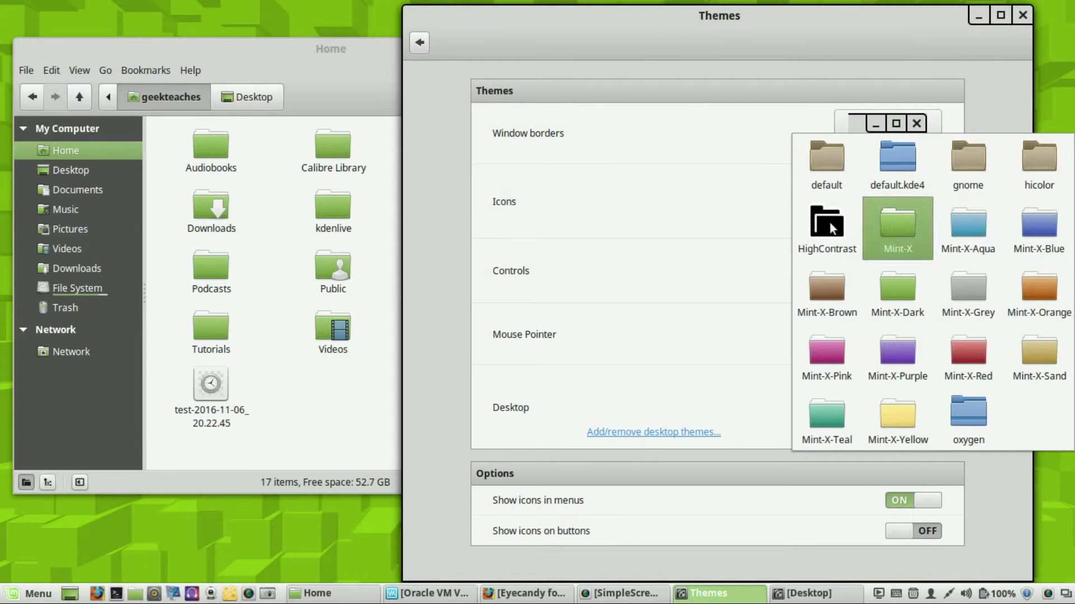
pyautogui.click(356, 93)
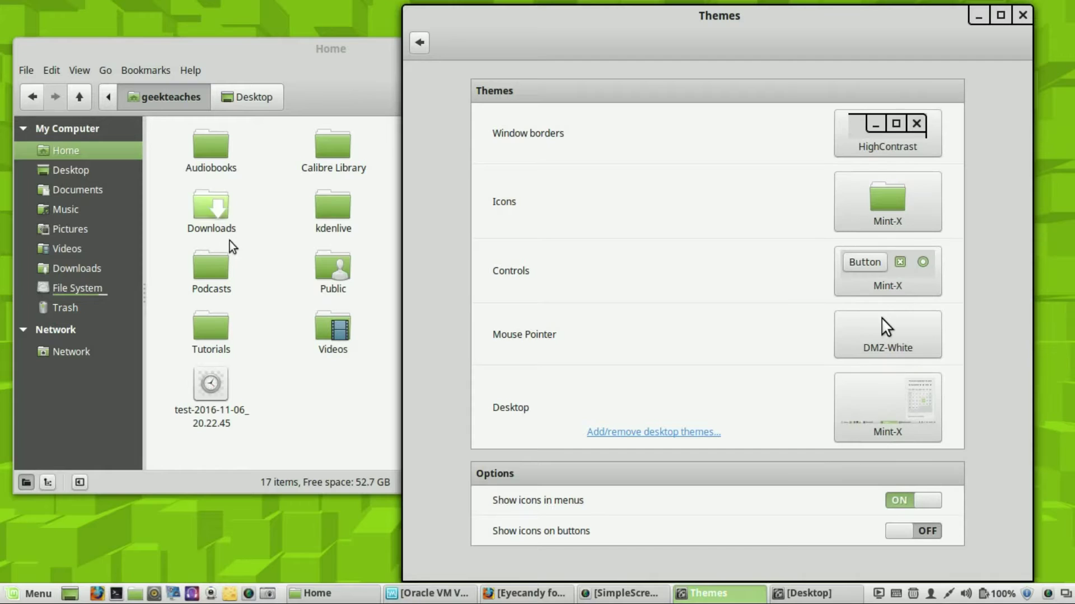
pyautogui.click(895, 213)
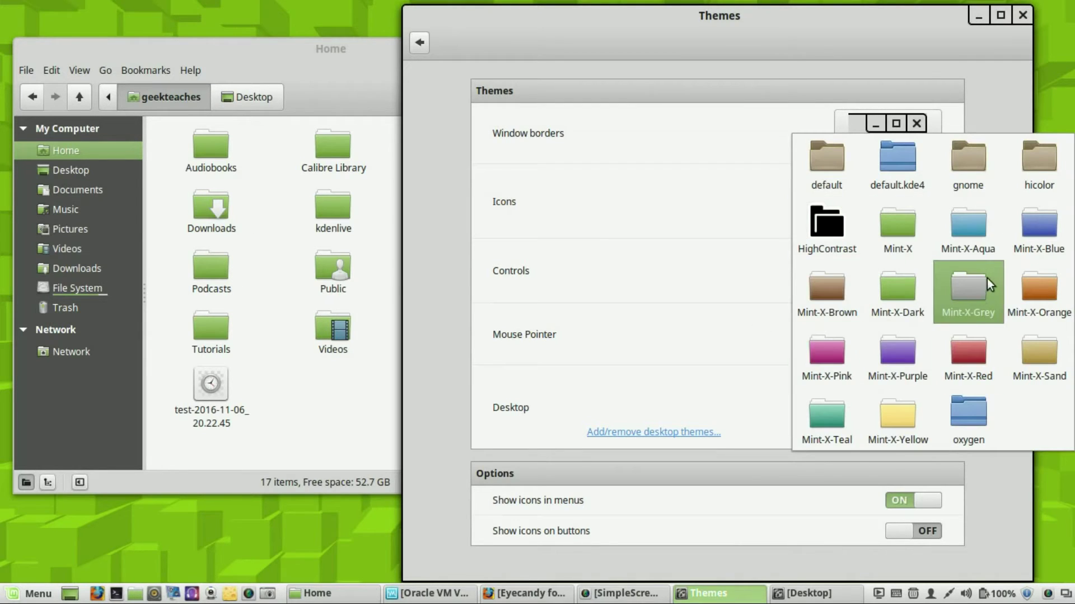
pyautogui.click(983, 238)
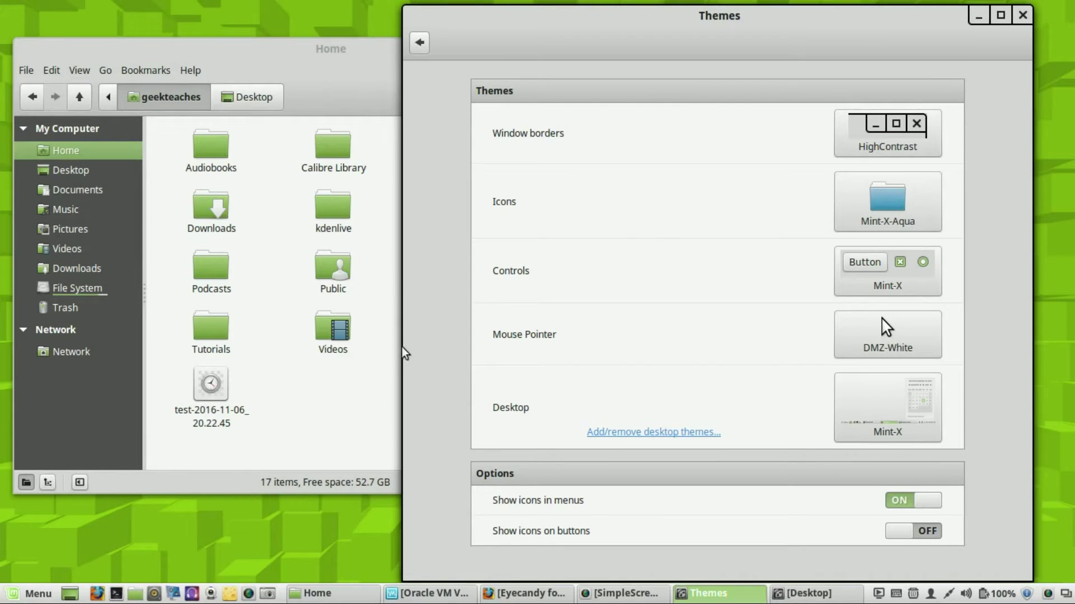
pyautogui.click(368, 386)
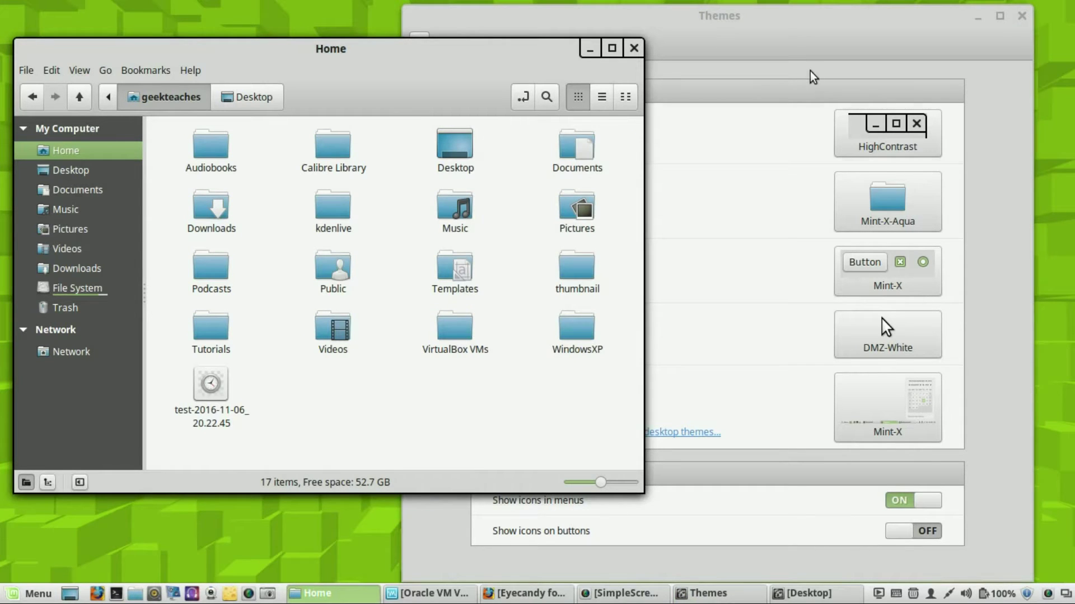
pyautogui.click(812, 43)
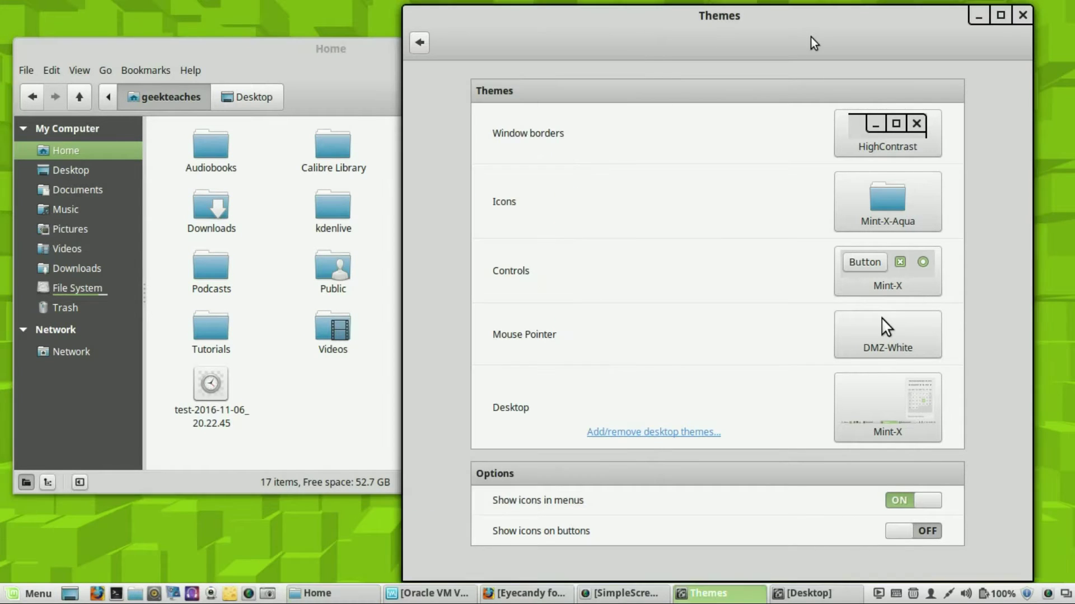
# Set the controls theme to Mint-X-Purple, checking the current switches in the Desktop settings window before choosing.
pyautogui.click(903, 286)
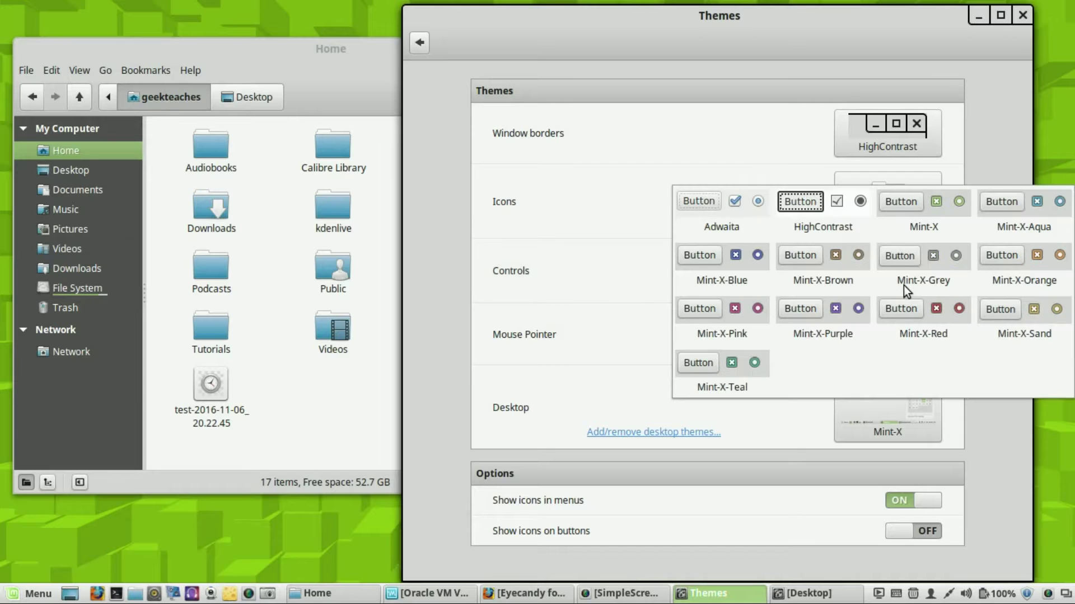
pyautogui.click(823, 595)
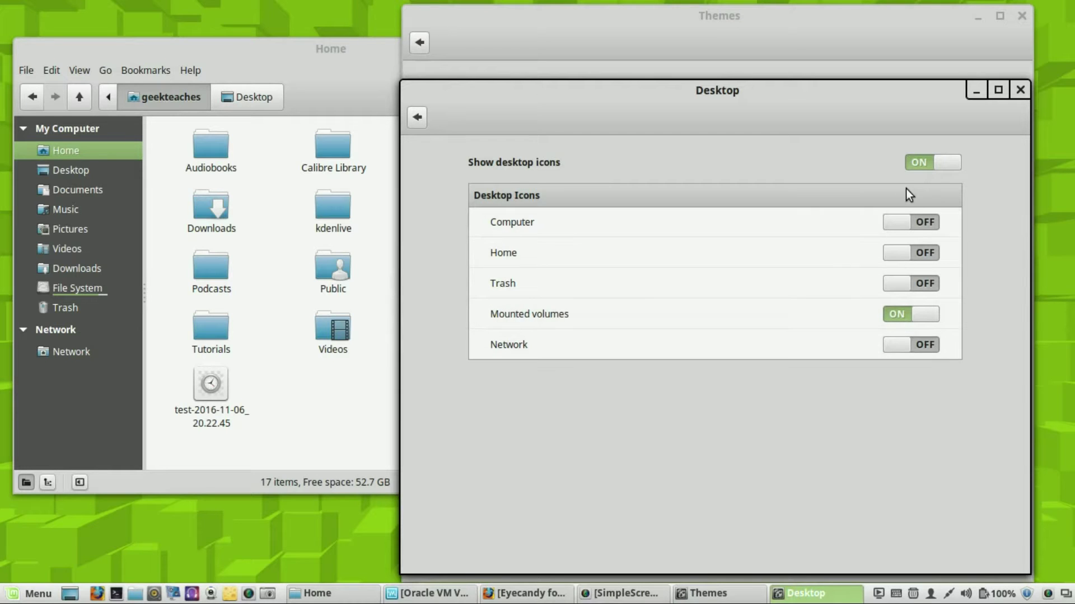
pyautogui.click(789, 43)
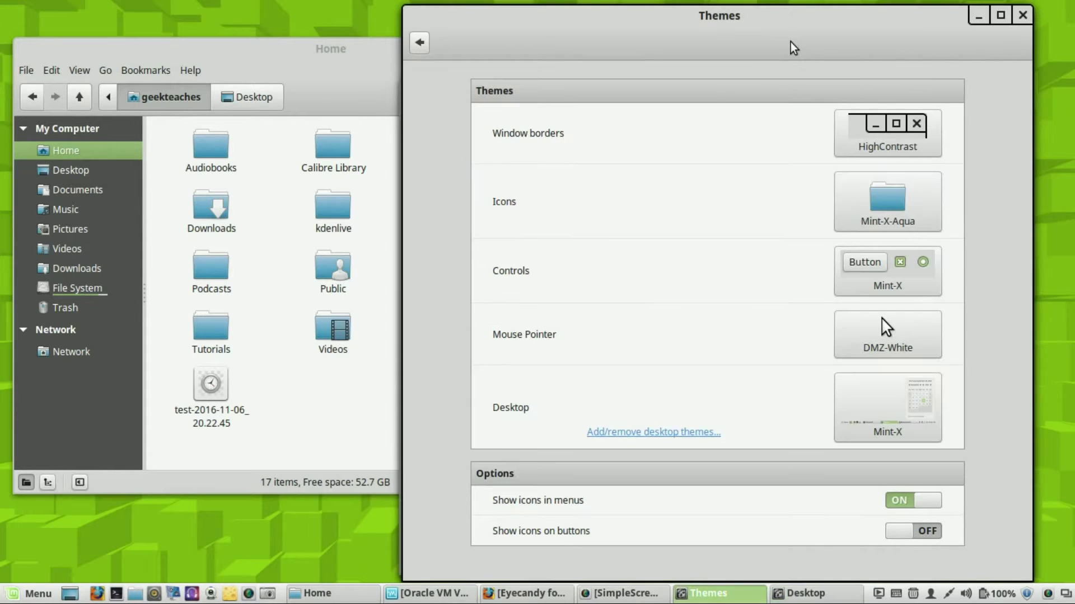
pyautogui.click(904, 273)
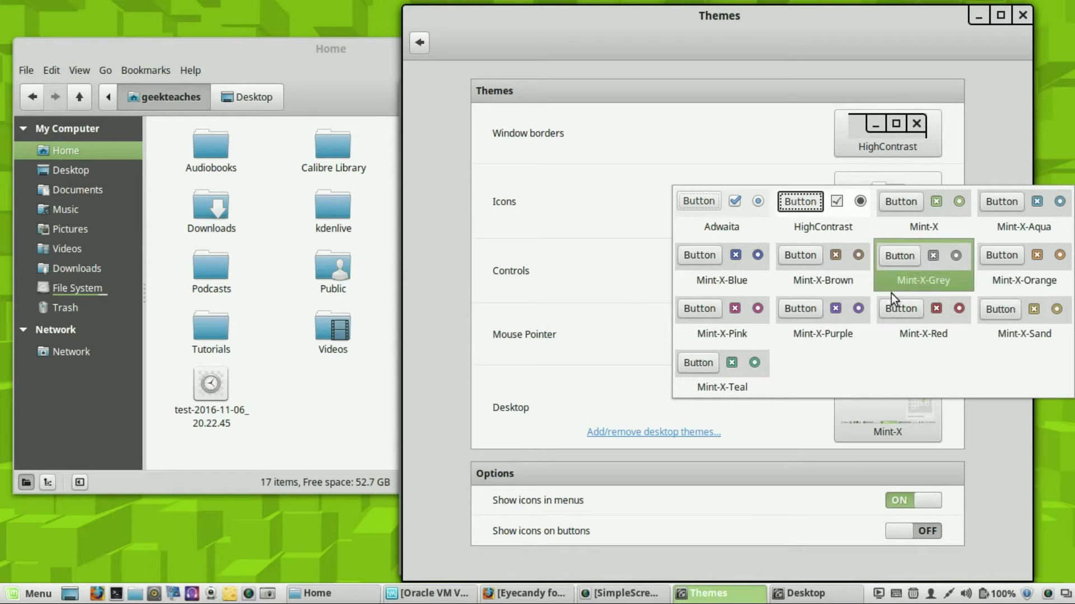
pyautogui.click(845, 315)
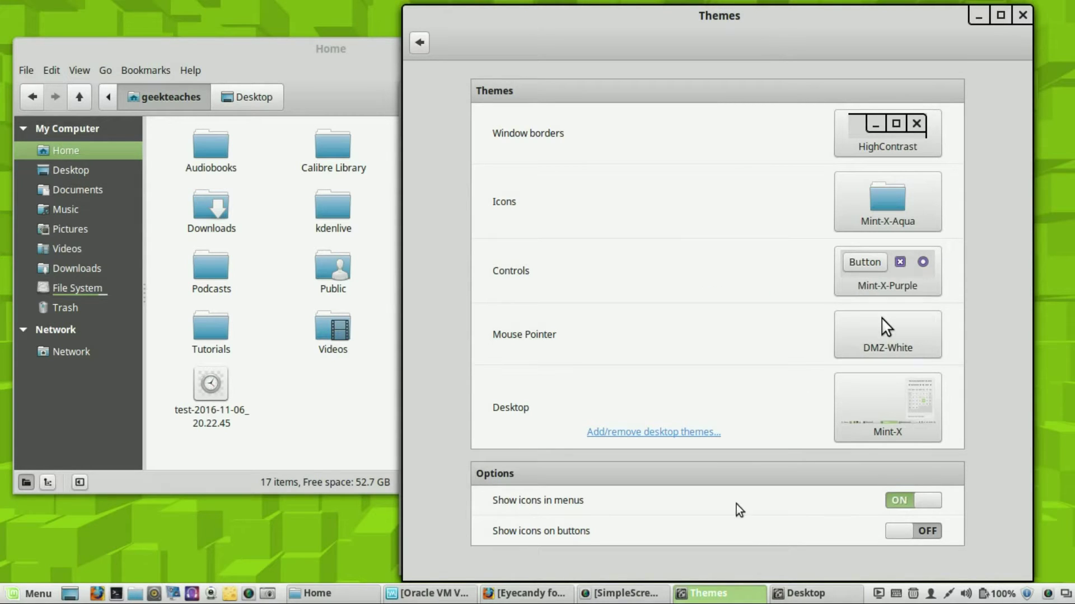
# Examine the controls theme on the Desktop settings page and the System Settings overview, and minimize that window.
pyautogui.click(792, 597)
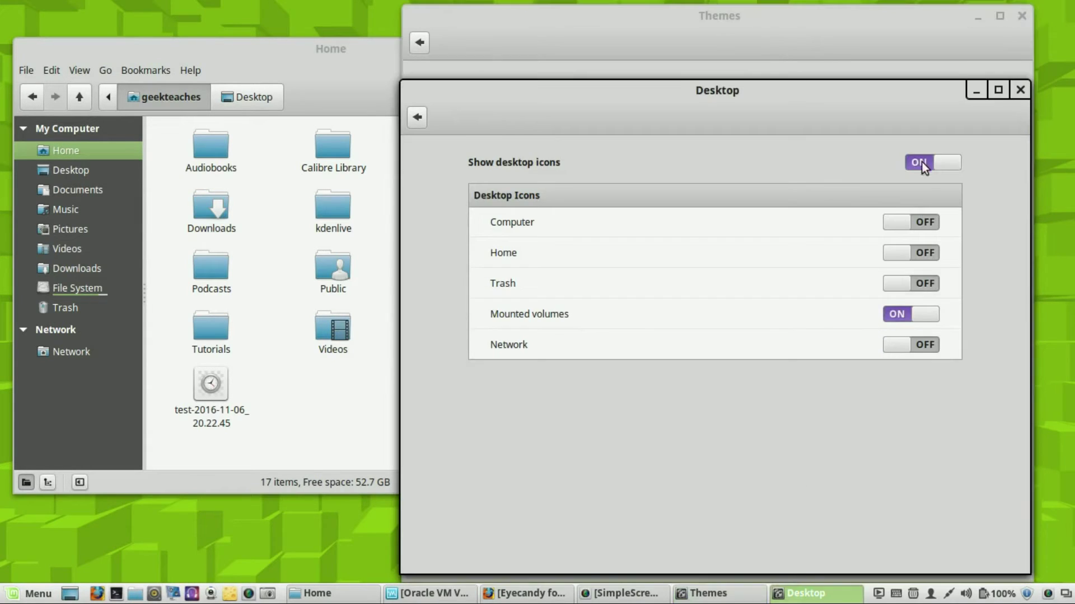
pyautogui.click(418, 118)
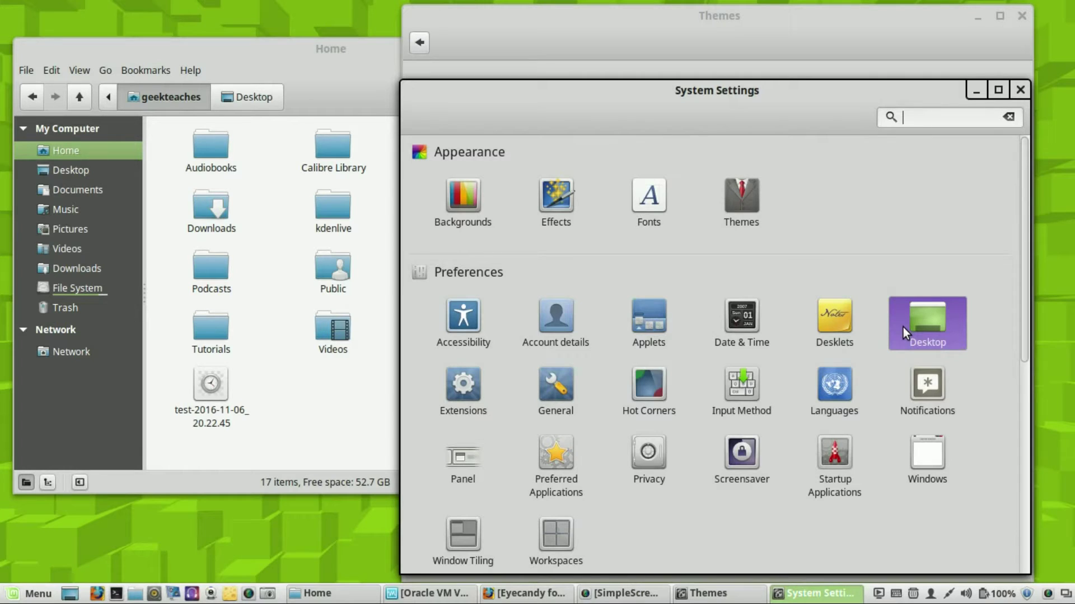
pyautogui.click(903, 327)
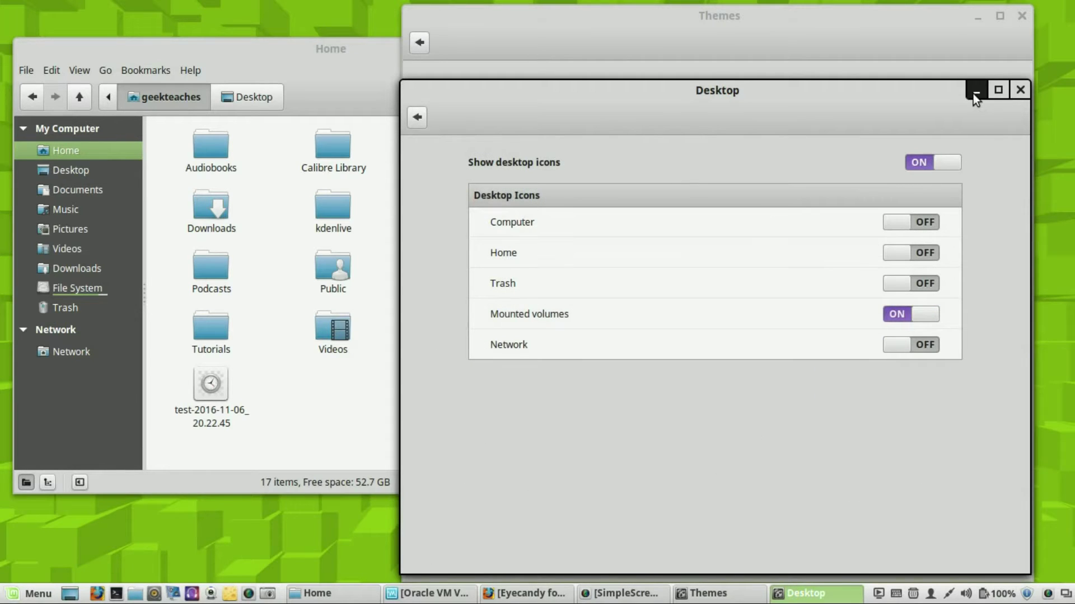
pyautogui.click(974, 93)
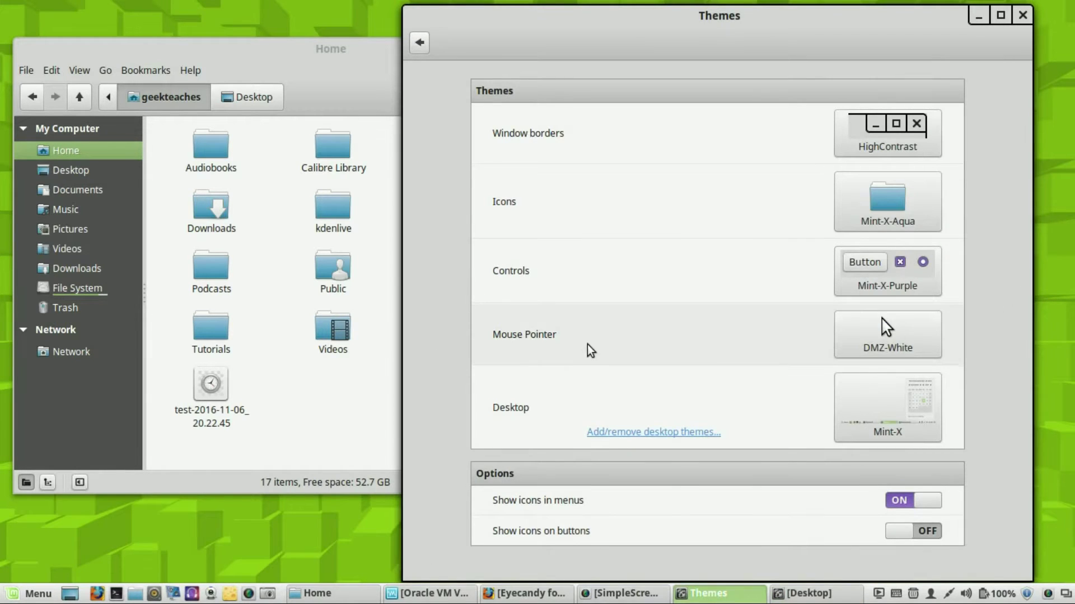
# Set the mouse pointer theme to DMZ-Black, check the pointer over the Home window, and return to the Themes window.
pyautogui.click(919, 353)
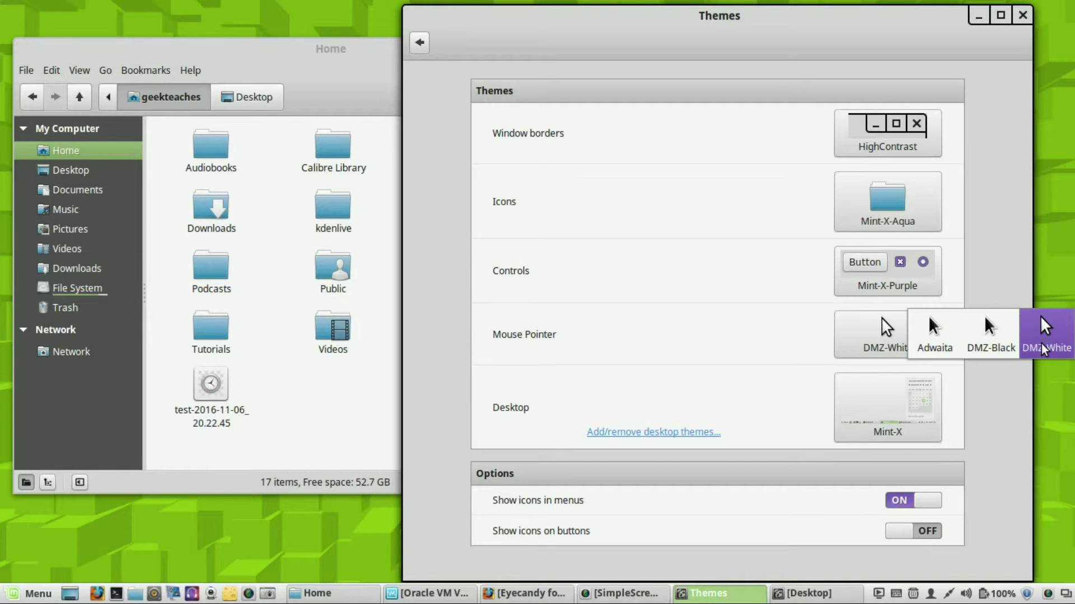
pyautogui.click(998, 342)
pyautogui.click(377, 388)
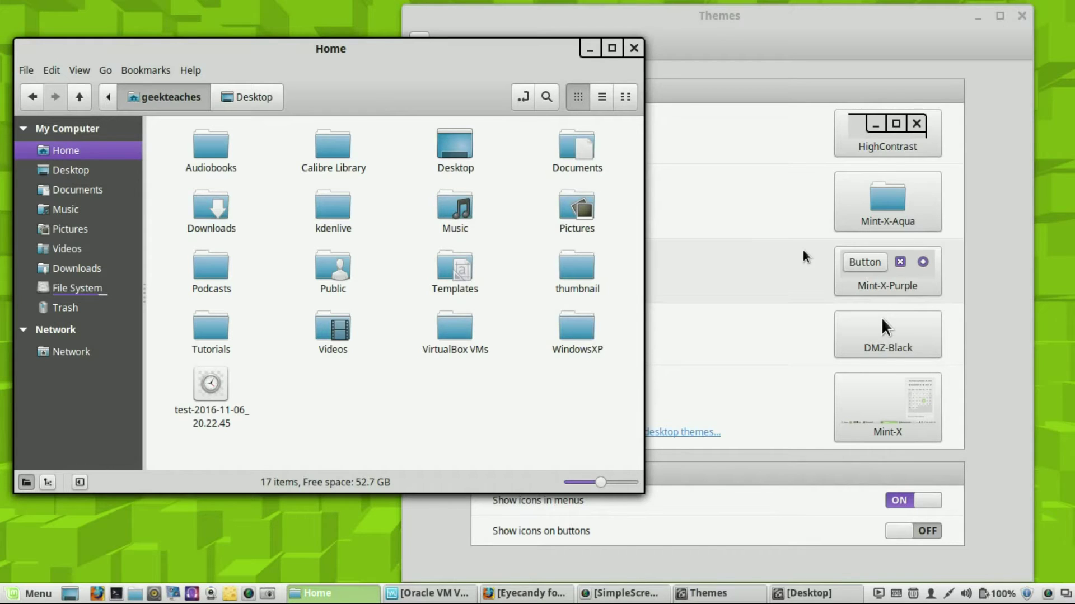
pyautogui.click(807, 47)
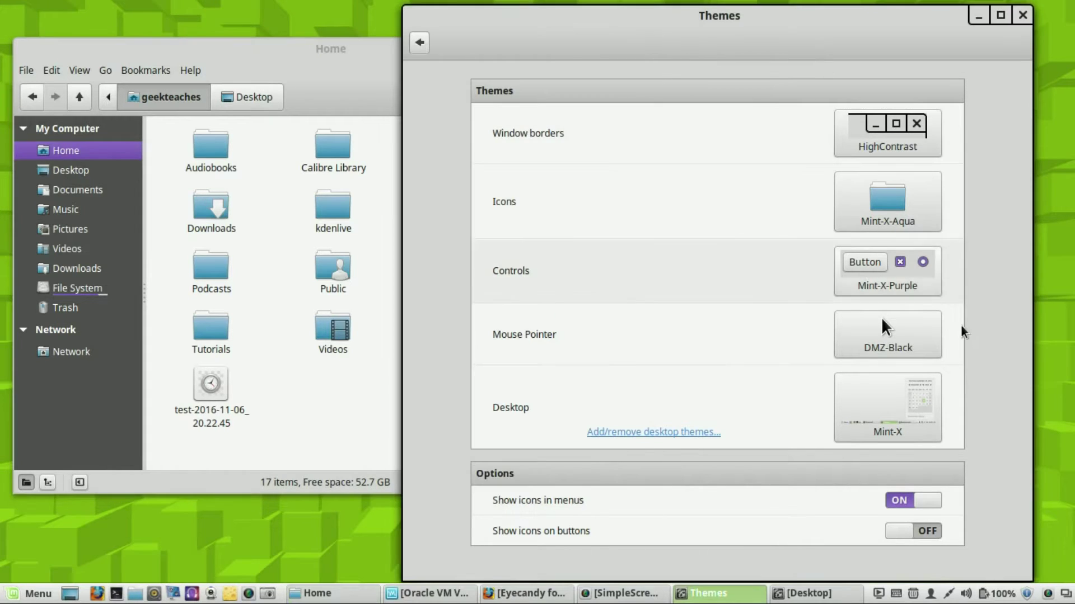
# Set the desktop theme to Mint-X-Orange and check its accents on the taskbar and in the battery popup.
pyautogui.click(907, 402)
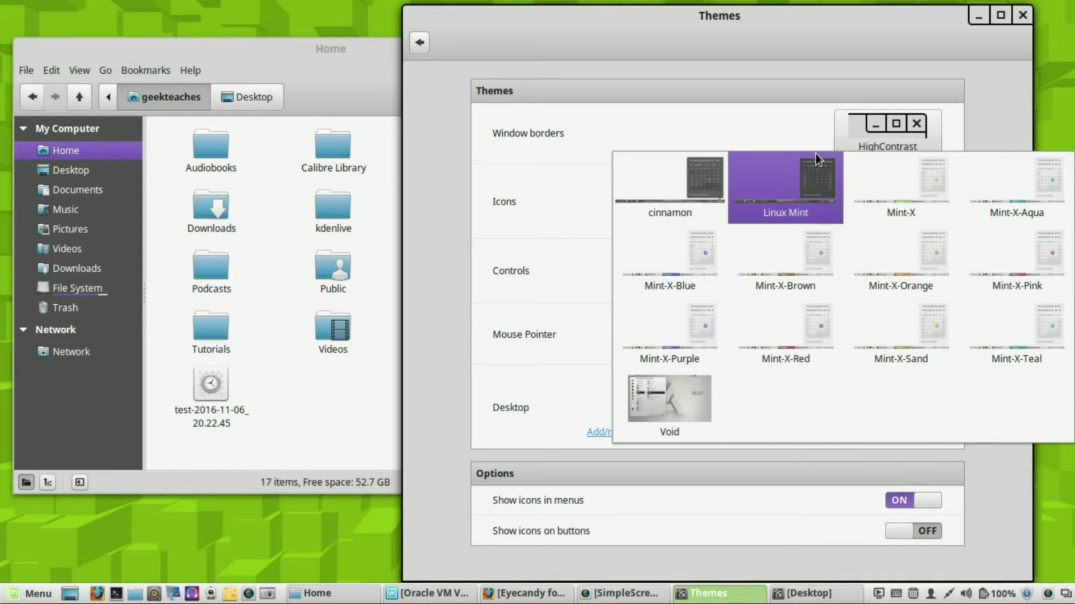
pyautogui.click(931, 245)
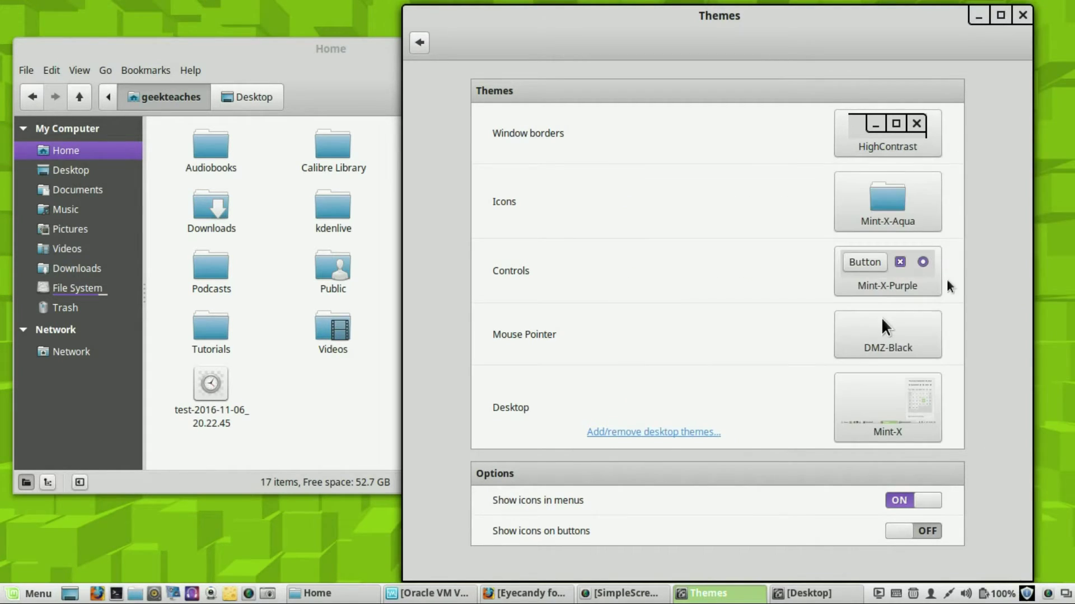
pyautogui.click(823, 594)
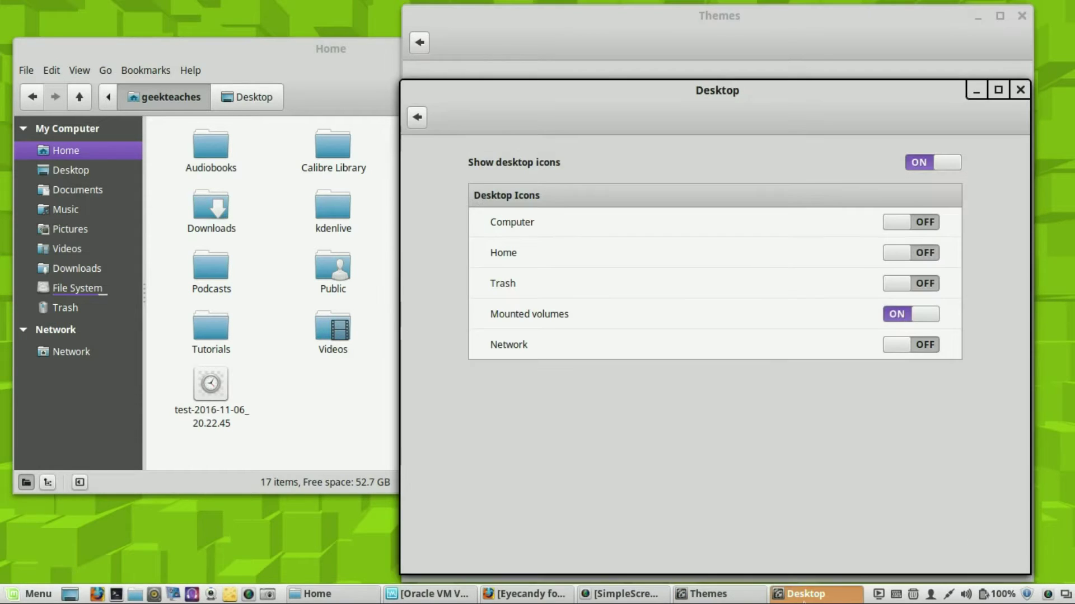
pyautogui.click(749, 600)
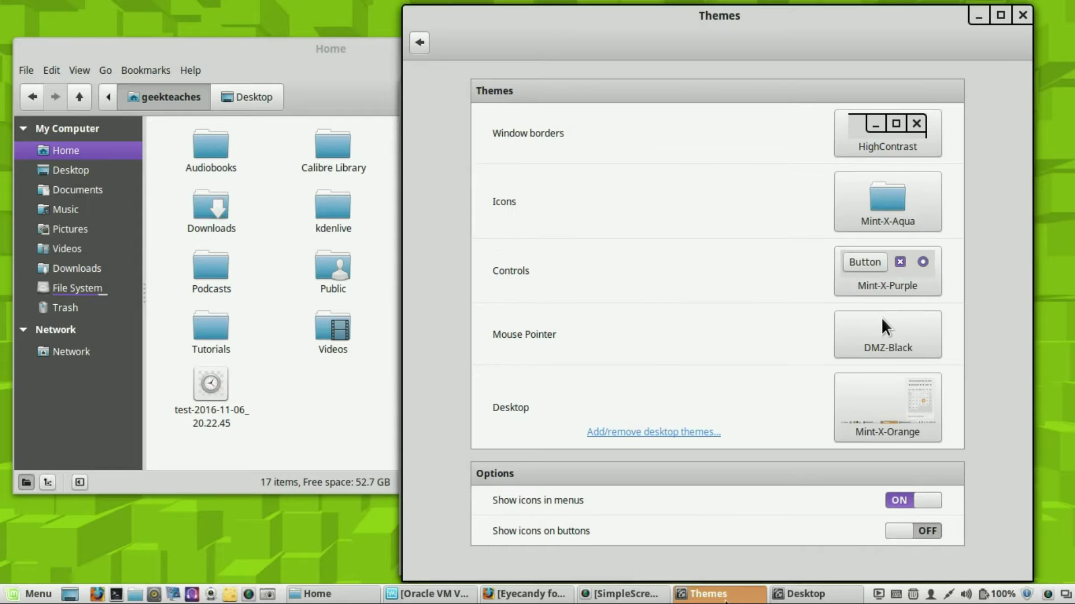
pyautogui.click(1003, 594)
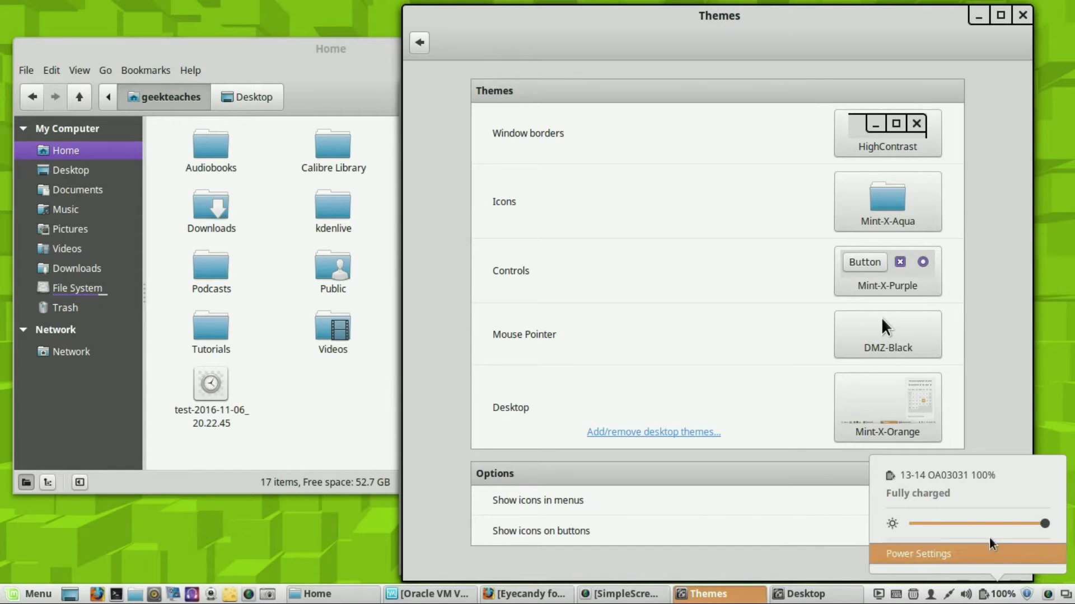
pyautogui.click(1019, 296)
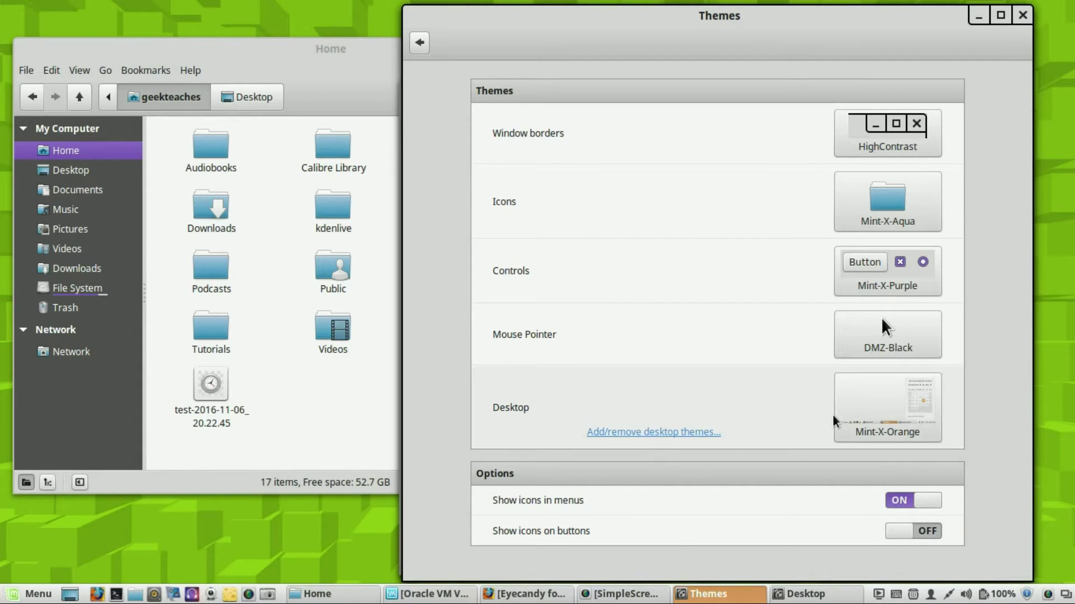
# Open the add/remove desktop themes window and look through the themes available online.
pyautogui.click(655, 430)
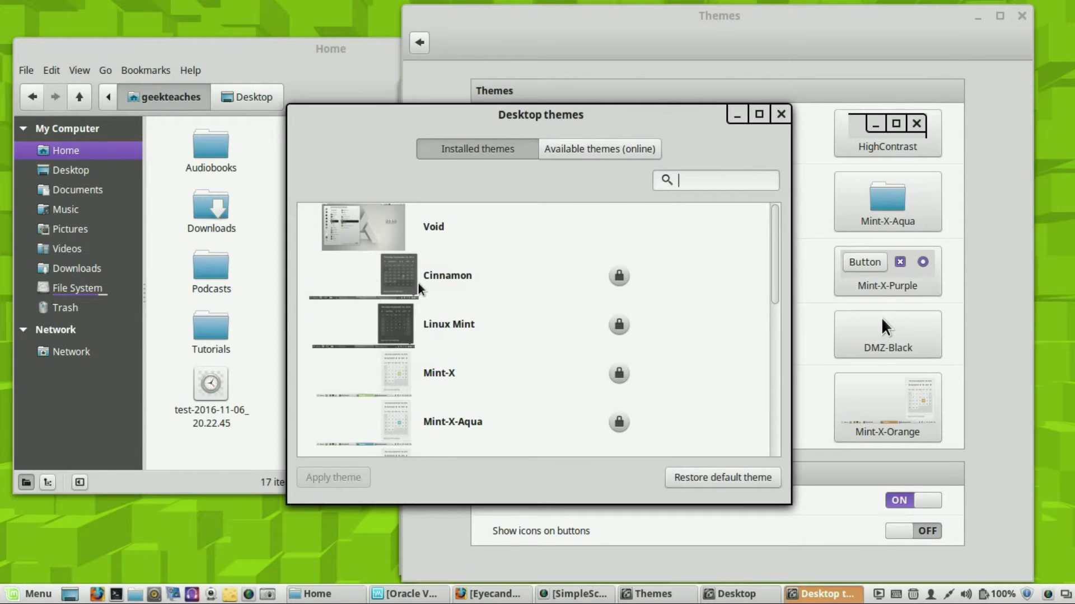
pyautogui.click(573, 147)
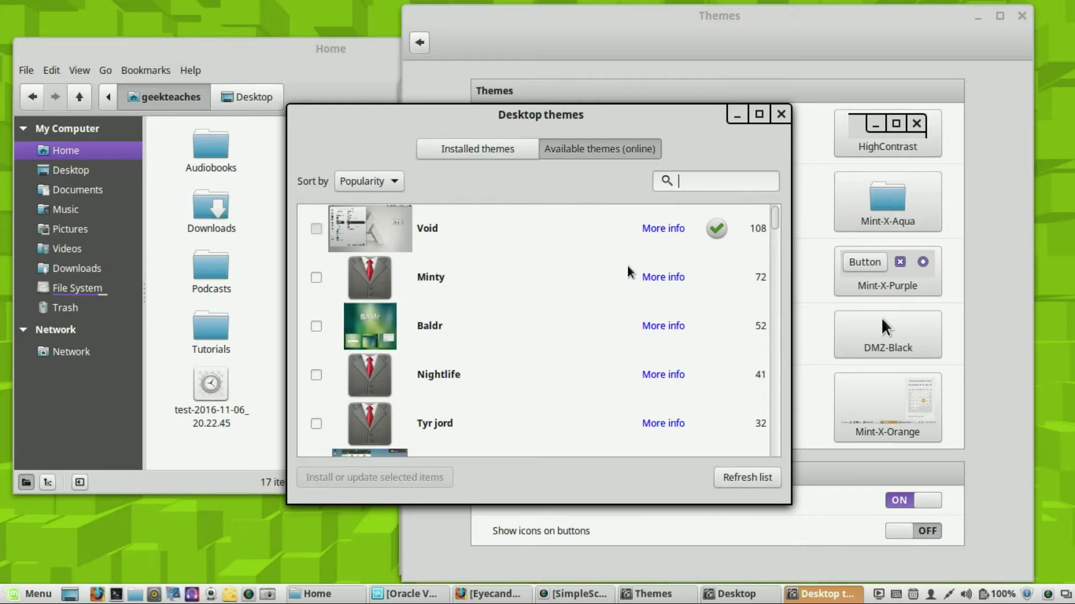
pyautogui.scroll(-1, 587, 265)
pyautogui.scroll(-2, 586, 264)
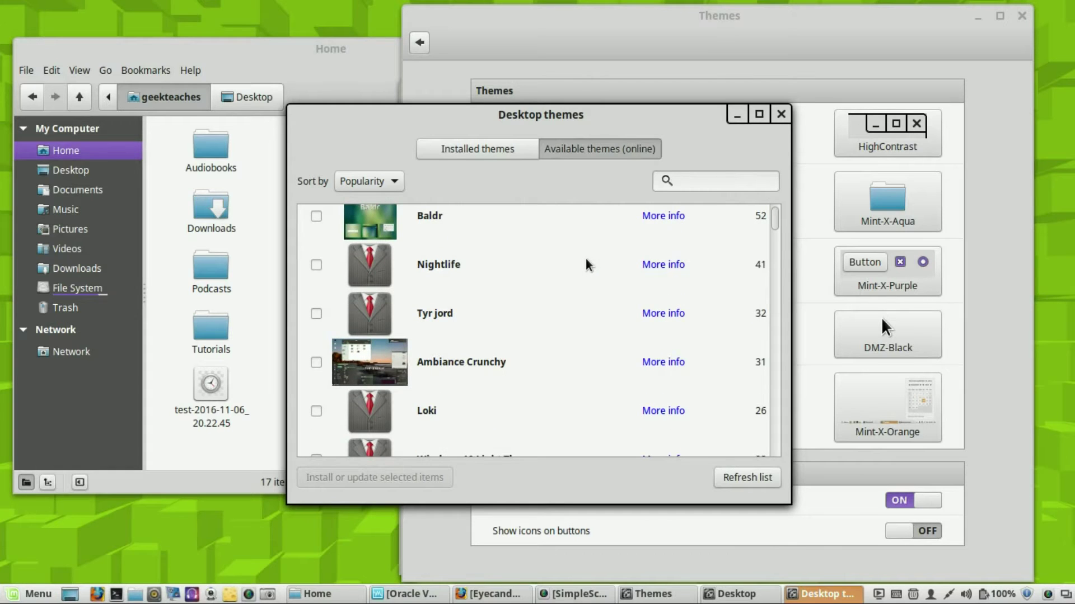
pyautogui.scroll(-4, 584, 260)
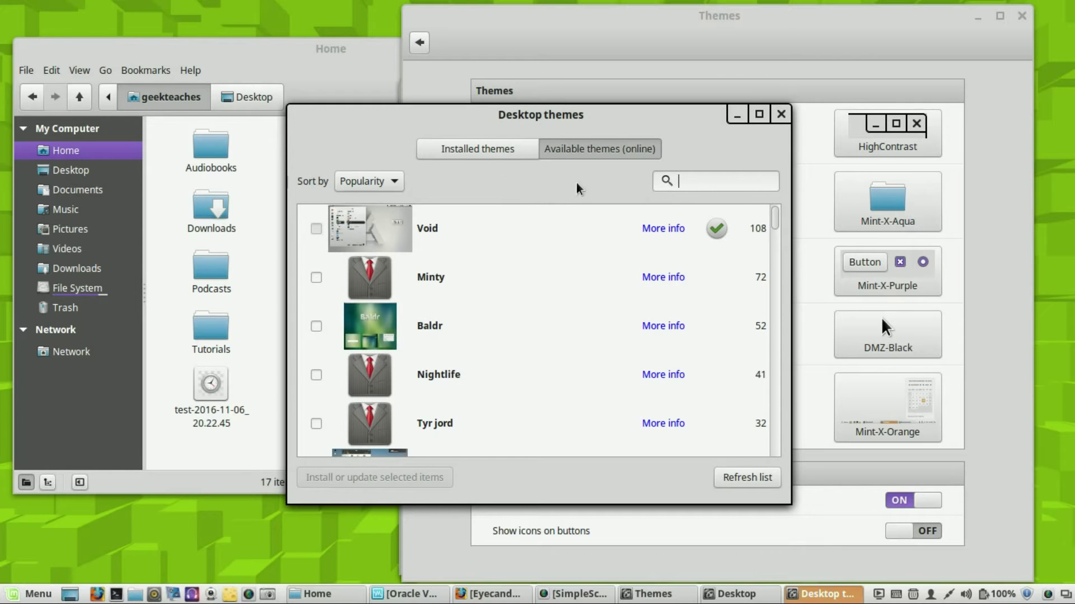
pyautogui.scroll(-2, 715, 395)
pyautogui.scroll(-2, 648, 374)
pyautogui.scroll(-3, 423, 310)
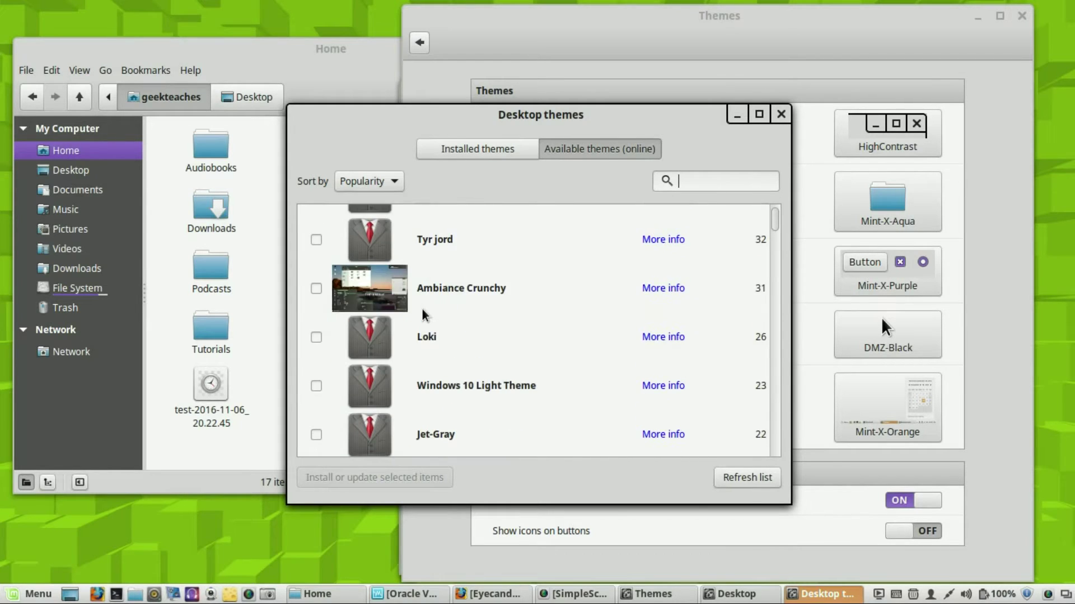
pyautogui.click(315, 287)
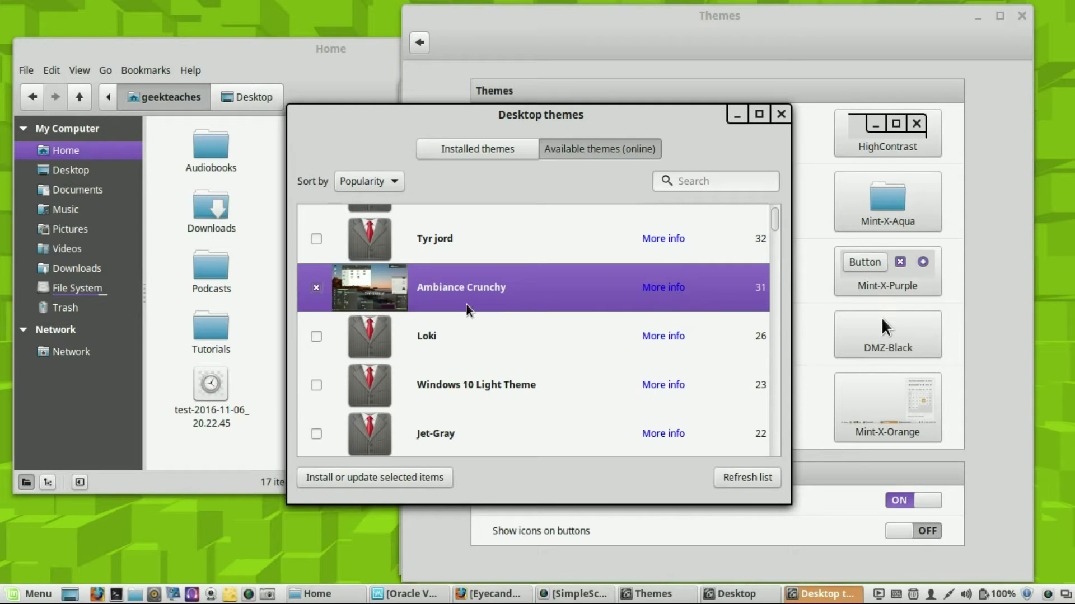
pyautogui.click(317, 289)
pyautogui.scroll(4, 532, 302)
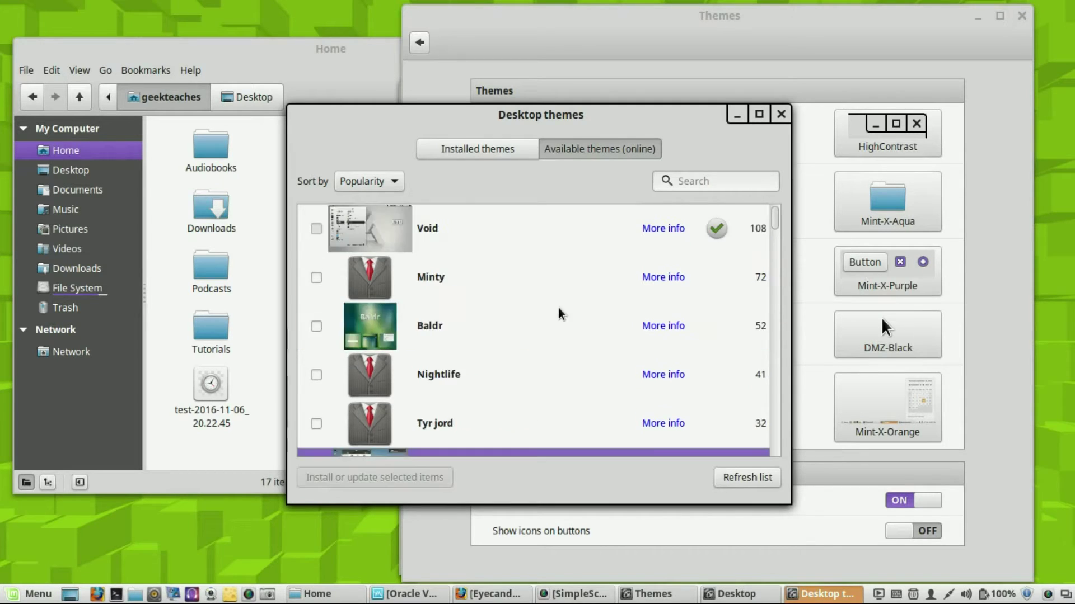
# Apply the installed Void desktop theme and check its look on the taskbar and in several application menu categories.
pyautogui.click(424, 236)
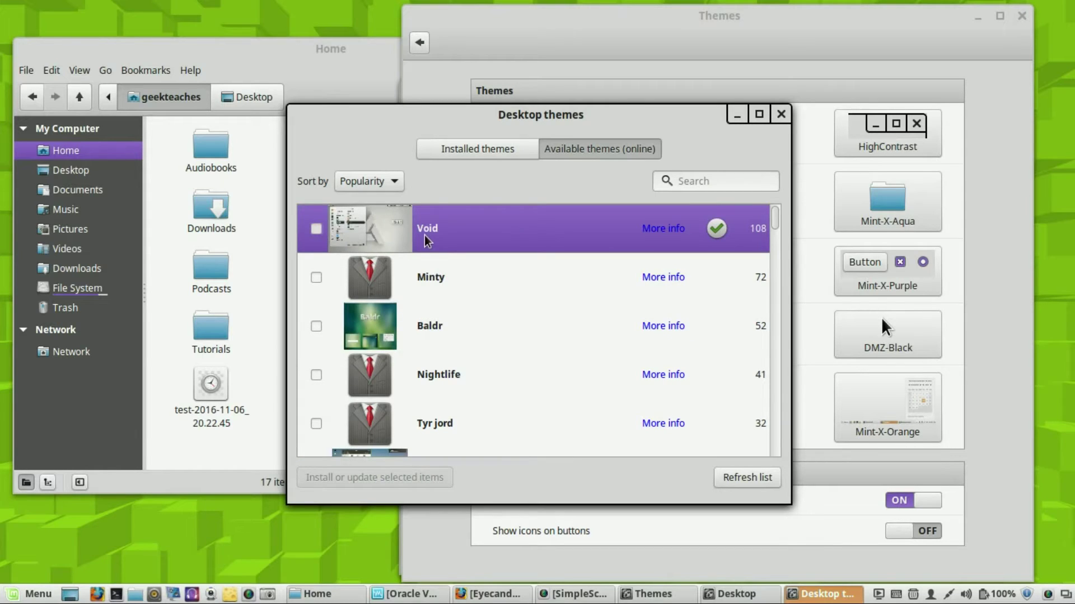
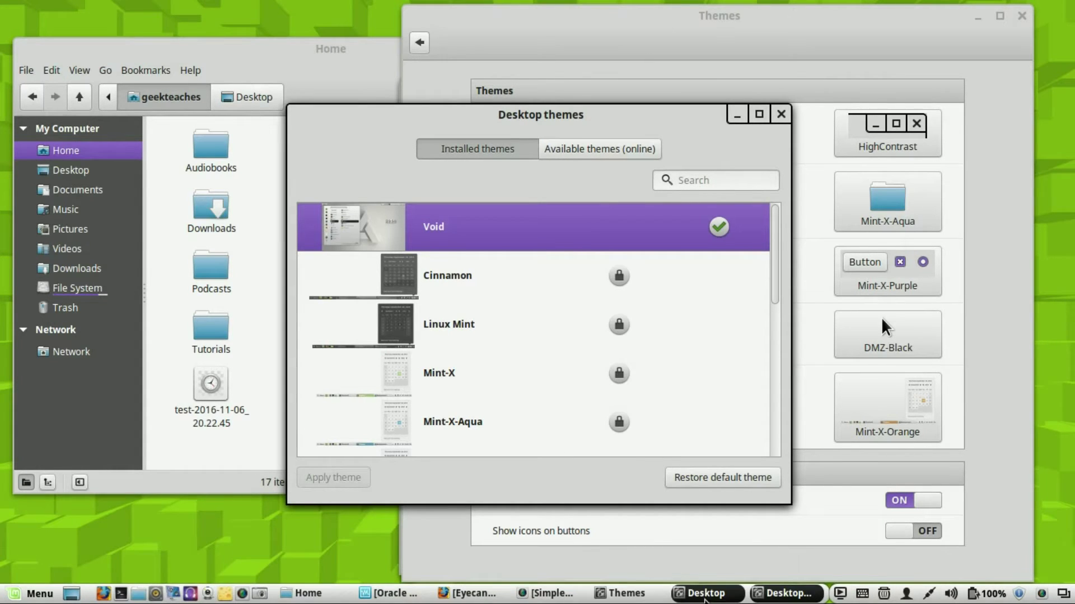
pyautogui.click(633, 596)
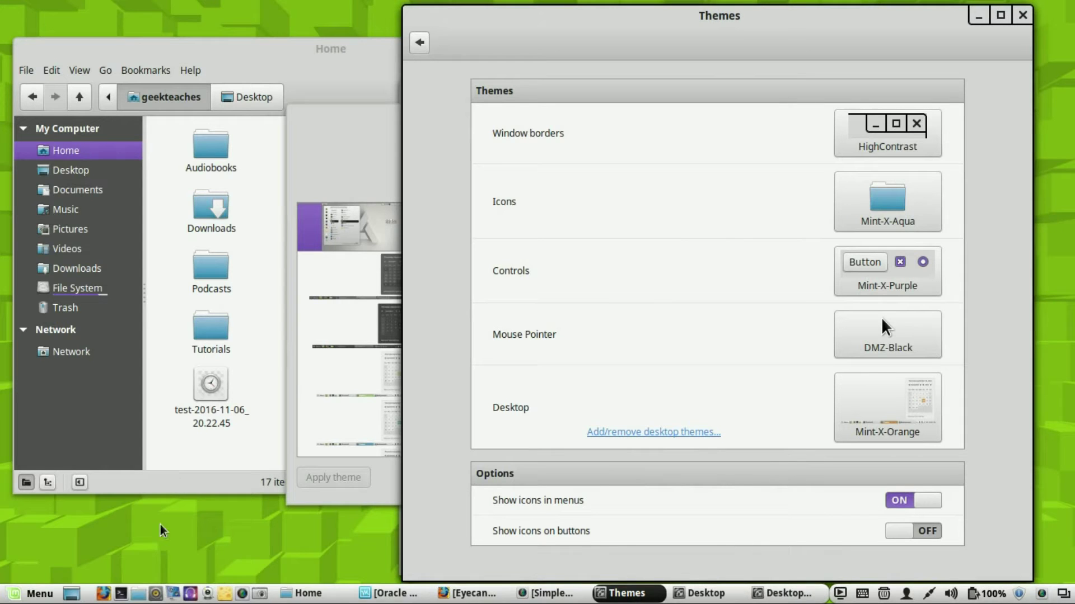
pyautogui.click(43, 599)
pyautogui.moveTo(162, 513)
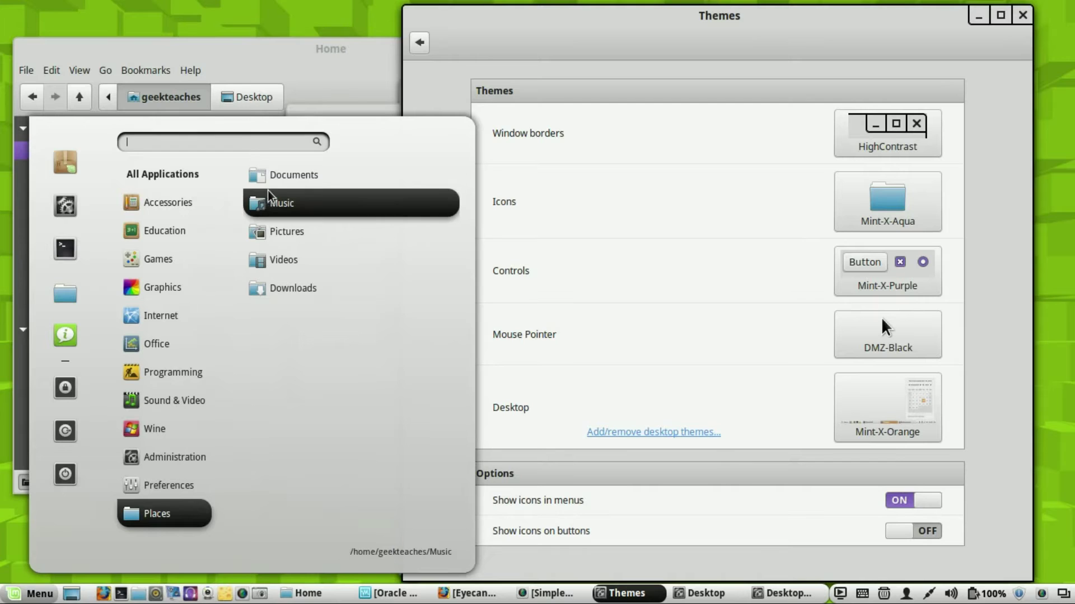
pyautogui.moveTo(167, 373)
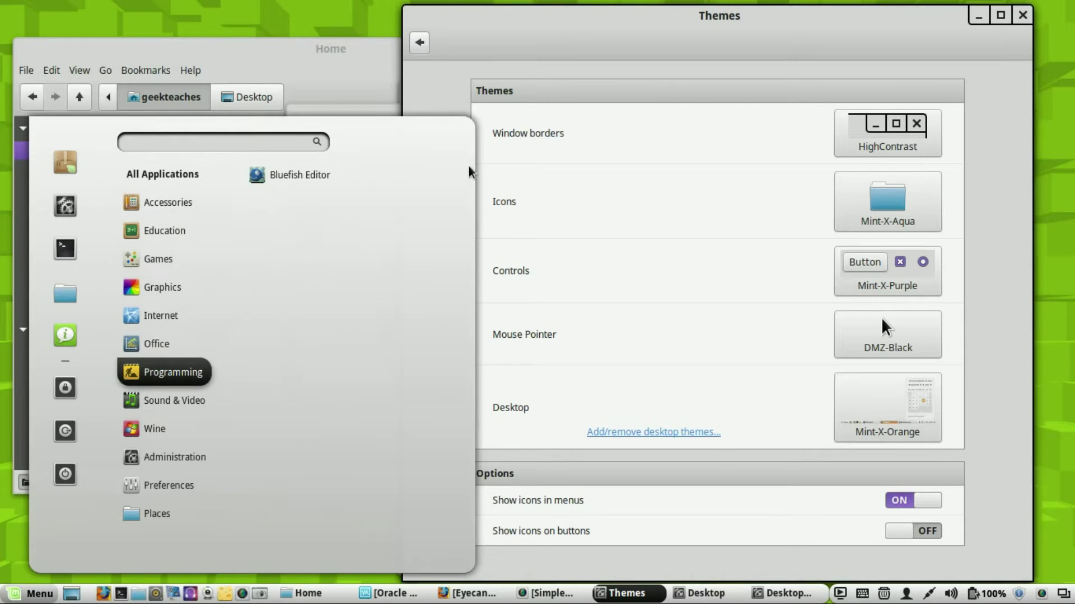
pyautogui.moveTo(175, 314)
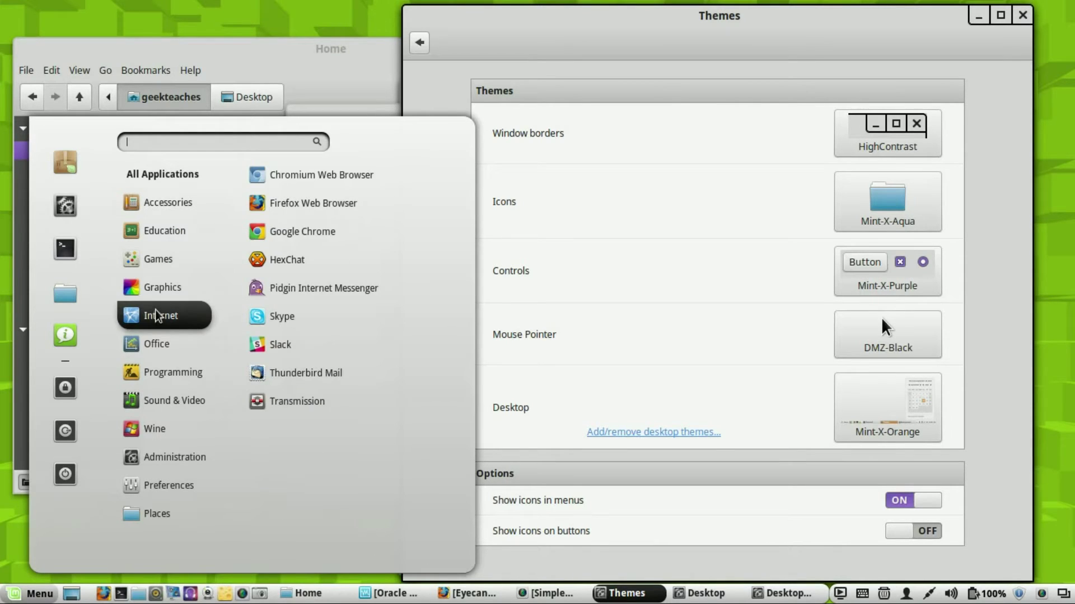
pyautogui.moveTo(162, 174)
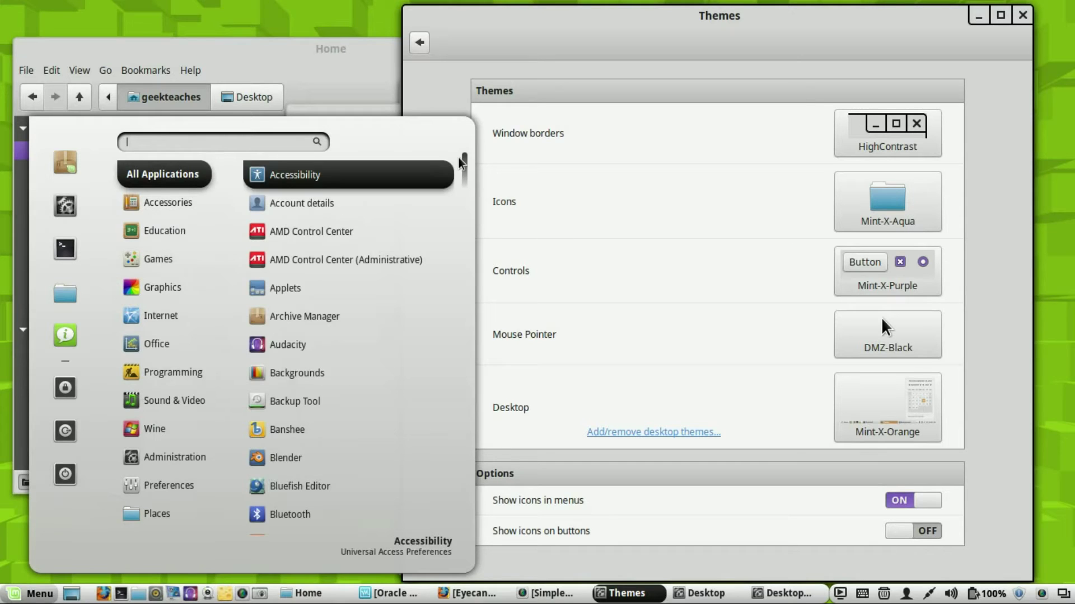
pyautogui.moveTo(464, 182); pyautogui.dragTo(460, 135)
pyautogui.click(541, 34)
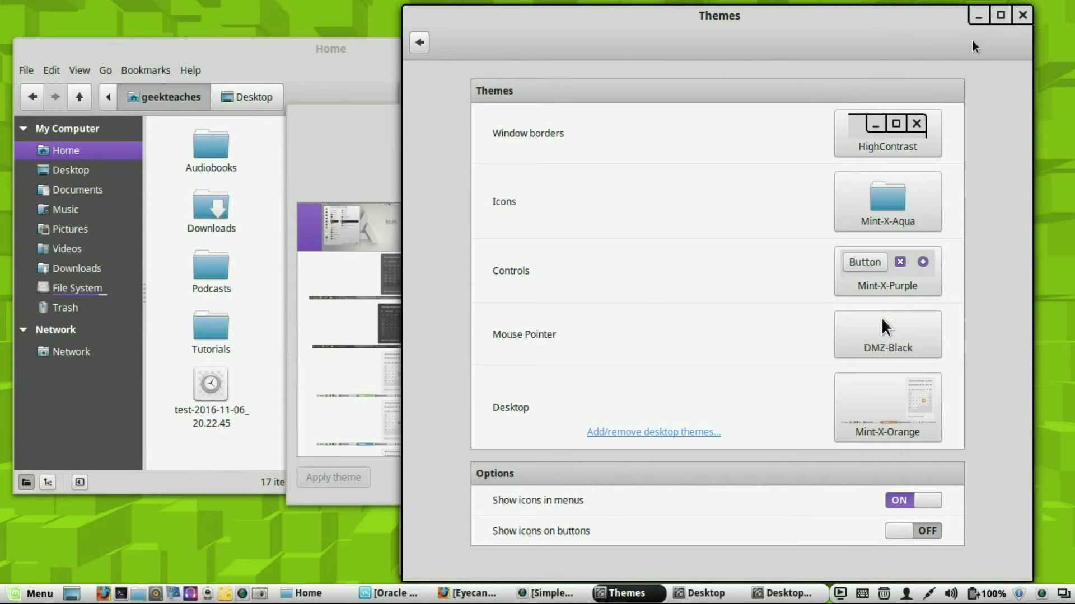
# Review the available window border themes without choosing one, and look through the list of installed desktop themes.
pyautogui.click(889, 145)
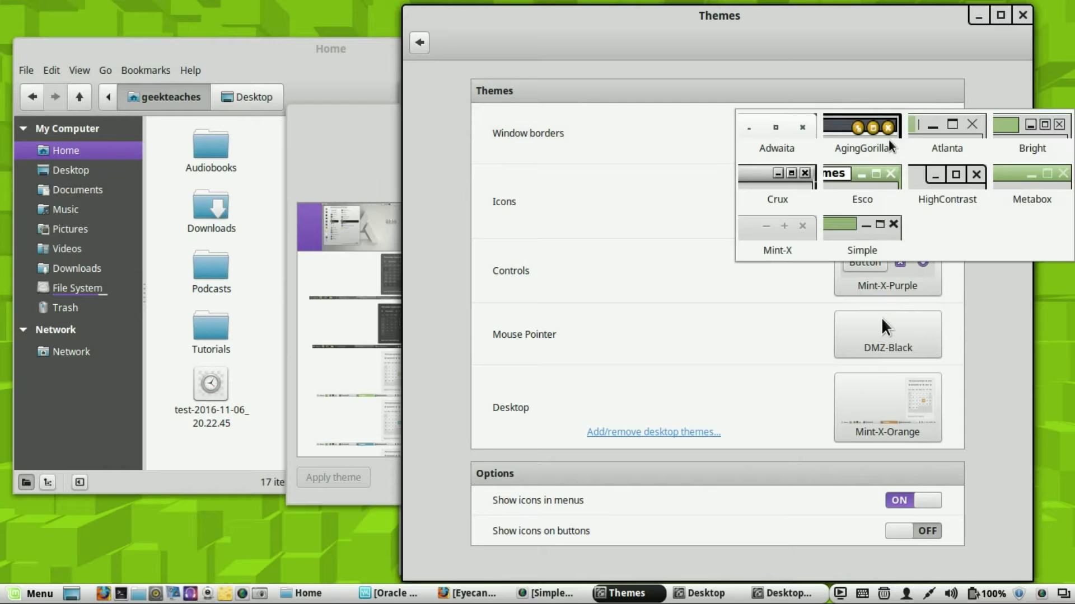
pyautogui.click(995, 320)
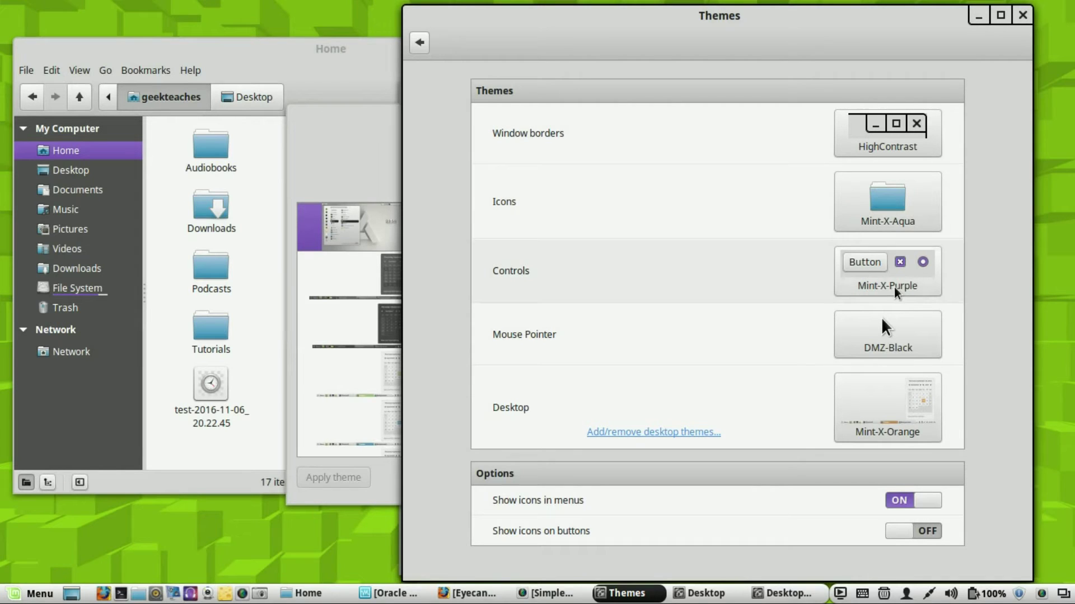
pyautogui.click(337, 132)
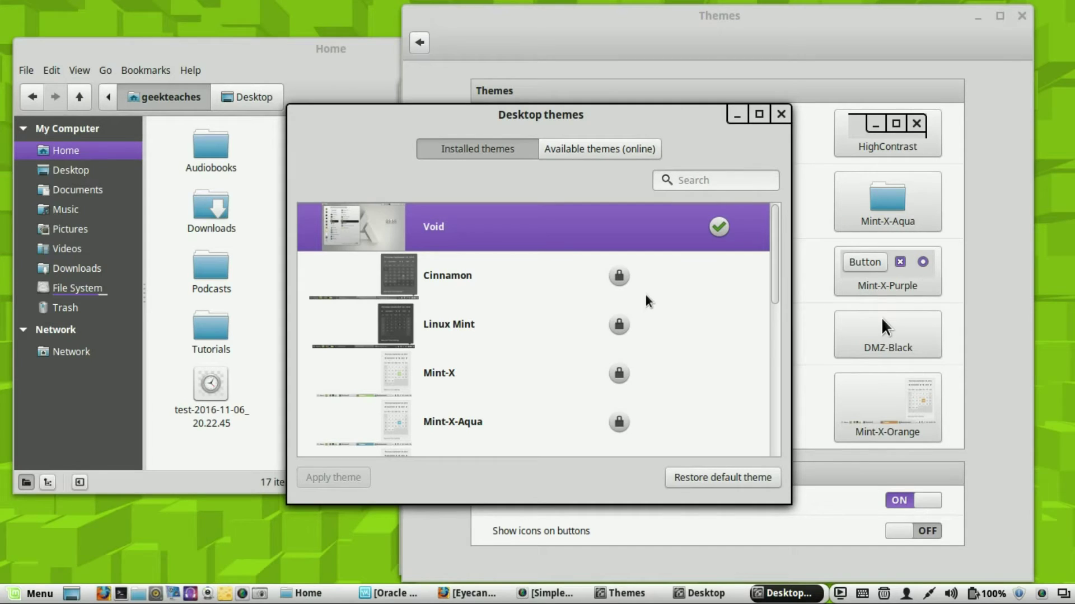
pyautogui.scroll(-5, 638, 302)
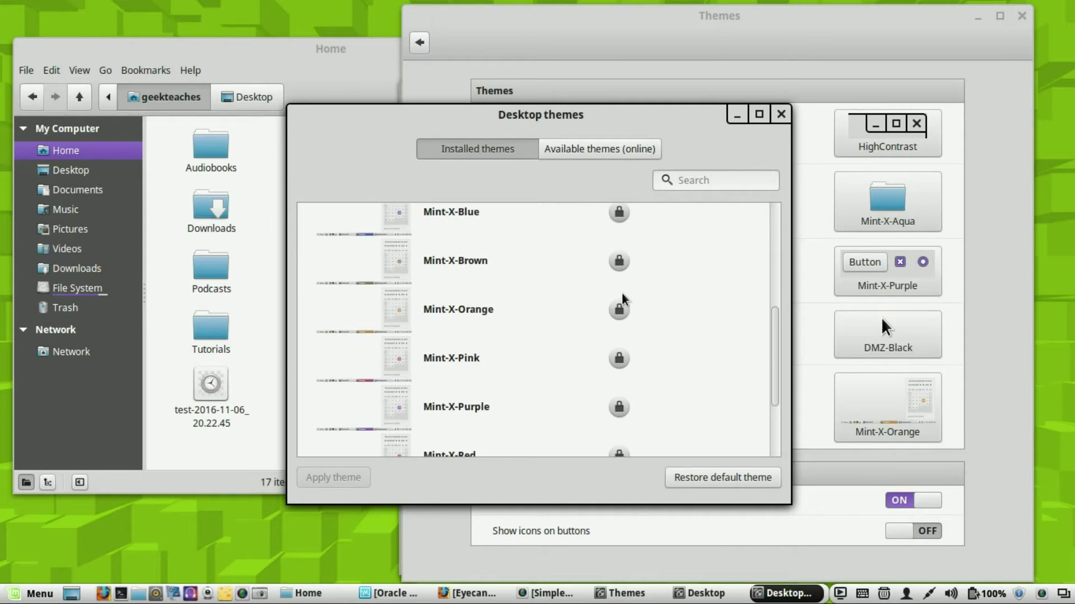
pyautogui.scroll(-3, 622, 295)
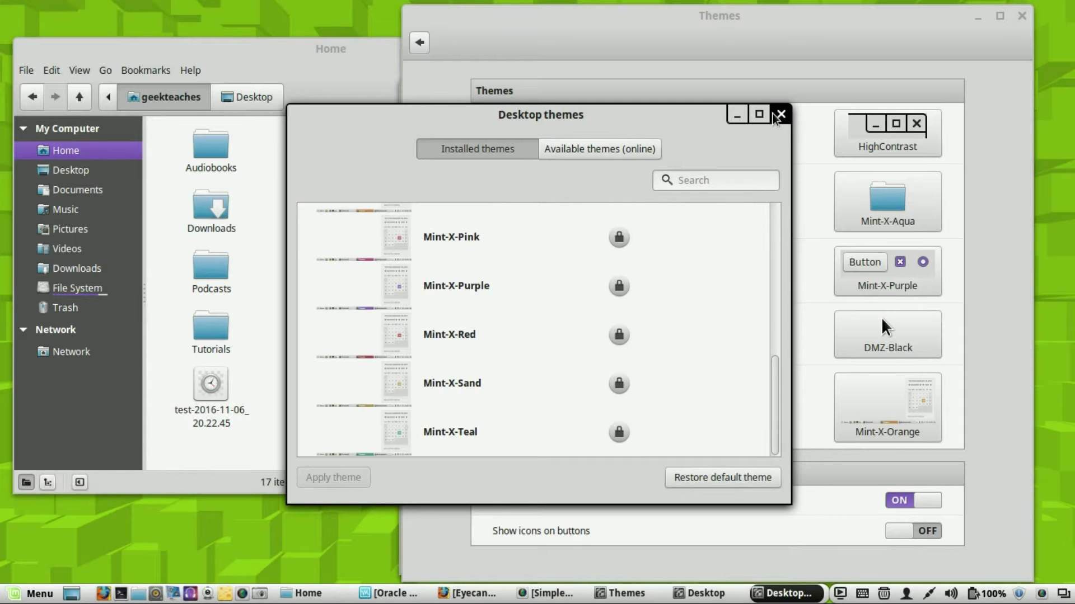
# Clear the desktop by minimizing the Desktop themes, Themes and Home windows and closing the Desktop settings window.
pyautogui.click(737, 115)
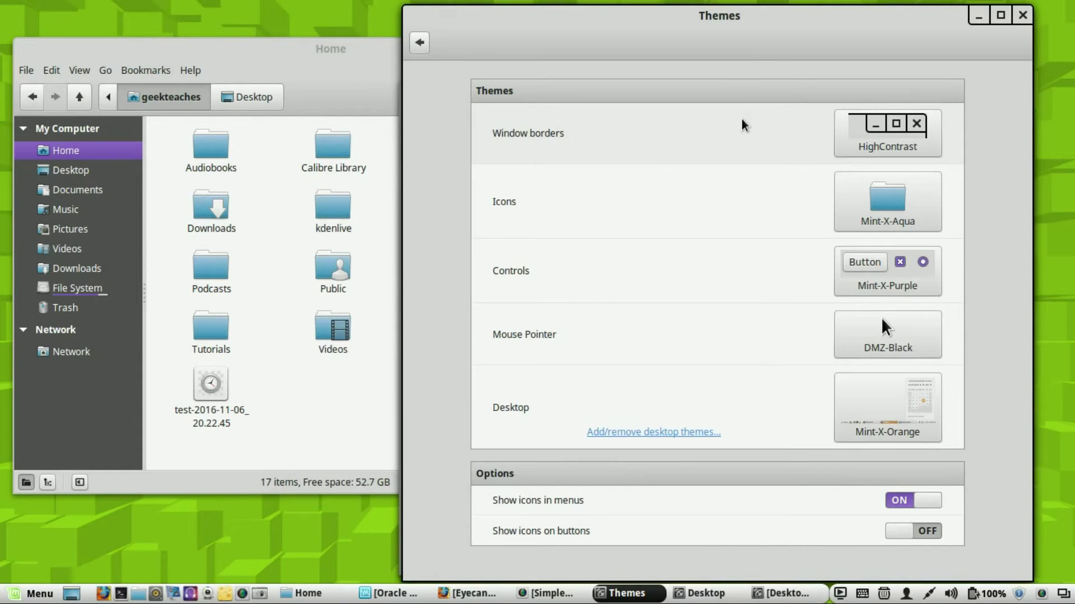
pyautogui.click(974, 22)
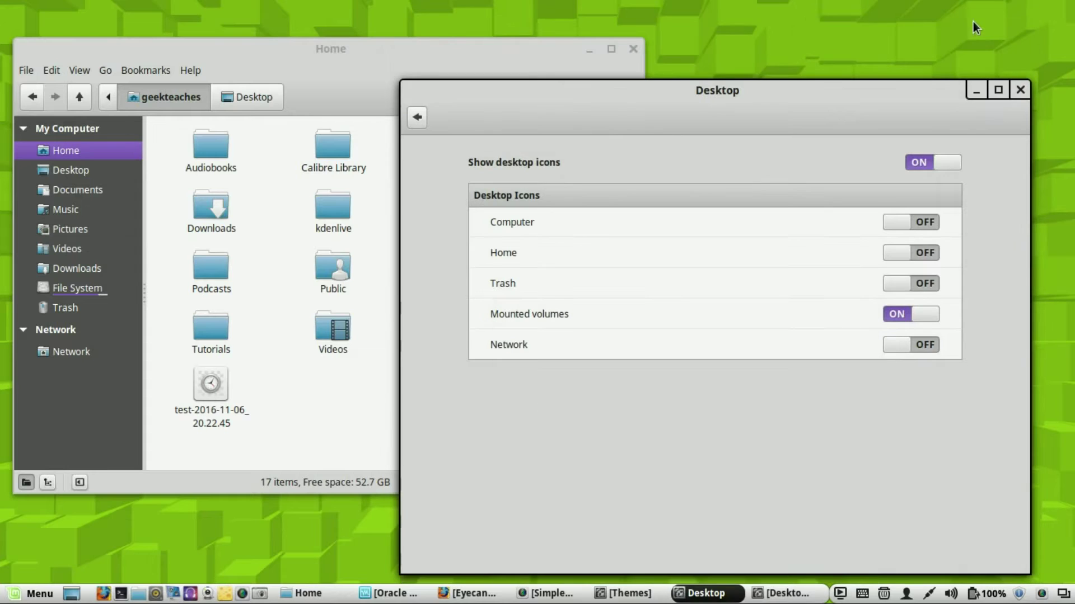
pyautogui.click(1011, 92)
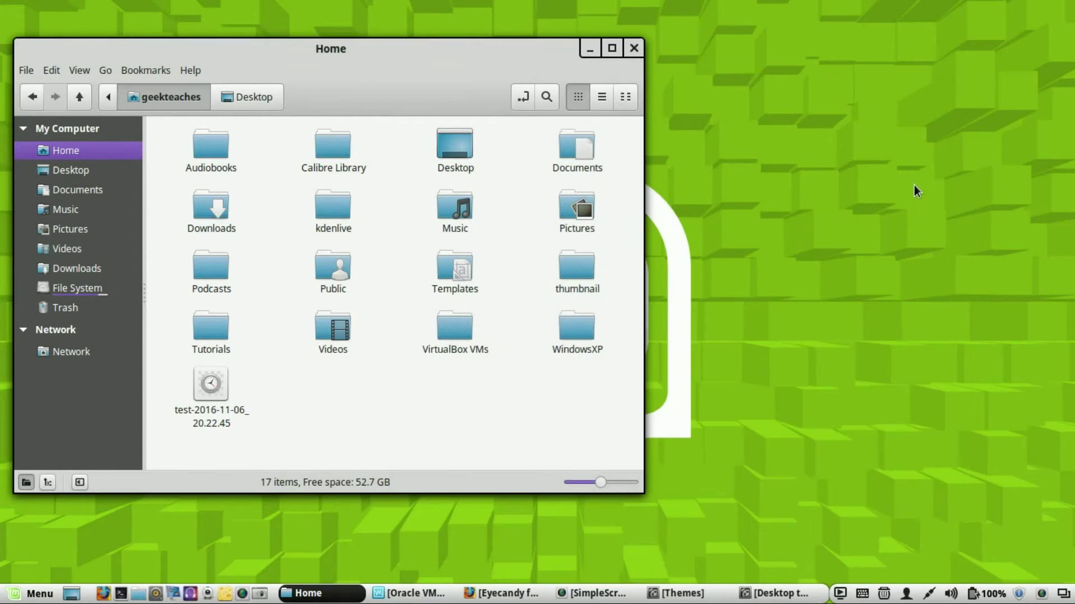
pyautogui.click(589, 50)
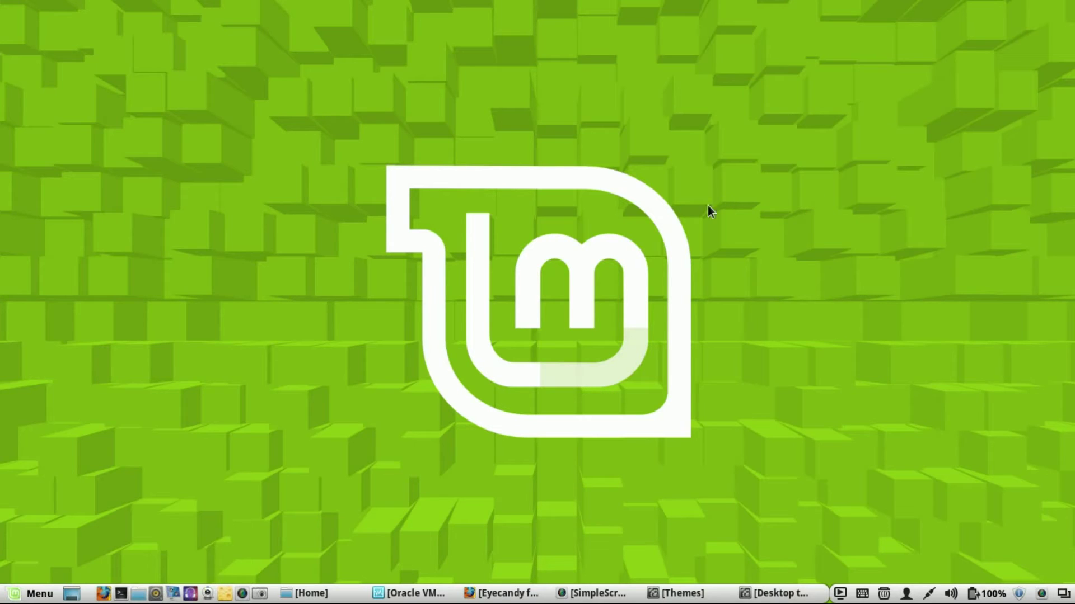
# Switch to Firefox and look through the latest items listed on gnome-look.org.
pyautogui.click(501, 594)
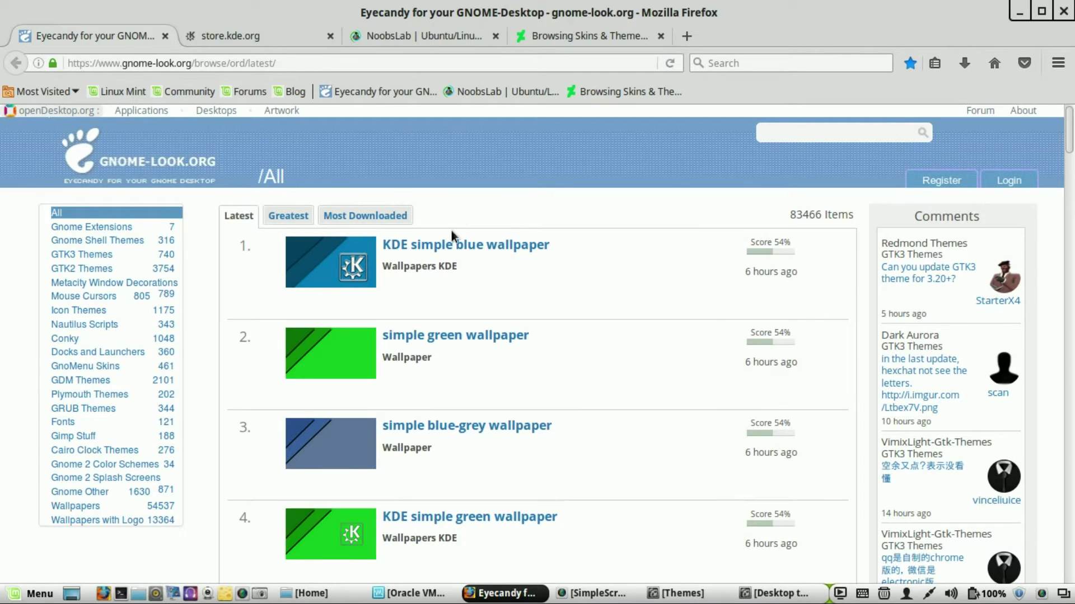
pyautogui.scroll(-1, 452, 285)
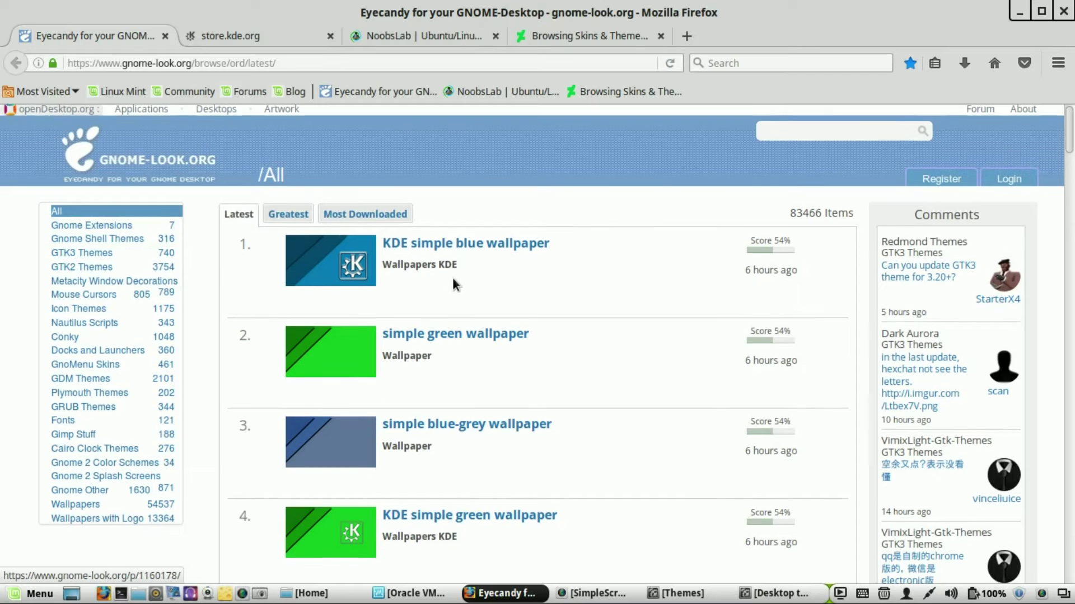
pyautogui.scroll(-10, 454, 284)
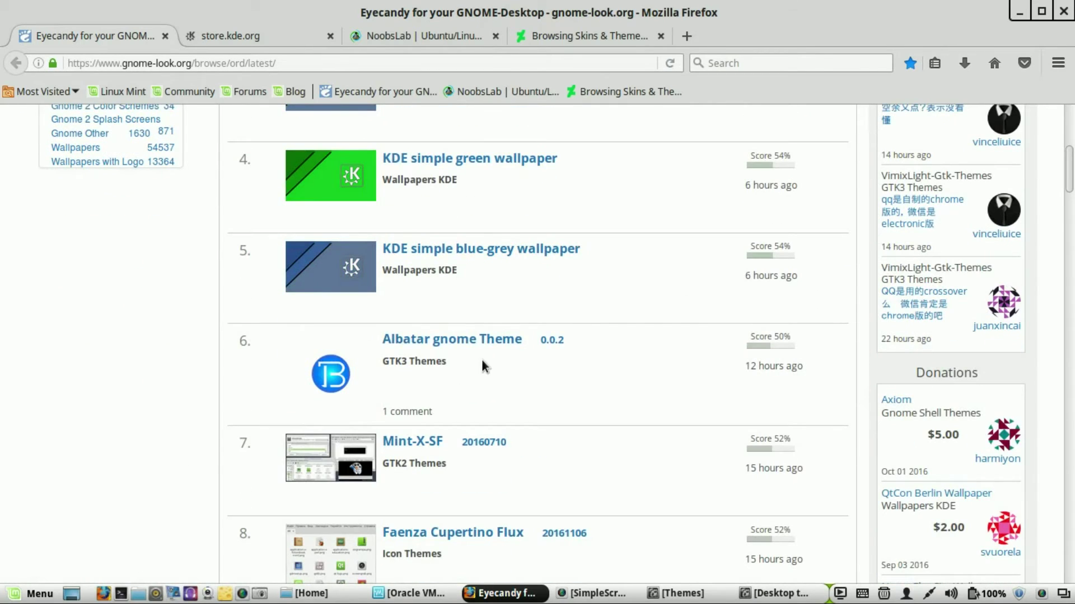
pyautogui.scroll(10, 478, 358)
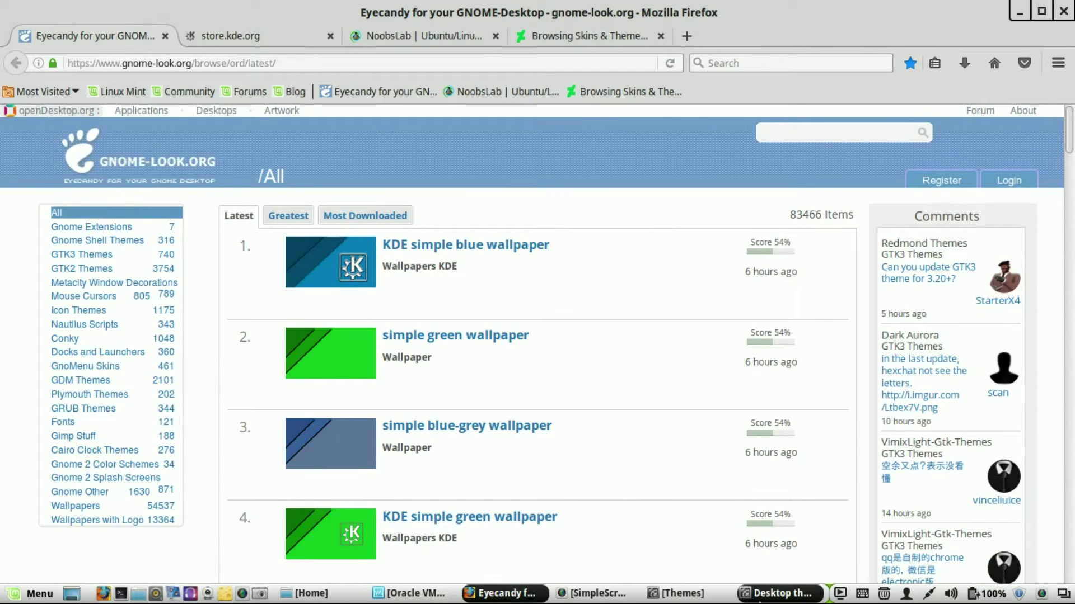
# Close the Themes and Desktop themes windows and minimize the Firefox window.
pyautogui.click(780, 594)
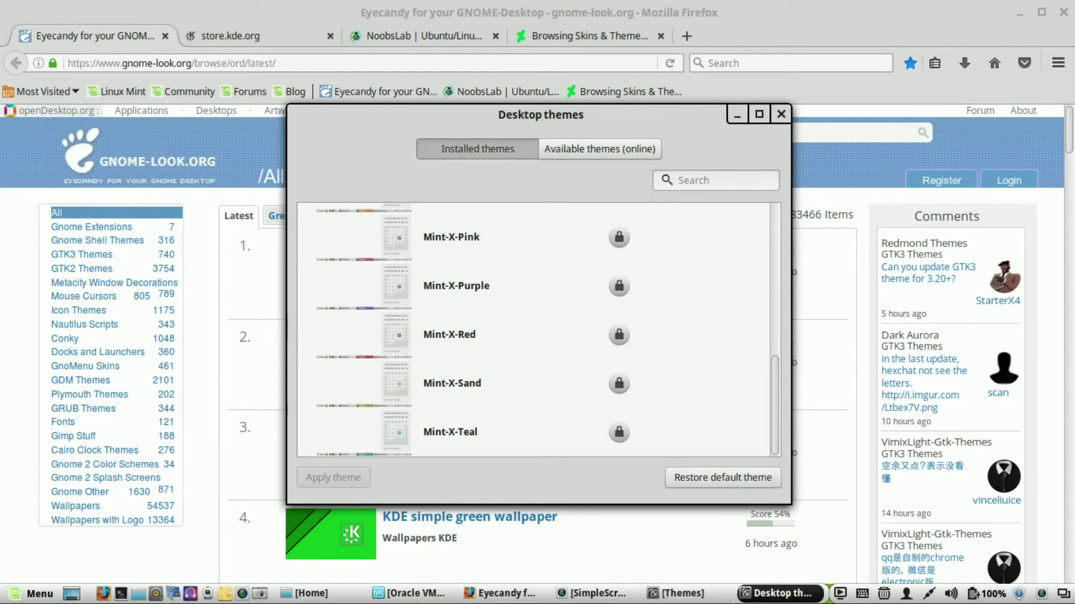
pyautogui.click(688, 595)
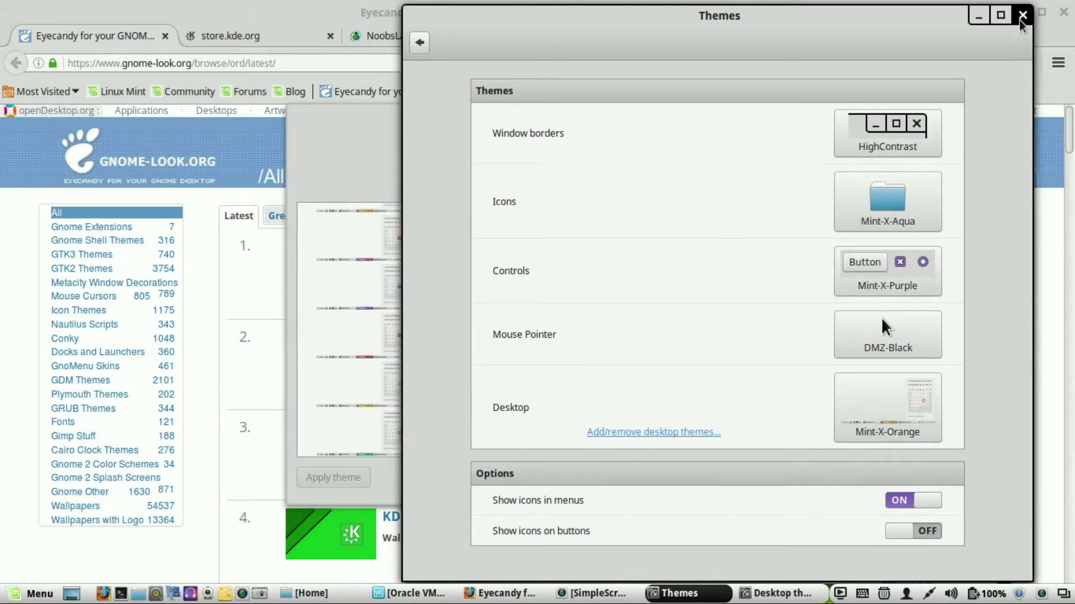
pyautogui.click(1023, 15)
pyautogui.click(775, 112)
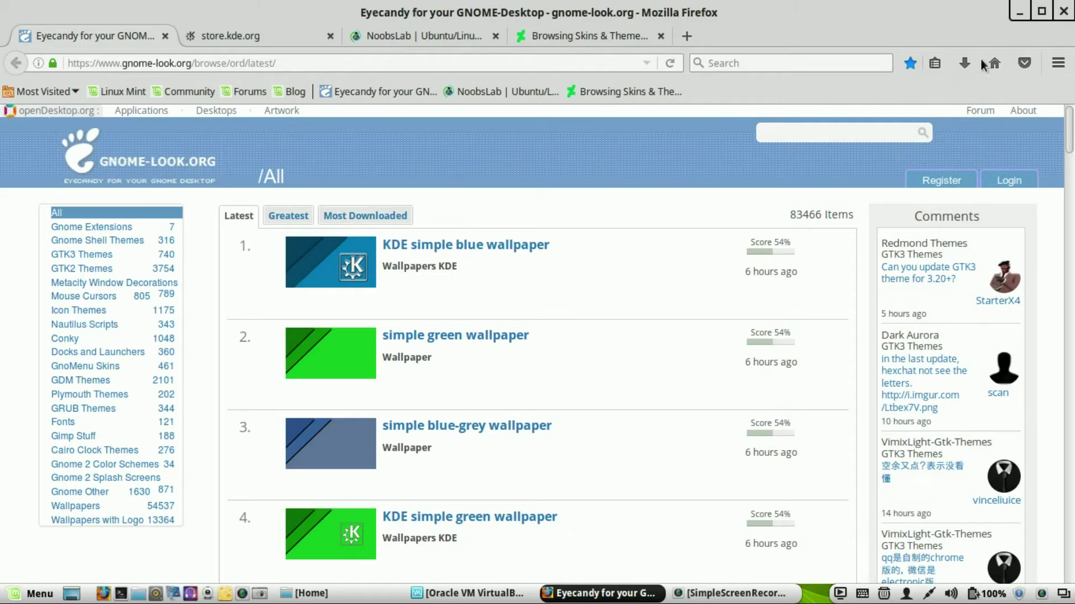
pyautogui.click(1016, 12)
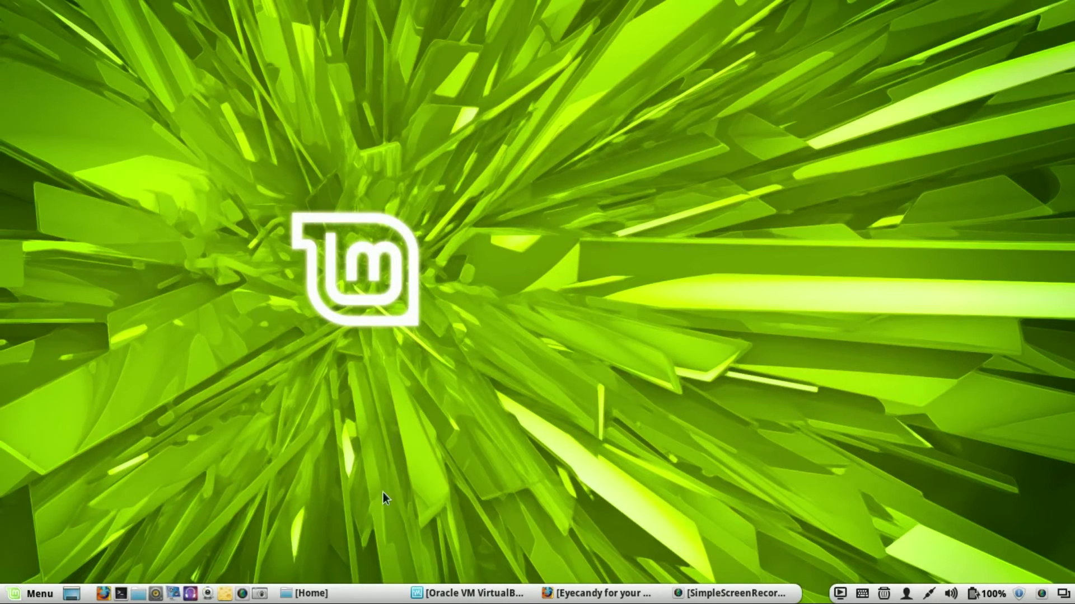
# Bring back the Home folder window and show its hidden files.
pyautogui.click(311, 593)
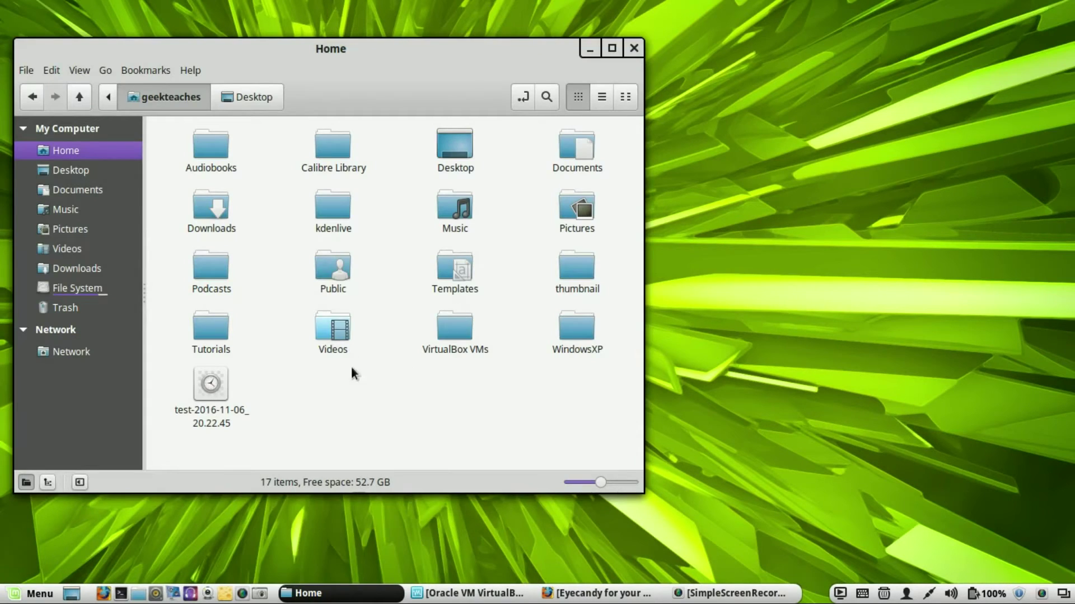
pyautogui.click(79, 70)
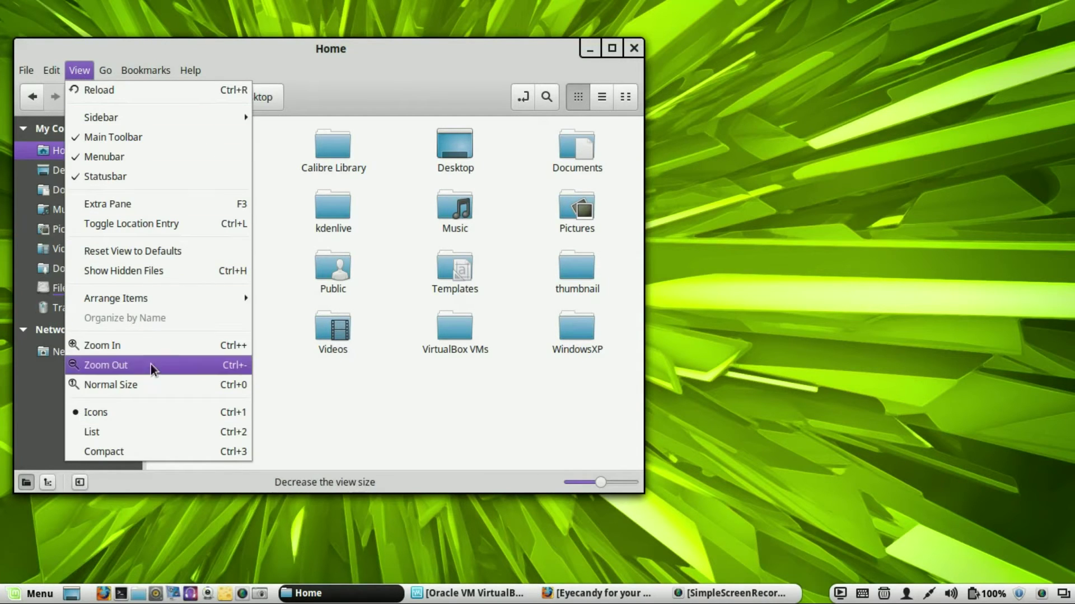
pyautogui.click(159, 271)
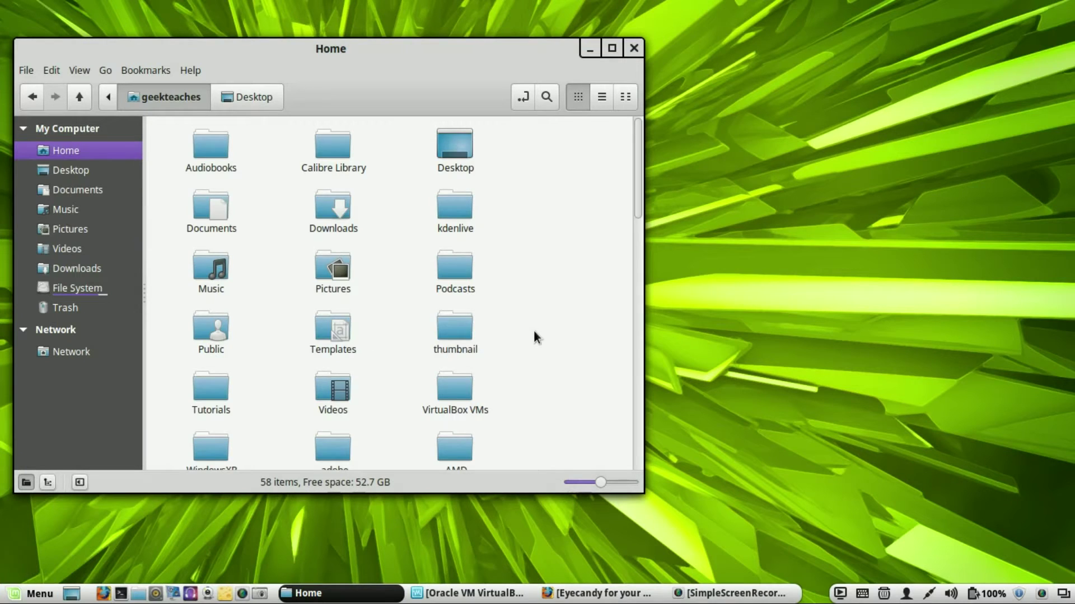
# Open the cinnamon folder of the Void theme inside the hidden .themes folder and look through its files.
pyautogui.scroll(-3, 536, 327)
pyautogui.scroll(-4, 537, 321)
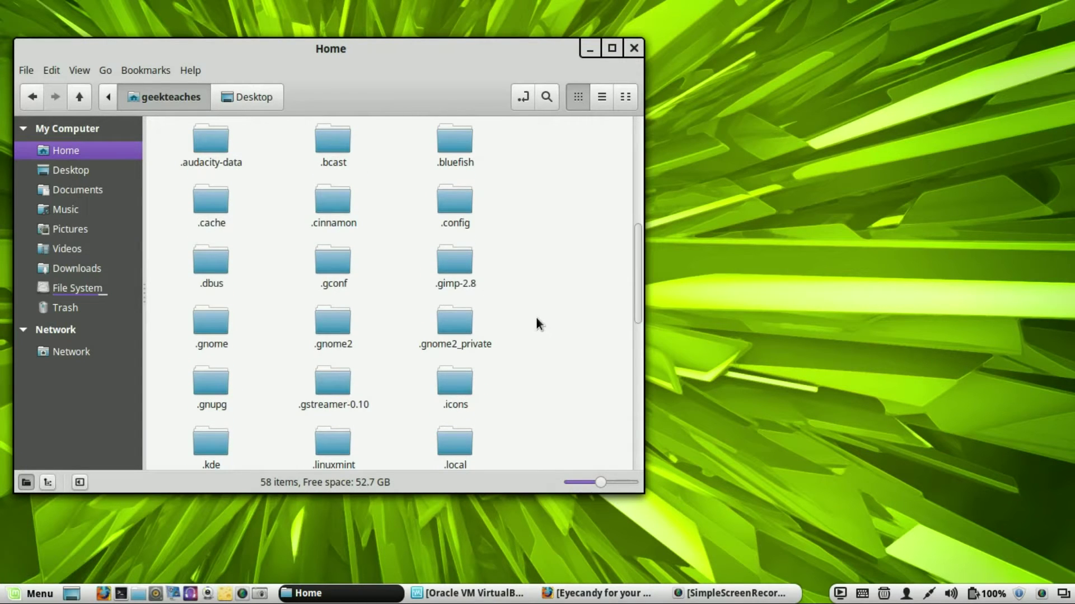
pyautogui.scroll(-3, 535, 316)
pyautogui.scroll(-2, 533, 316)
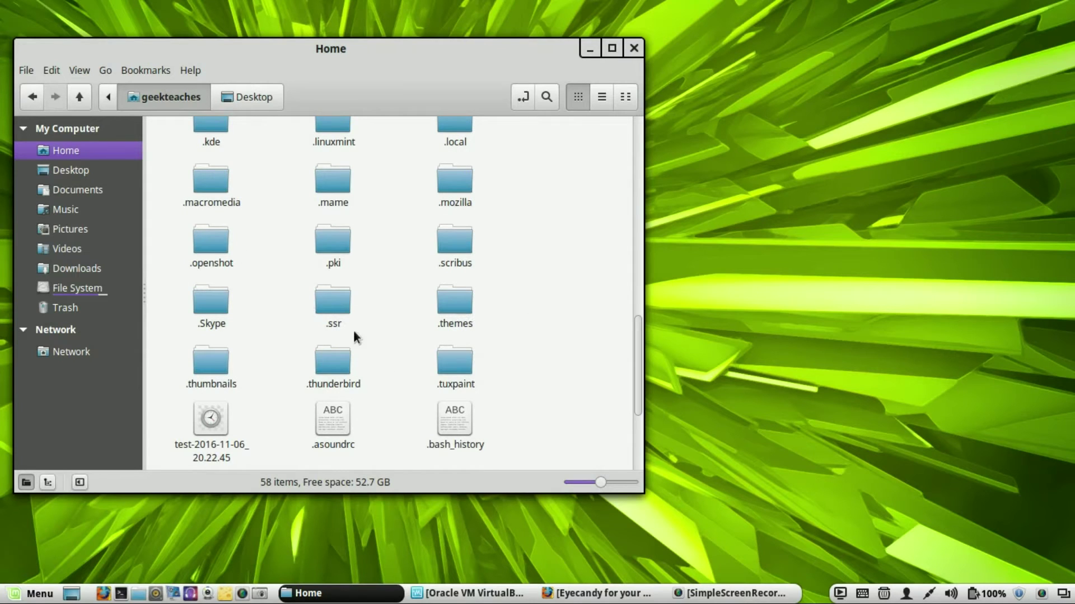
pyautogui.doubleClick(453, 307)
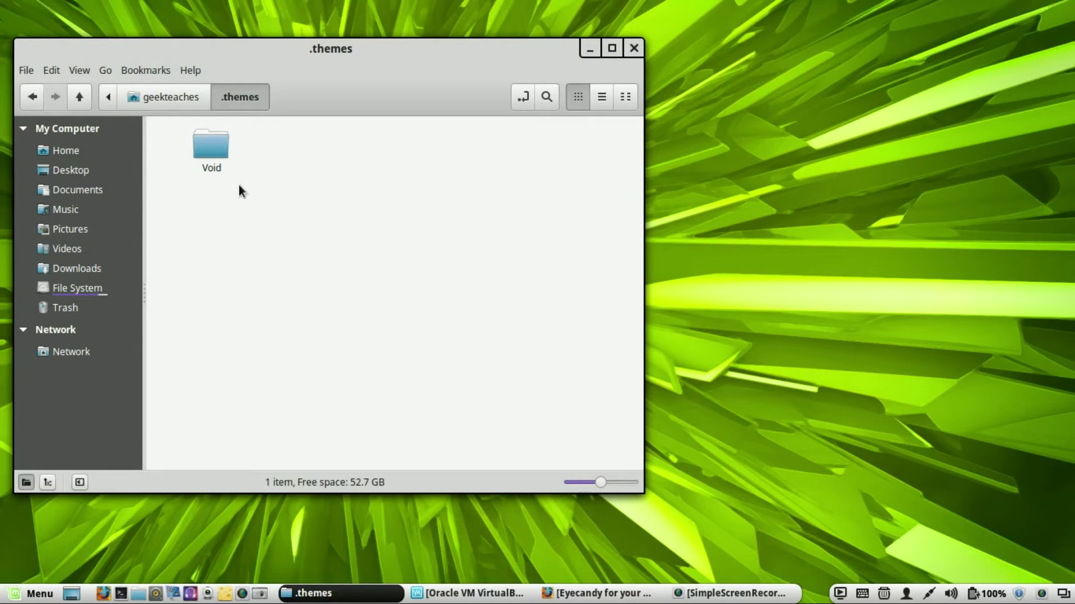
pyautogui.doubleClick(215, 159)
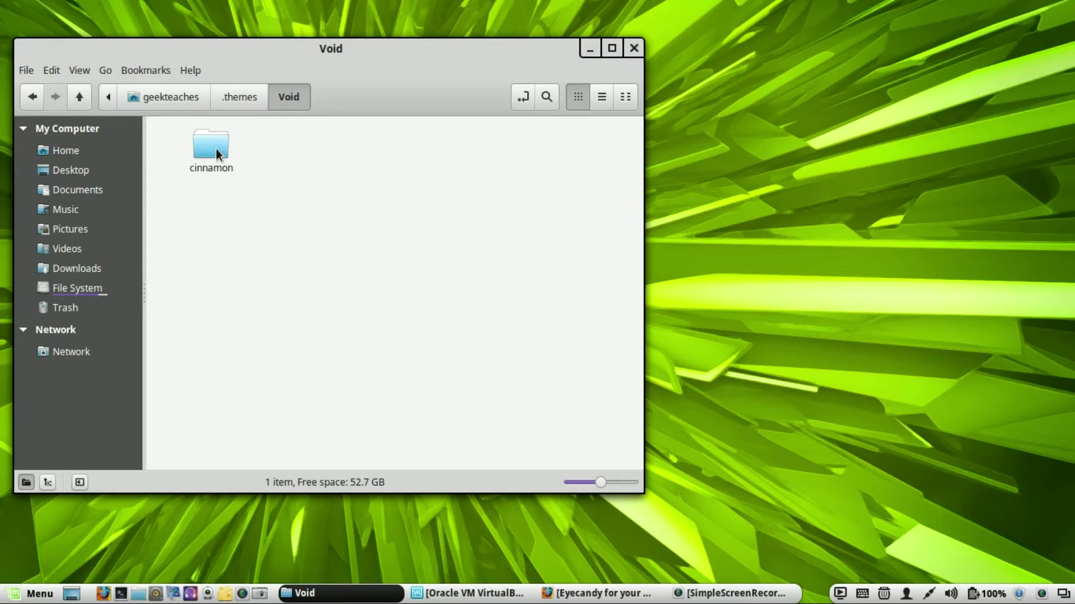
pyautogui.doubleClick(217, 144)
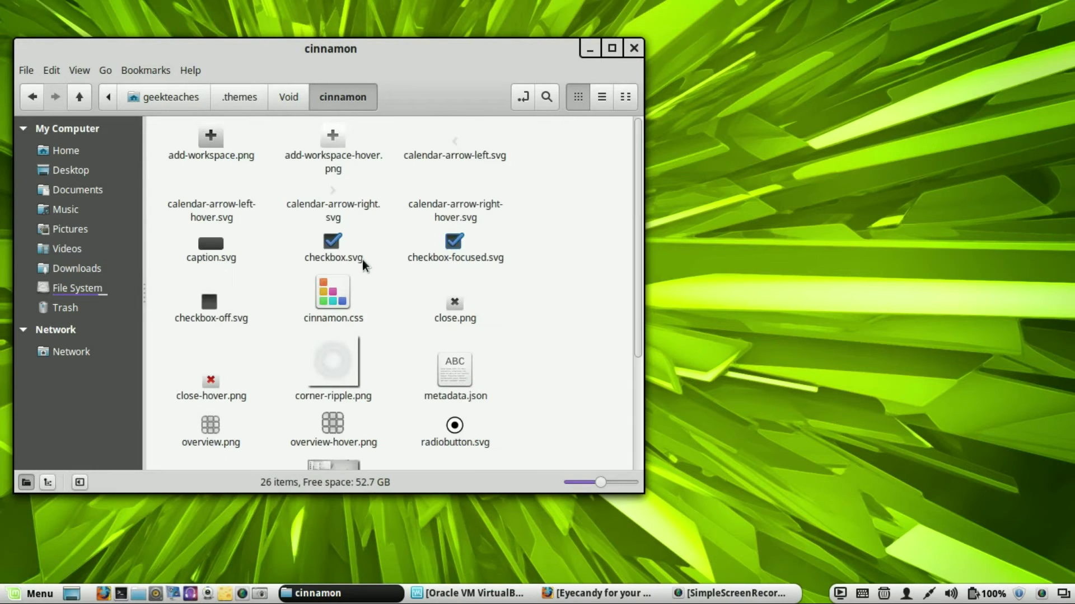
pyautogui.scroll(-3, 404, 258)
pyautogui.scroll(3, 401, 258)
# Go back up from the cinnamon folder to the beginning of the Home folder.
pyautogui.click(294, 94)
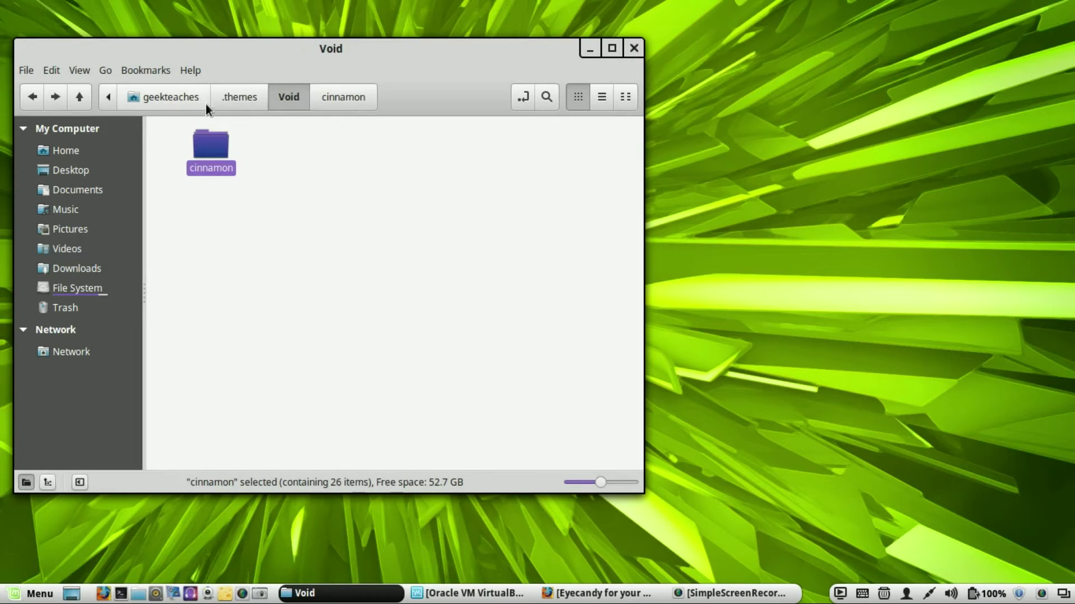
pyautogui.click(245, 96)
pyautogui.click(192, 103)
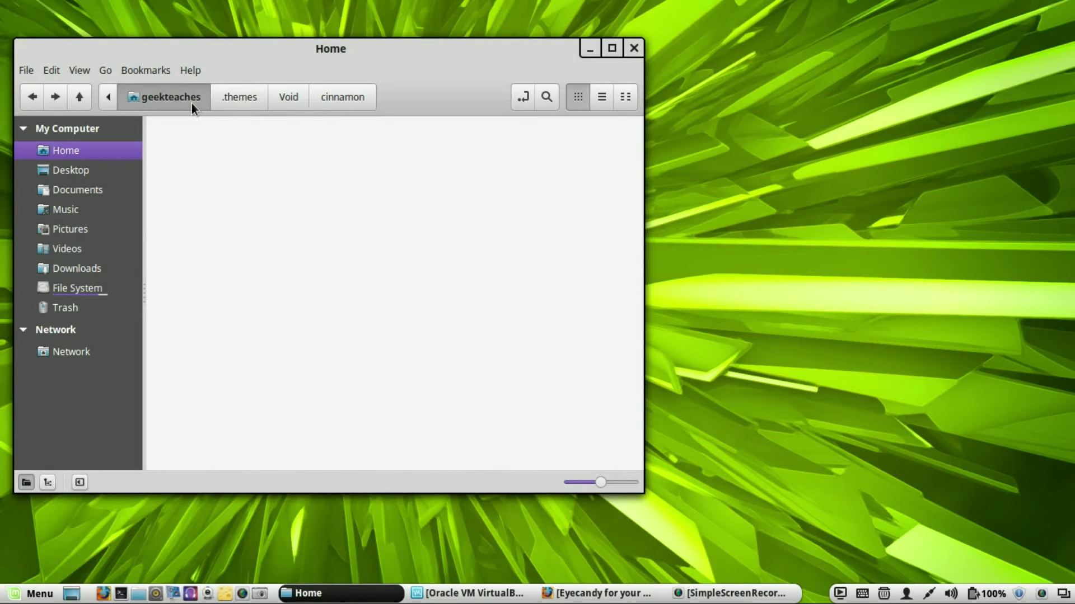
pyautogui.click(564, 374)
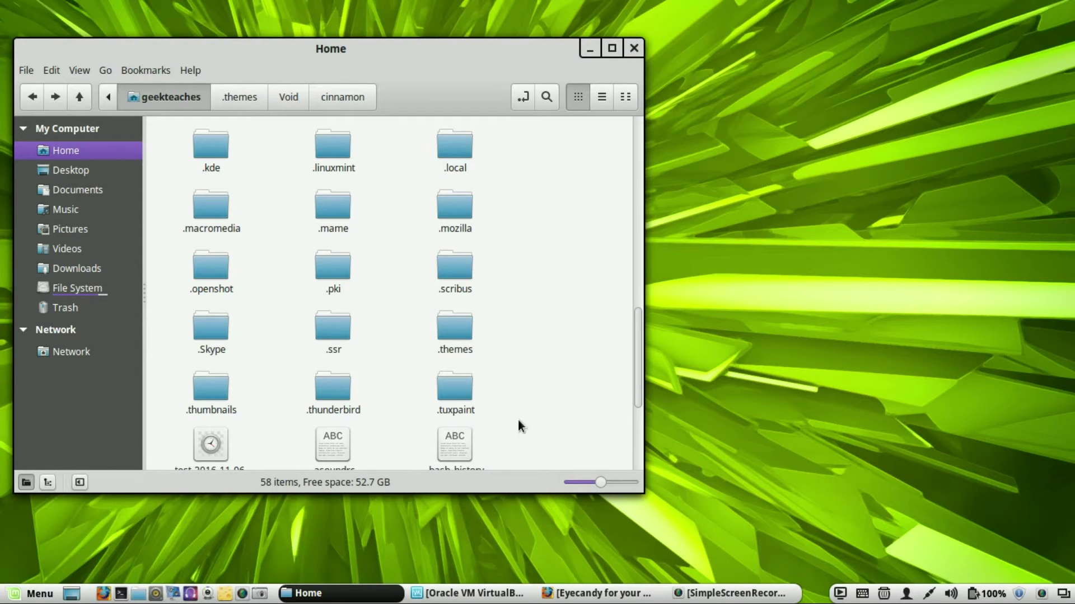
pyautogui.scroll(10, 589, 357)
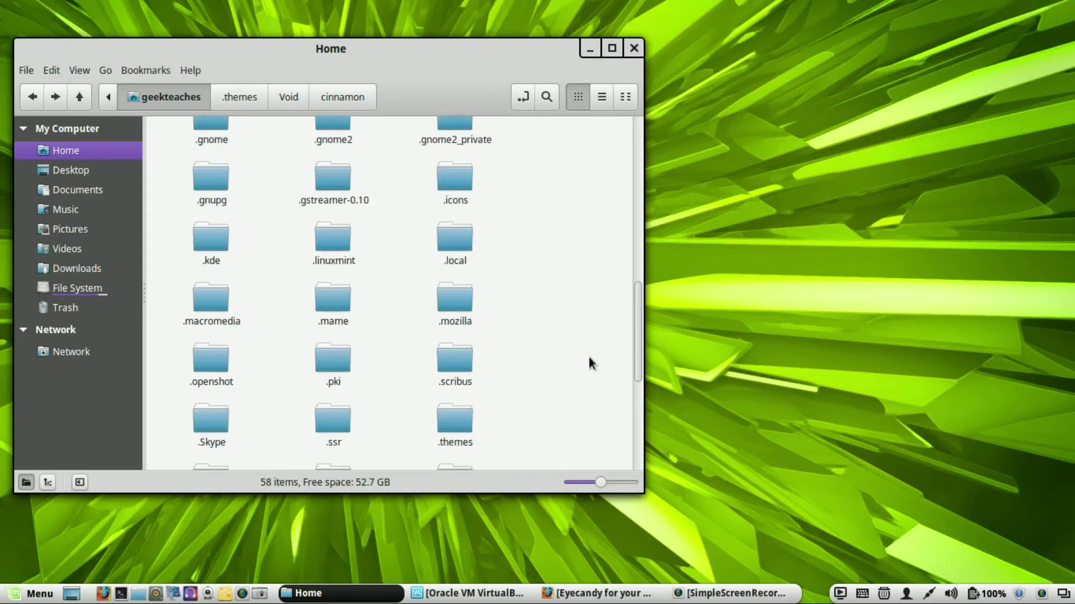
pyautogui.scroll(3, 588, 357)
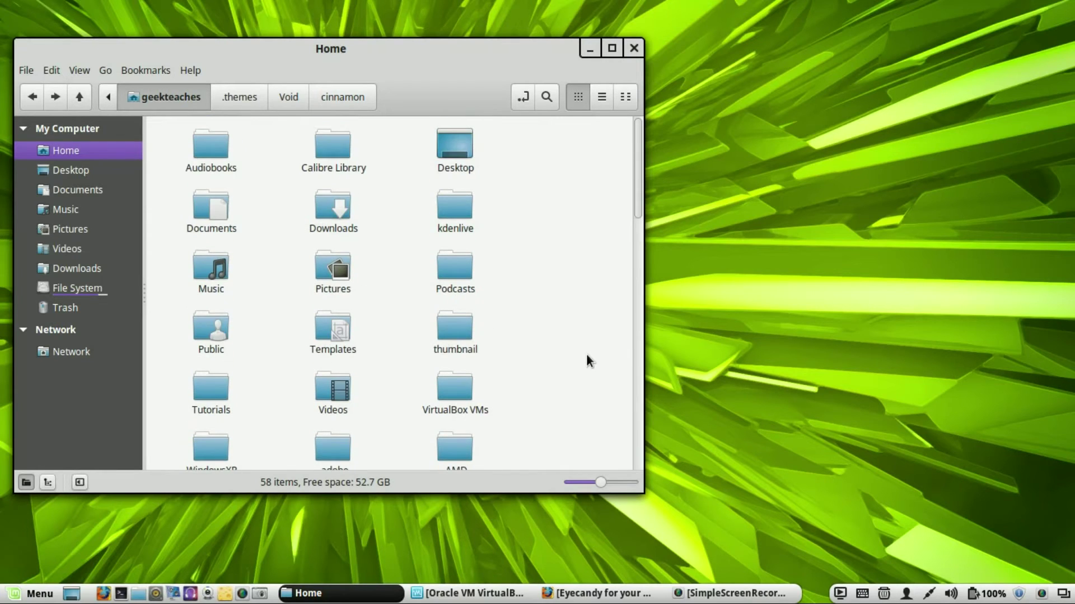
# Open the share folder inside usr on the file system.
pyautogui.click(67, 288)
pyautogui.scroll(-3, 526, 342)
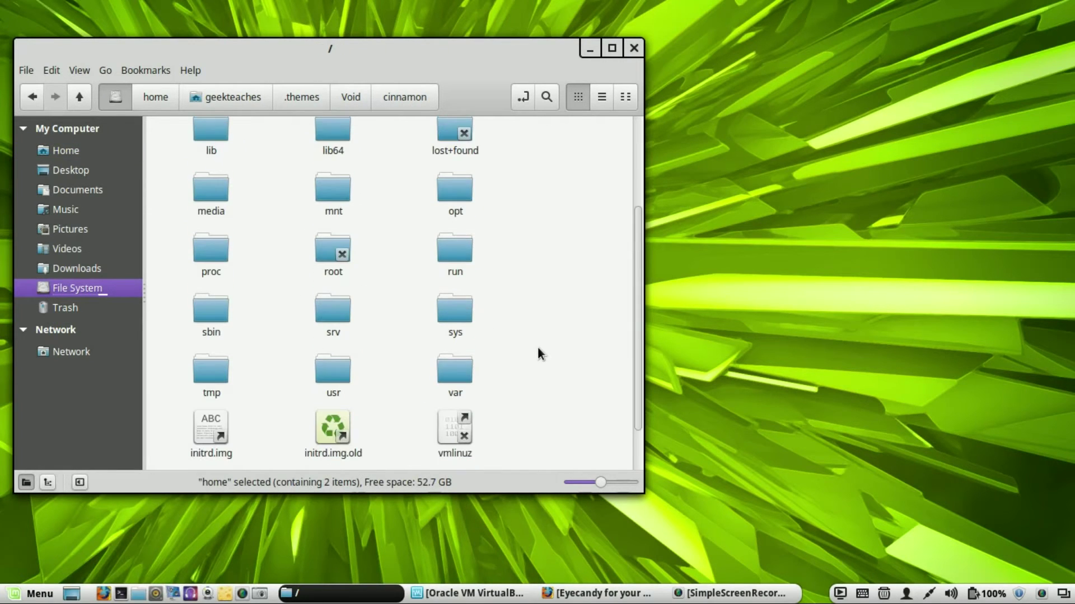
pyautogui.doubleClick(326, 372)
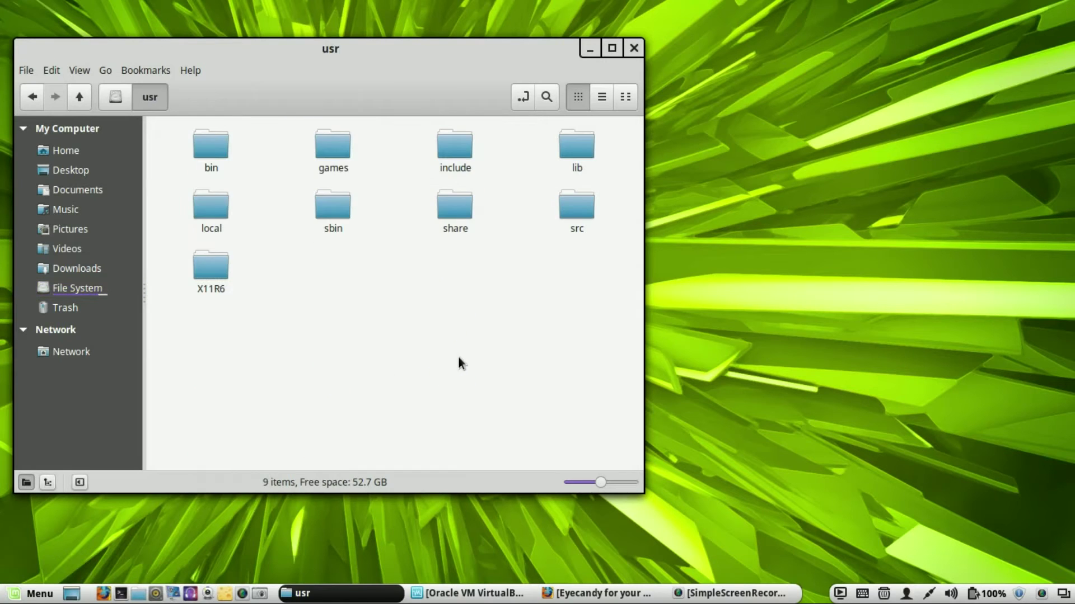
pyautogui.click(463, 206)
pyautogui.doubleClick(463, 206)
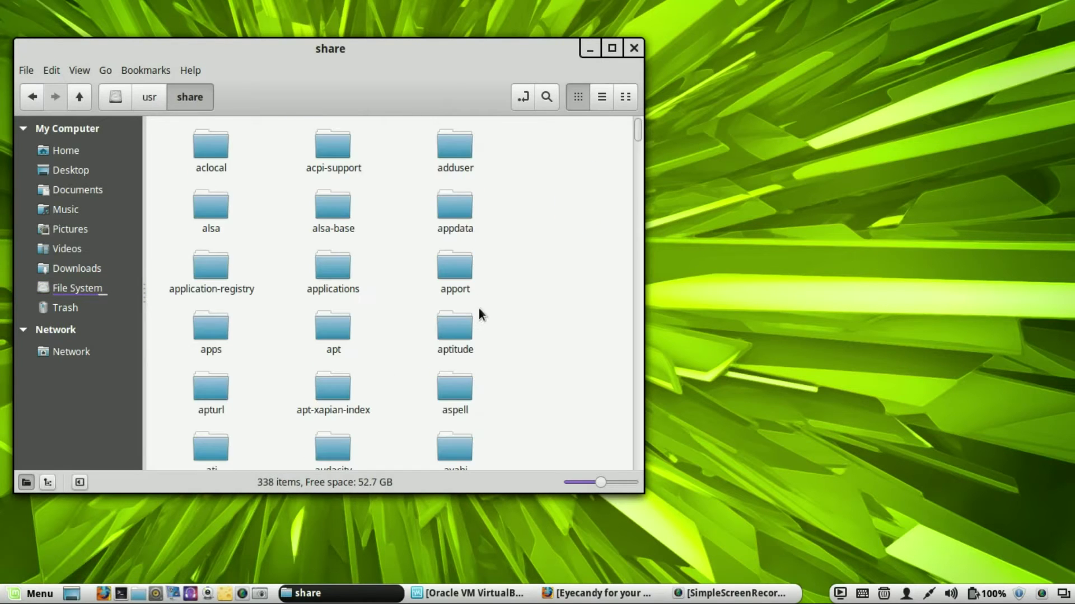
# Find and open the themes folder within share, and look through the system-wide theme folders.
pyautogui.scroll(-5, 478, 307)
pyautogui.scroll(-20, 491, 336)
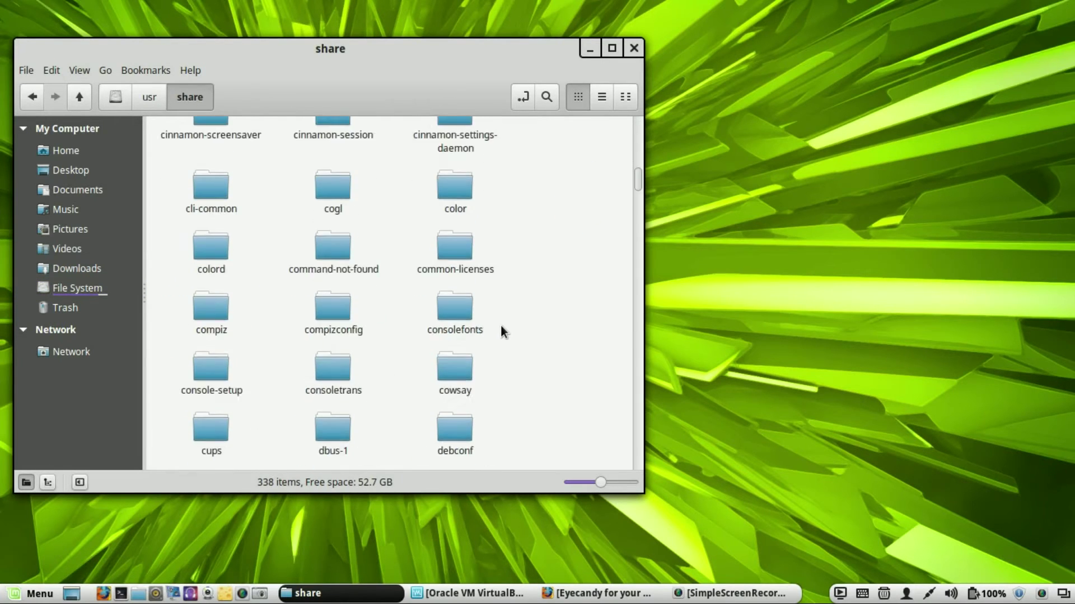
pyautogui.scroll(-20, 501, 325)
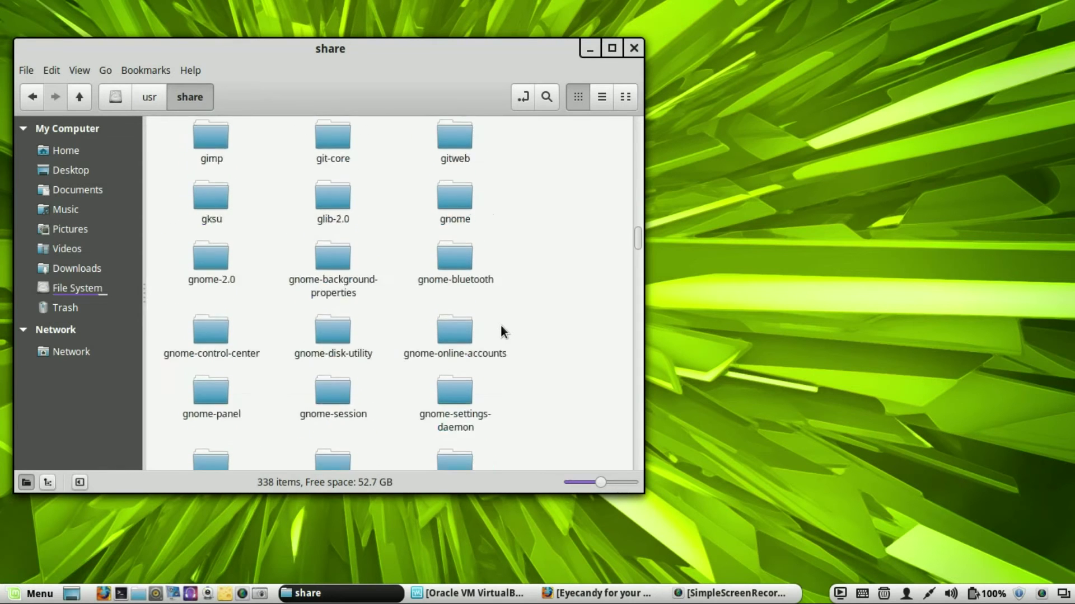
pyautogui.scroll(-5, 628, 323)
pyautogui.moveTo(638, 277); pyautogui.dragTo(635, 431)
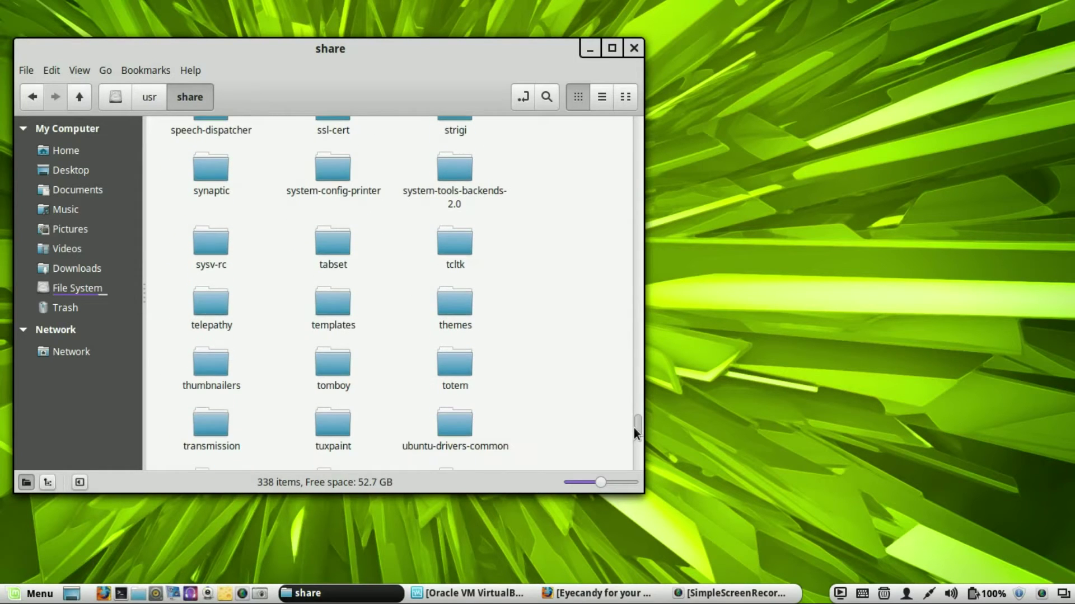
pyautogui.doubleClick(456, 307)
pyautogui.scroll(-3, 455, 230)
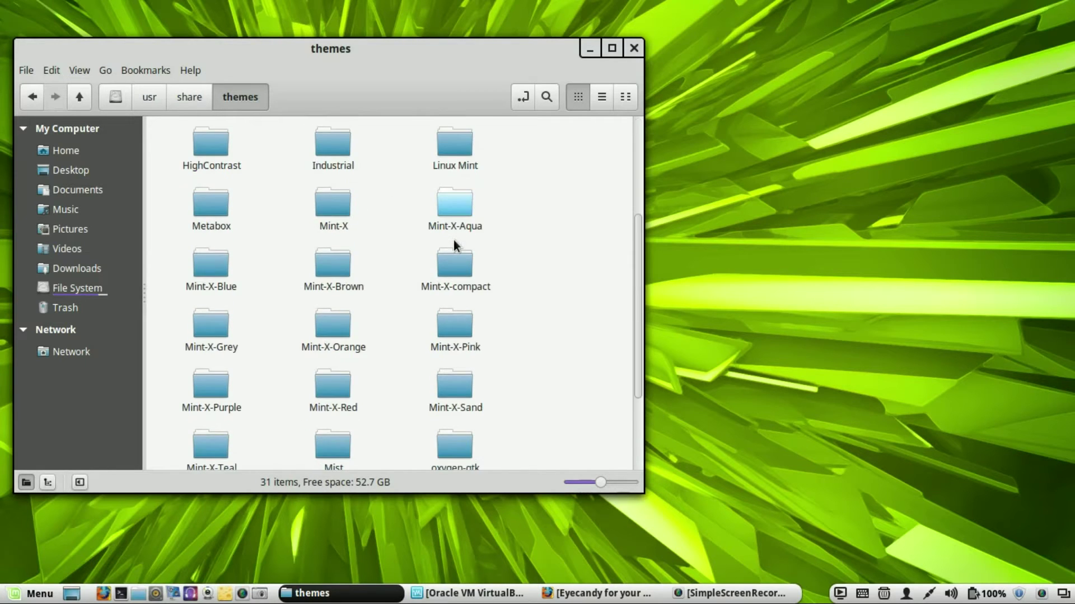
pyautogui.scroll(-3, 453, 242)
pyautogui.scroll(8, 480, 408)
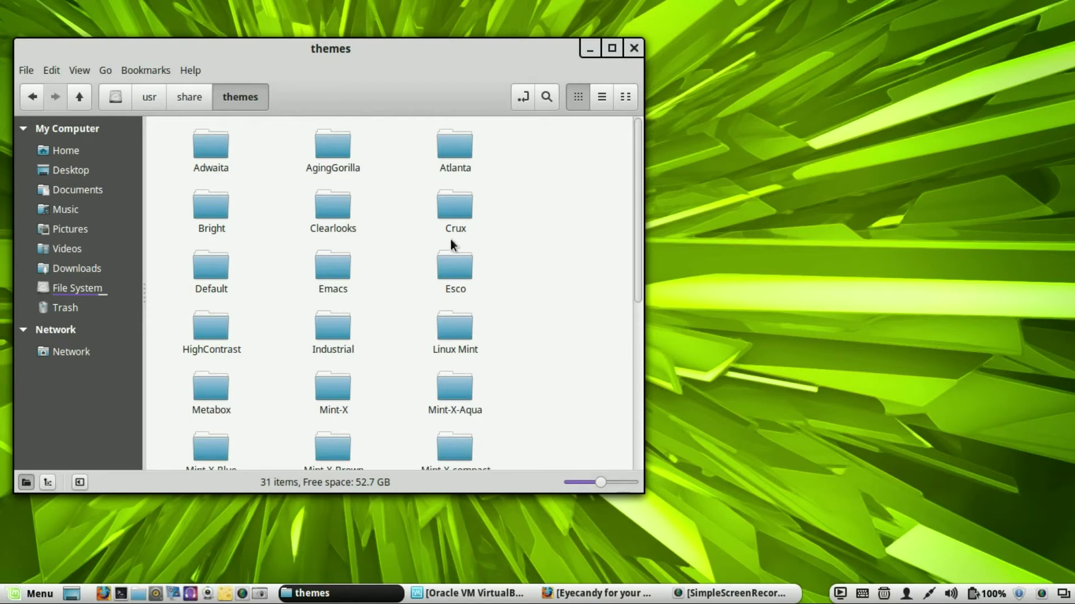
# Return to the share folder, open its themes folder as root by entering the account password, and reposition the new window.
pyautogui.click(195, 102)
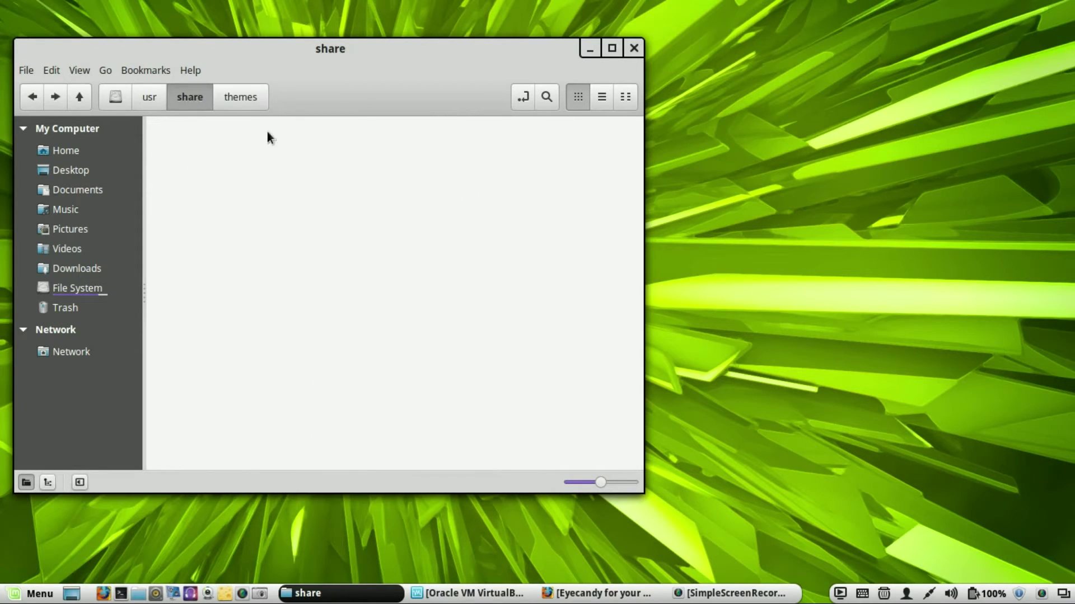
pyautogui.rightClick(451, 345)
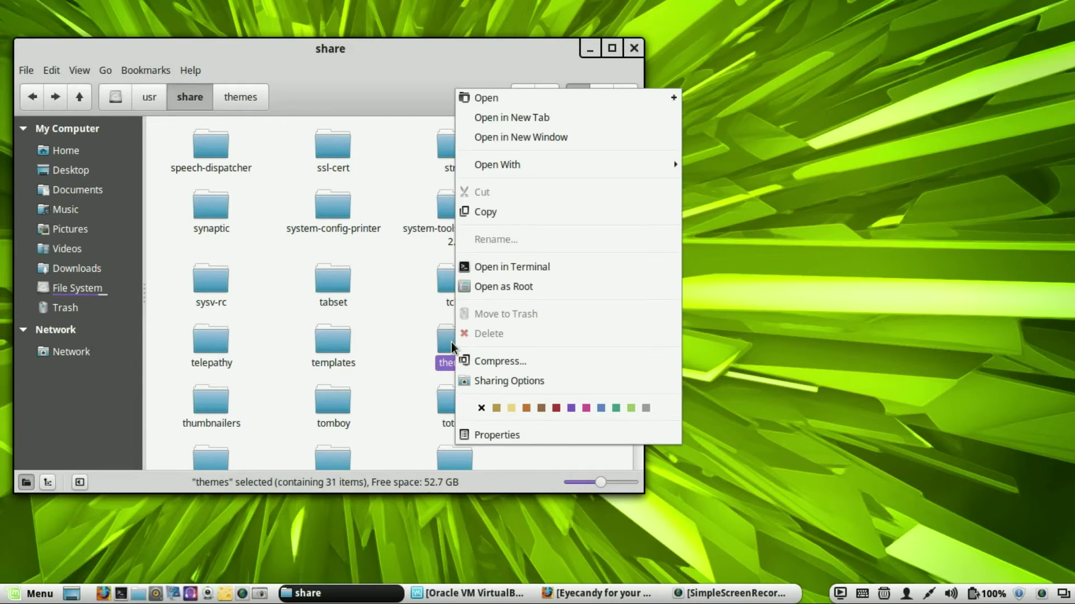
pyautogui.moveTo(541, 161)
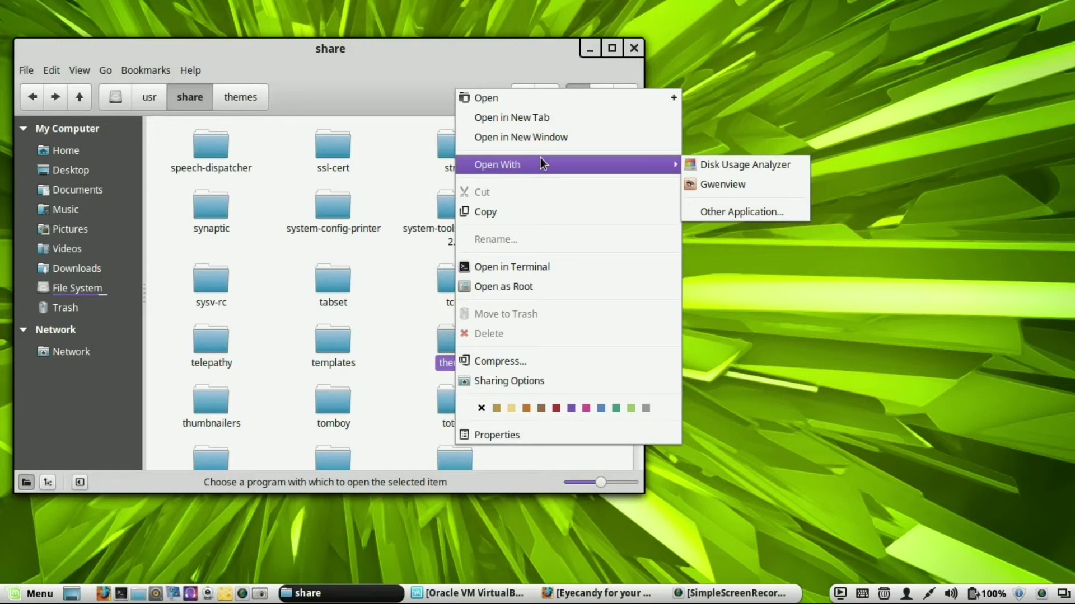
pyautogui.click(530, 289)
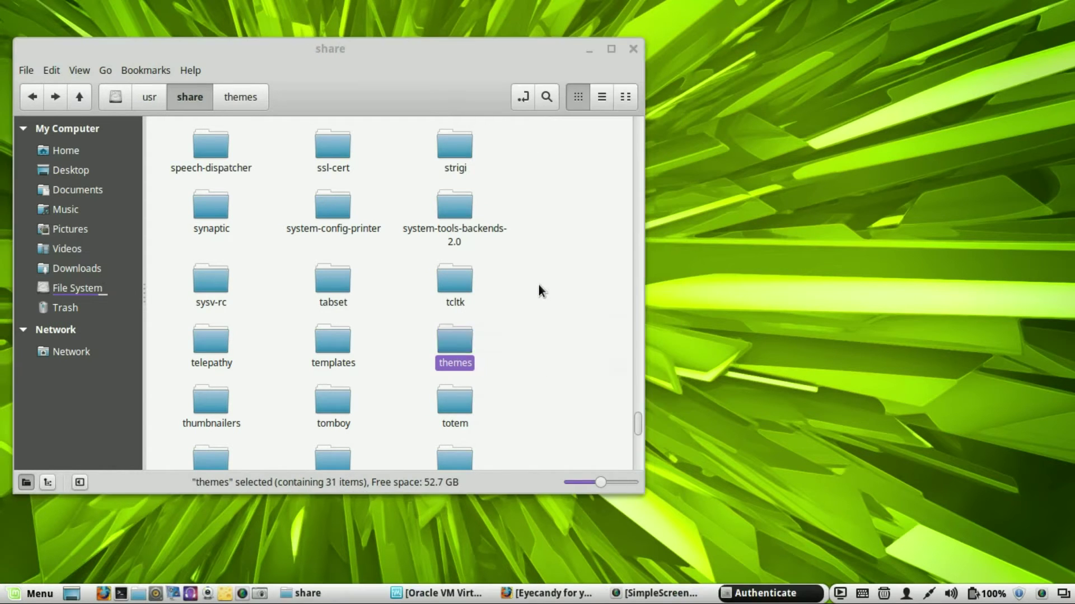
pyautogui.write('********')
pyautogui.press('Return')
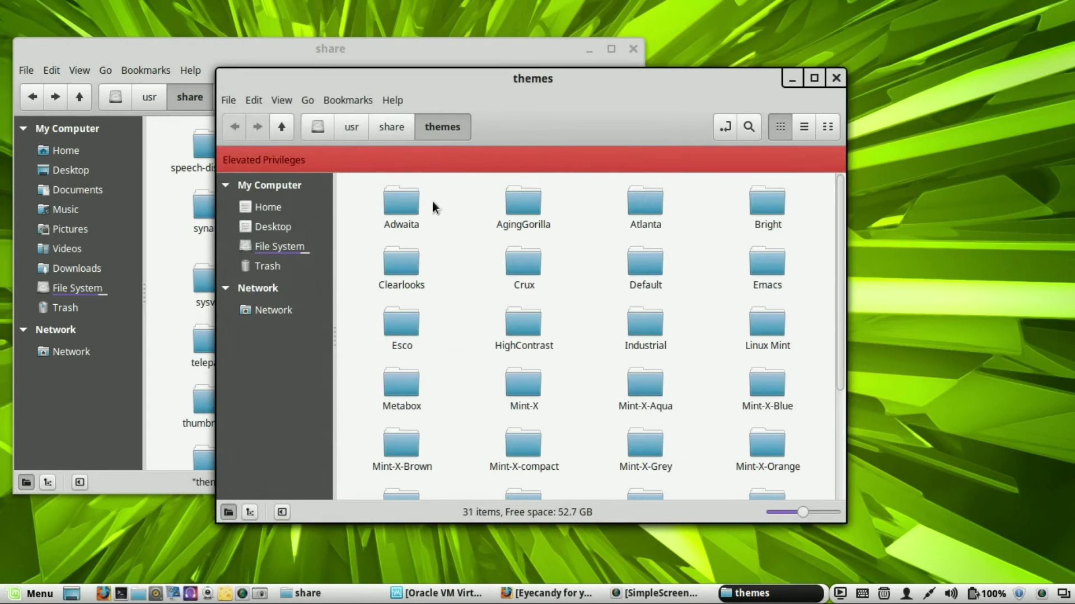
pyautogui.moveTo(531, 89); pyautogui.dragTo(407, 66)
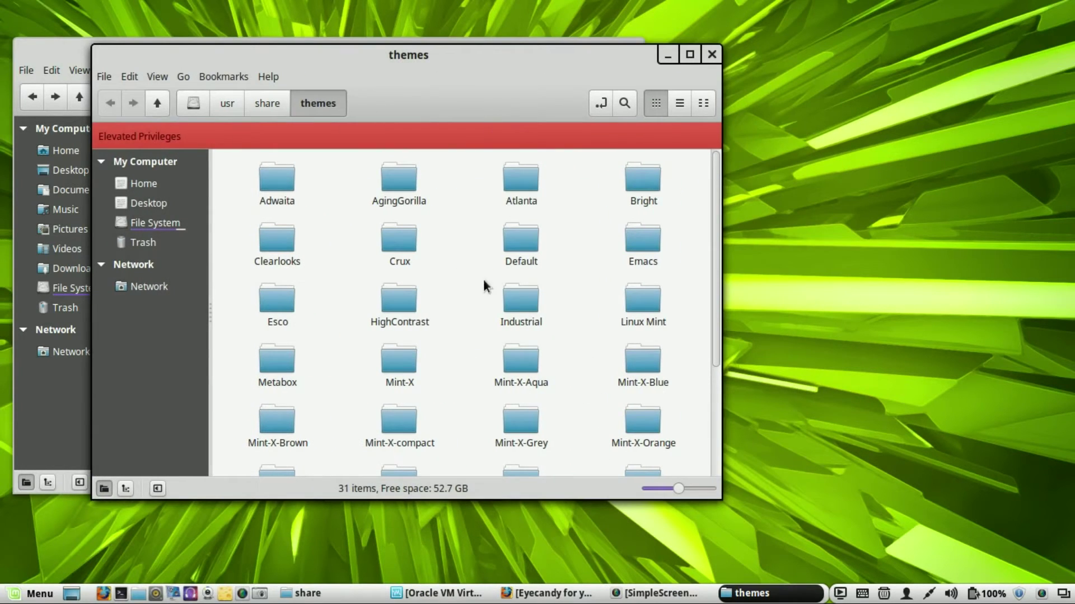
# Look through the system-wide theme folders in the elevated-privileges themes window from Adwaita to ThinIce, and close that window.
pyautogui.scroll(-3, 559, 273)
pyautogui.scroll(-1, 413, 308)
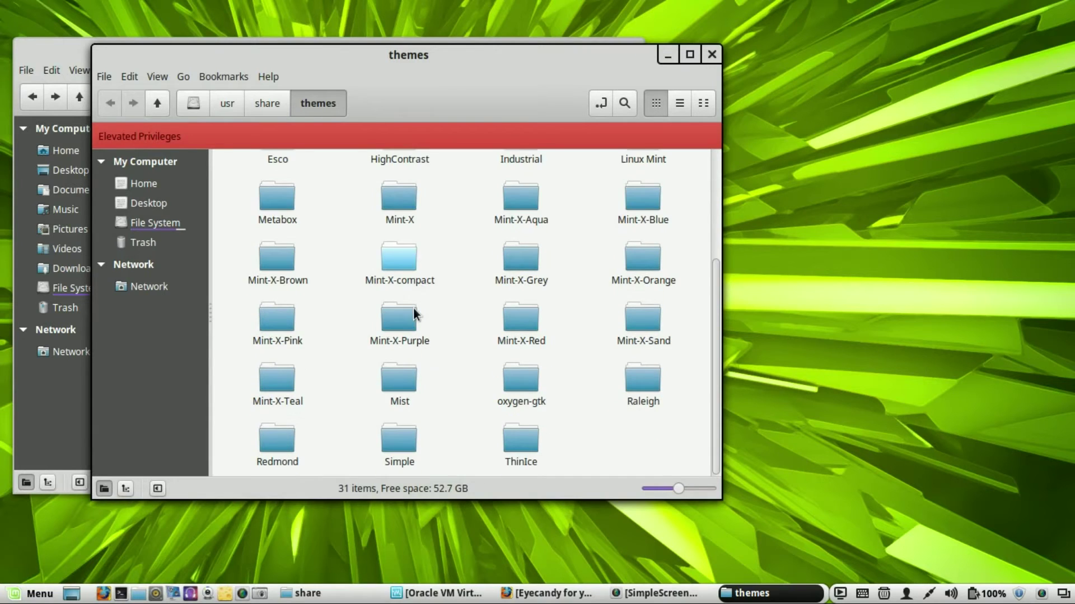
pyautogui.scroll(5, 391, 302)
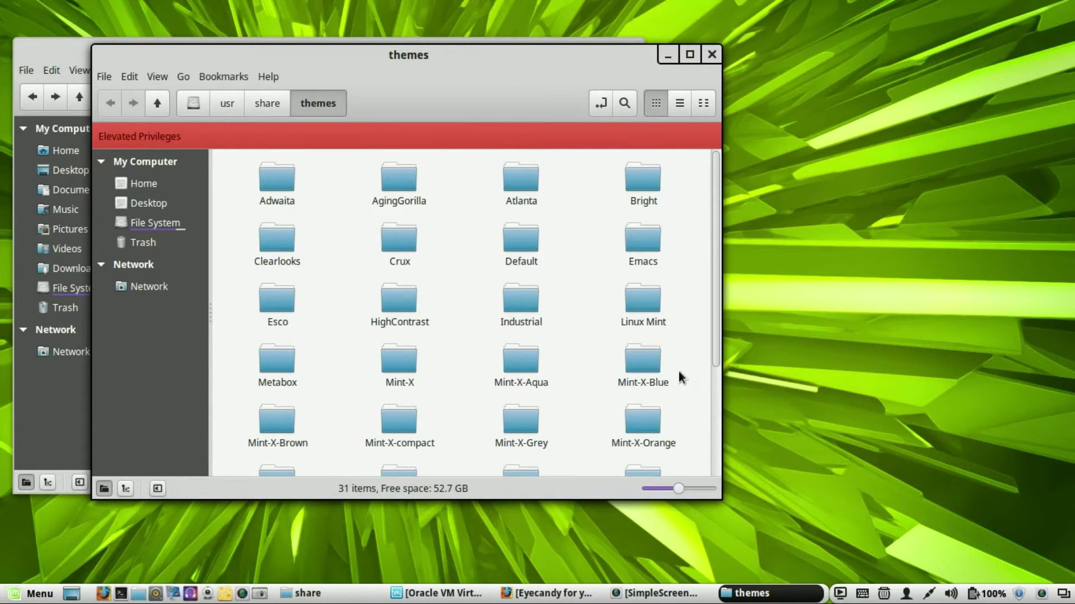
pyautogui.scroll(-3, 519, 316)
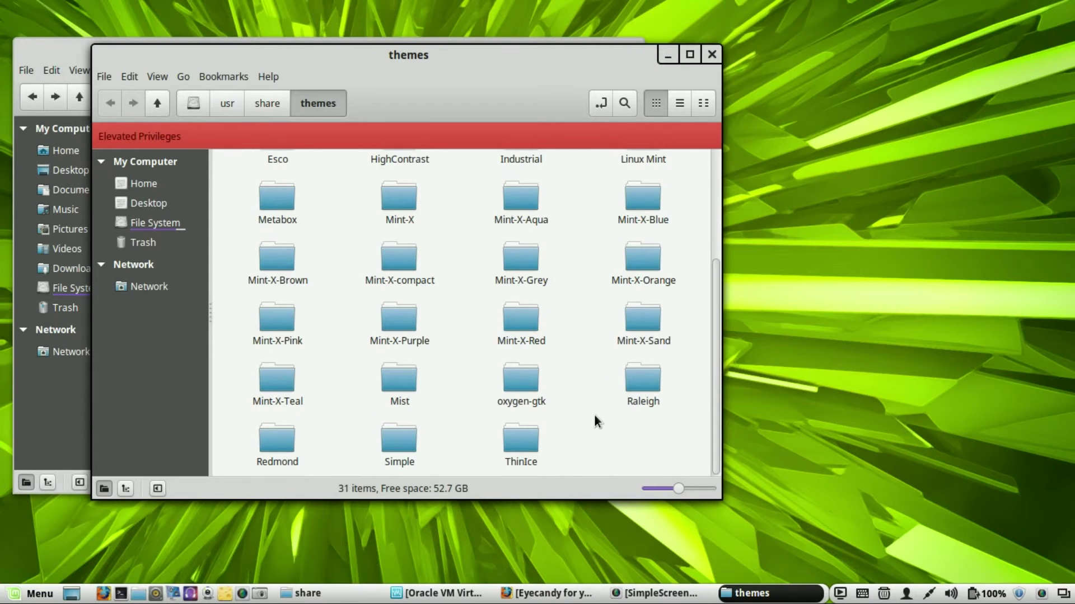
pyautogui.scroll(3, 594, 415)
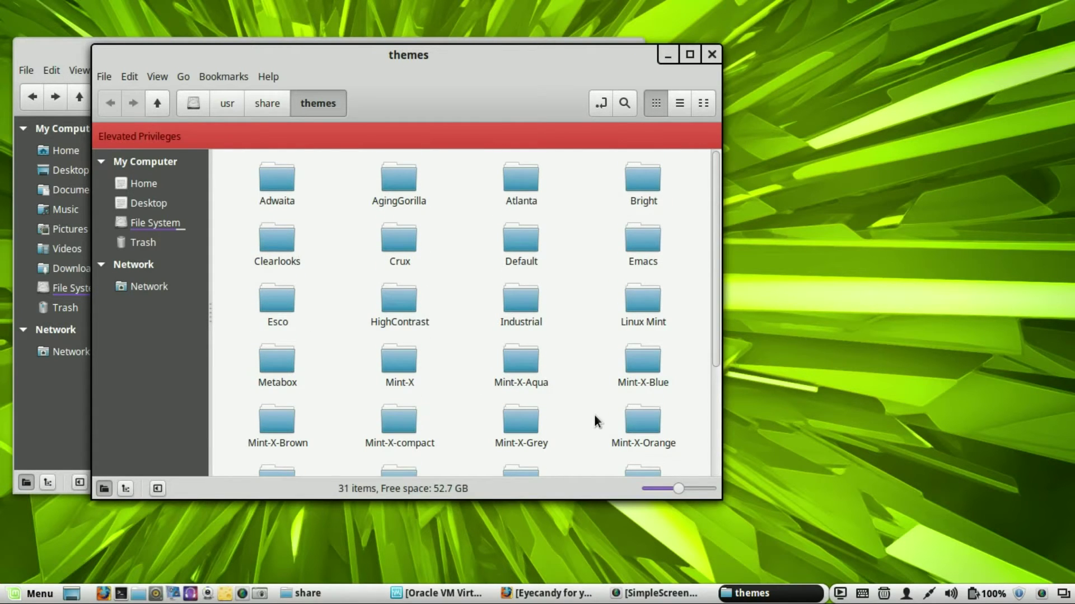
pyautogui.scroll(-3, 592, 414)
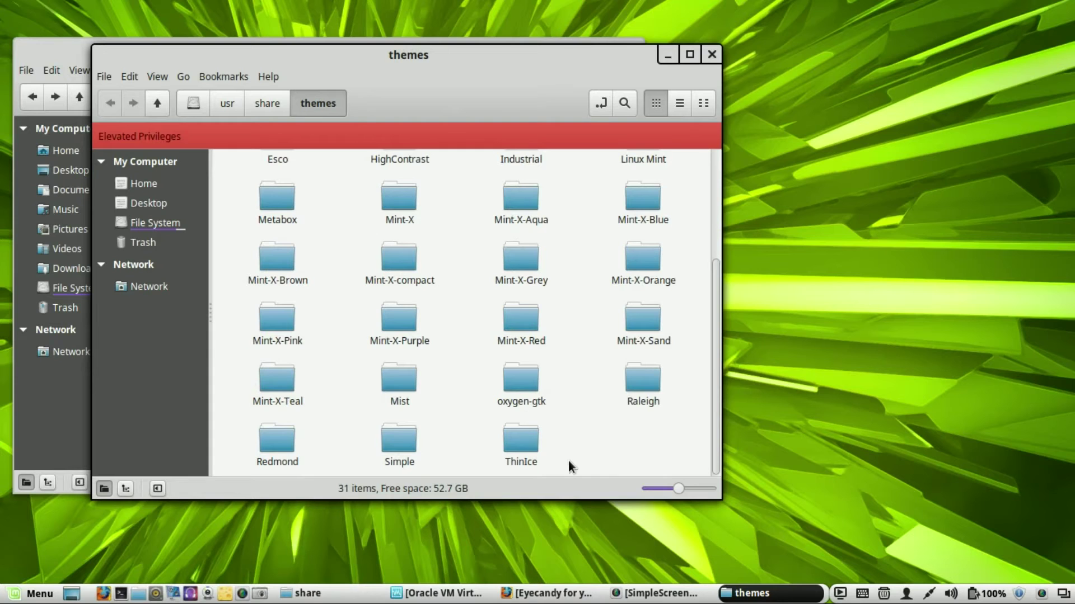
pyautogui.click(711, 54)
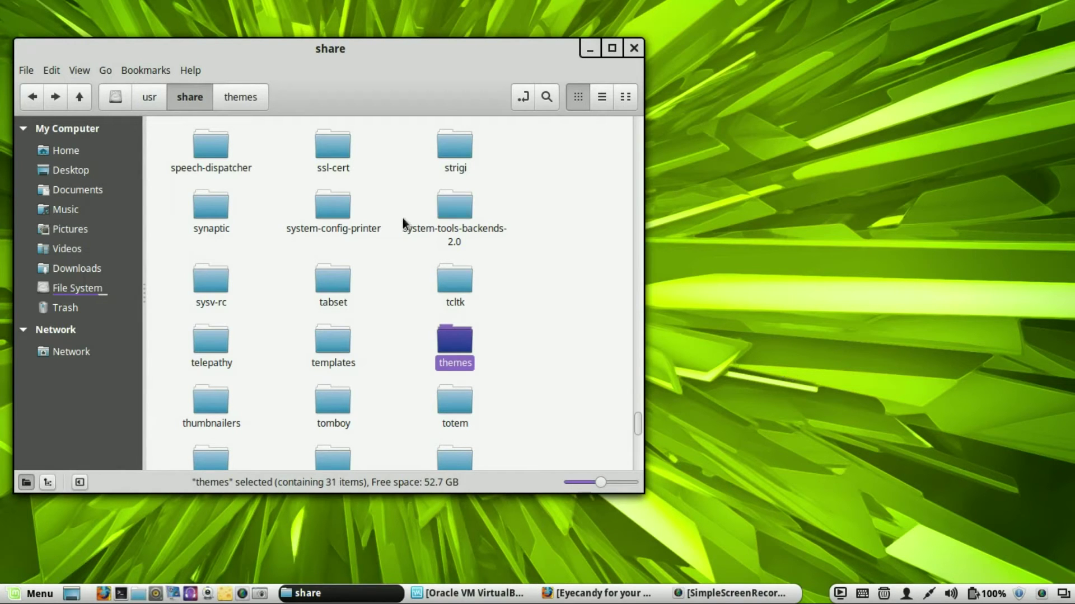
# Return to the Home folder, look over its hidden folders, and turn off the display of hidden files.
pyautogui.click(65, 151)
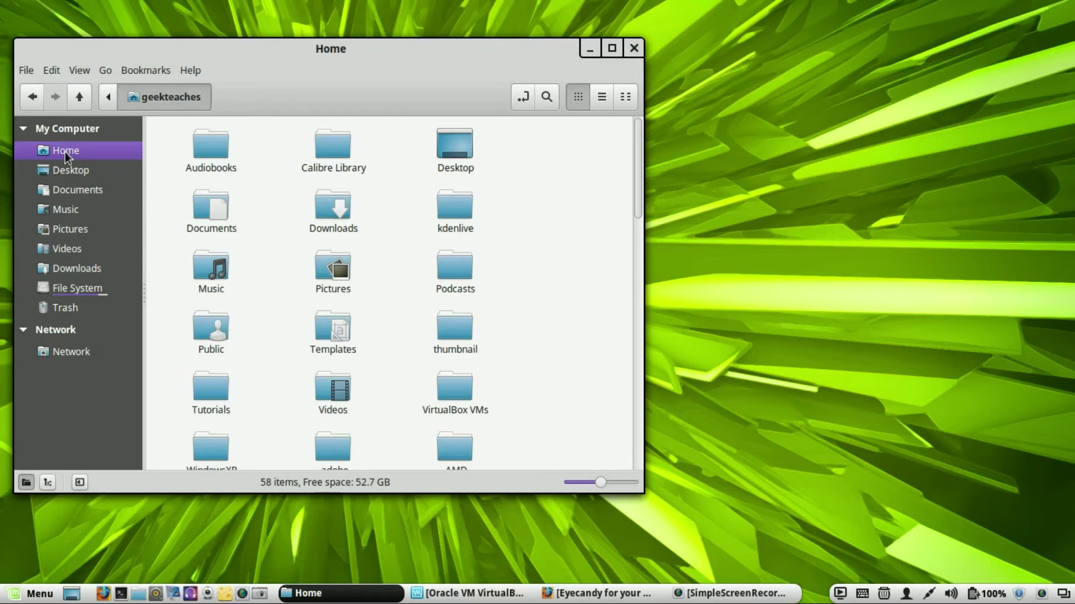
pyautogui.scroll(-5, 538, 330)
pyautogui.scroll(-5, 545, 333)
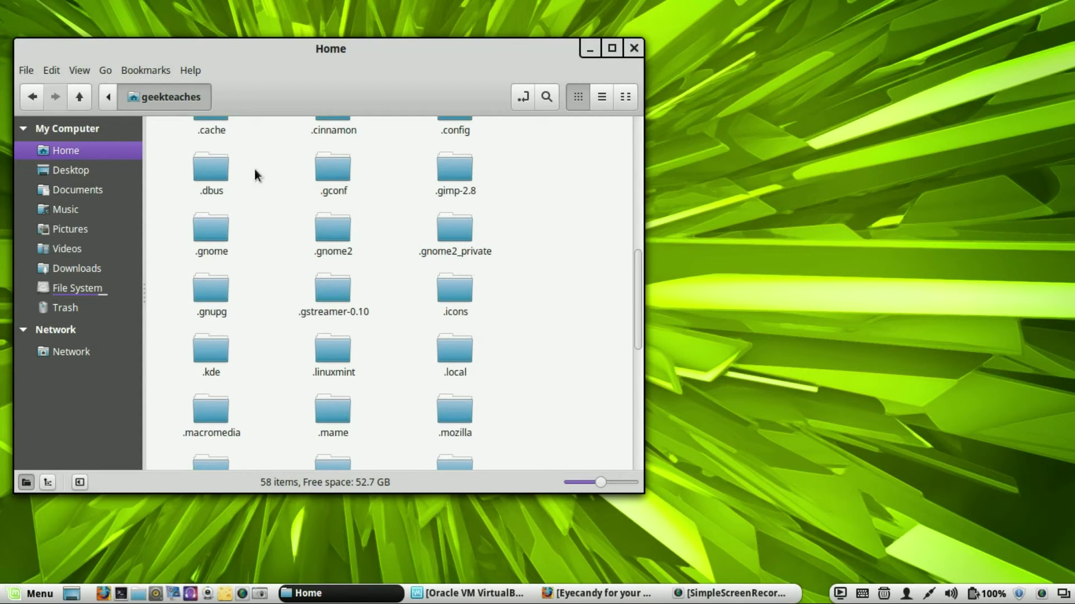
pyautogui.hotkey('ctrl', 'h')
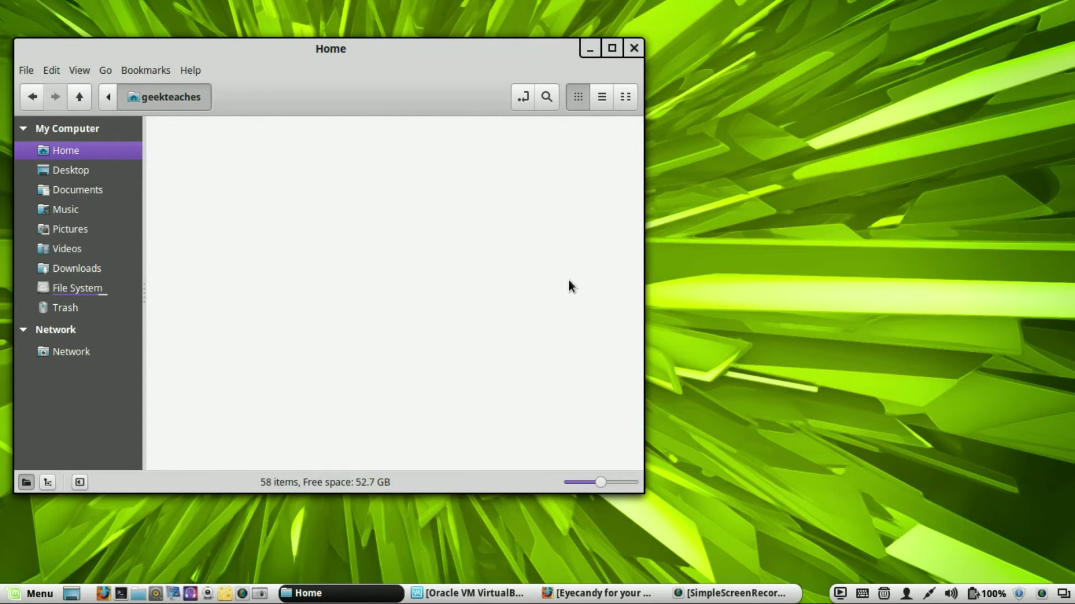
# Switch to Firefox, look through the latest items listed on gnome-look.org, and return to the beginning of the page.
pyautogui.click(596, 593)
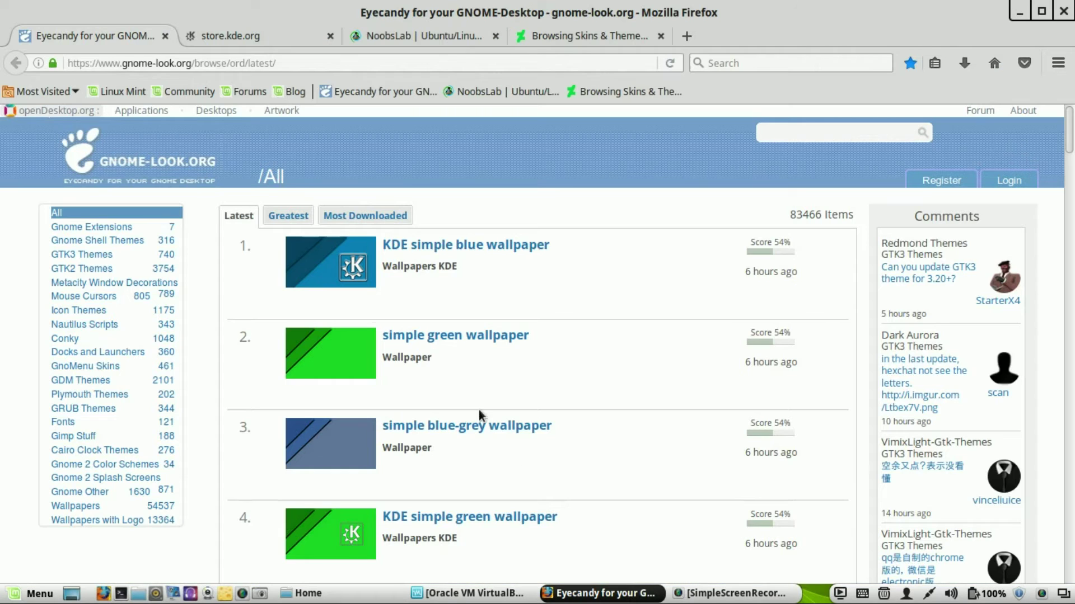
pyautogui.scroll(-3, 503, 285)
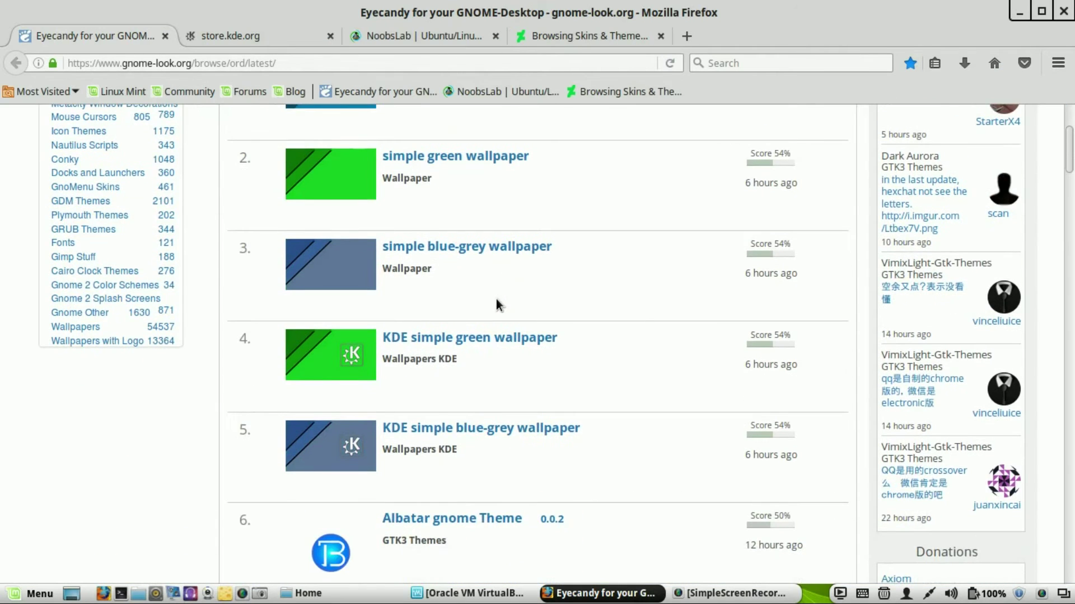
pyautogui.scroll(-3, 497, 299)
pyautogui.scroll(-3, 493, 303)
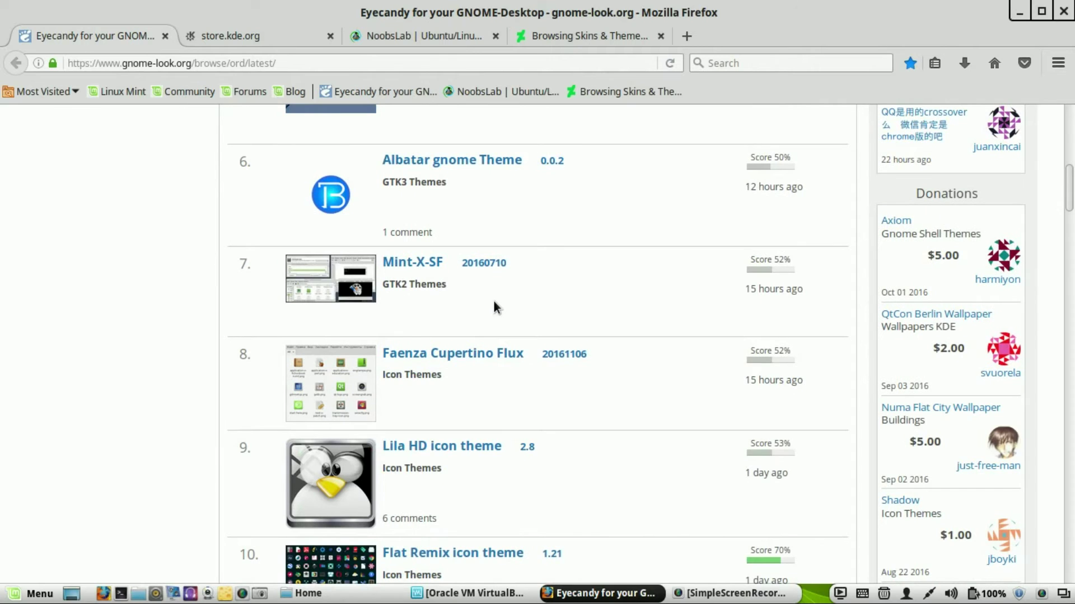
pyautogui.moveTo(1072, 246); pyautogui.dragTo(1066, 112)
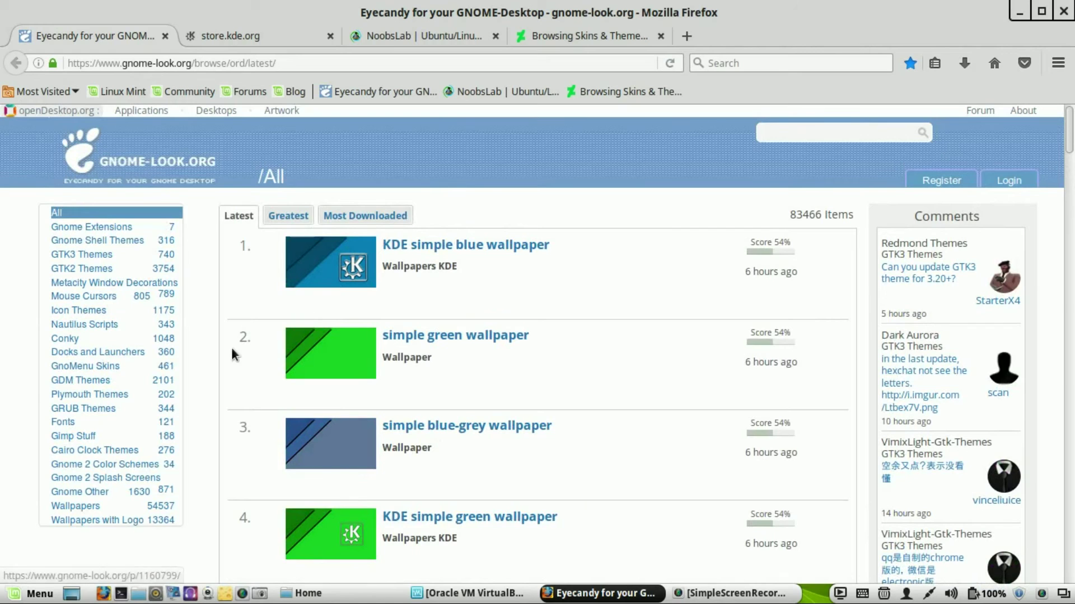
# Show the store.kde.org page, look over its categories and New and Updated section, and return to the page's beginning.
pyautogui.click(240, 38)
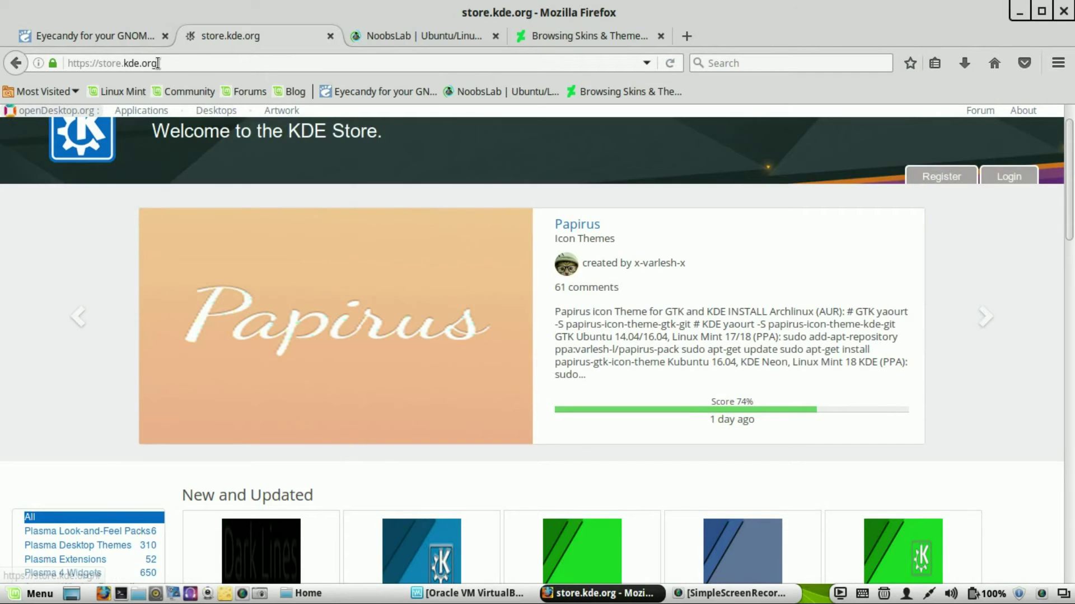
pyautogui.scroll(-5, 311, 291)
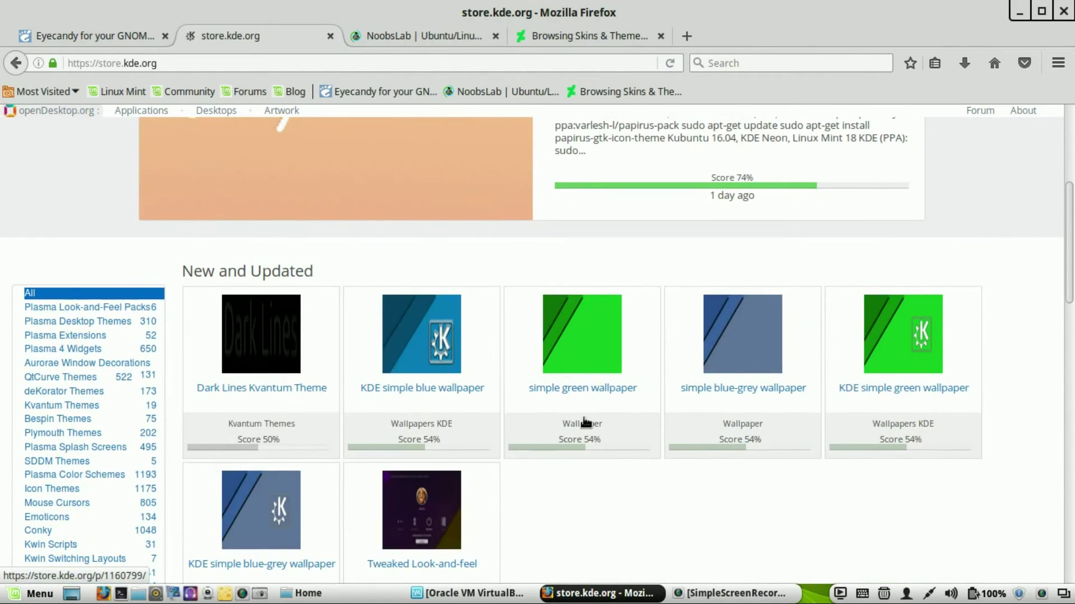
pyautogui.scroll(-4, 506, 424)
pyautogui.scroll(5, 559, 398)
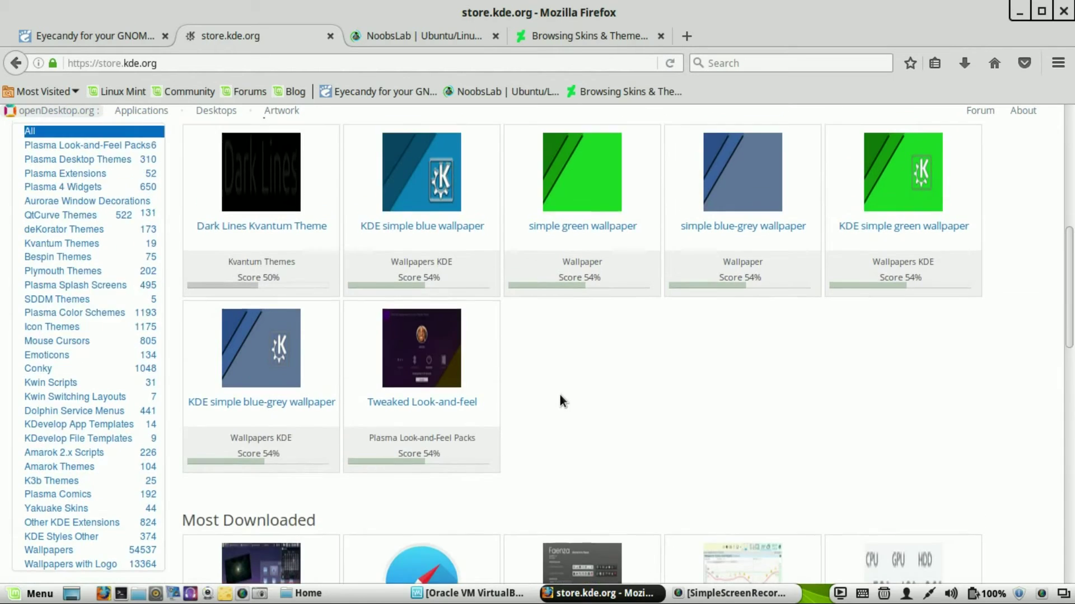
pyautogui.scroll(4, 558, 396)
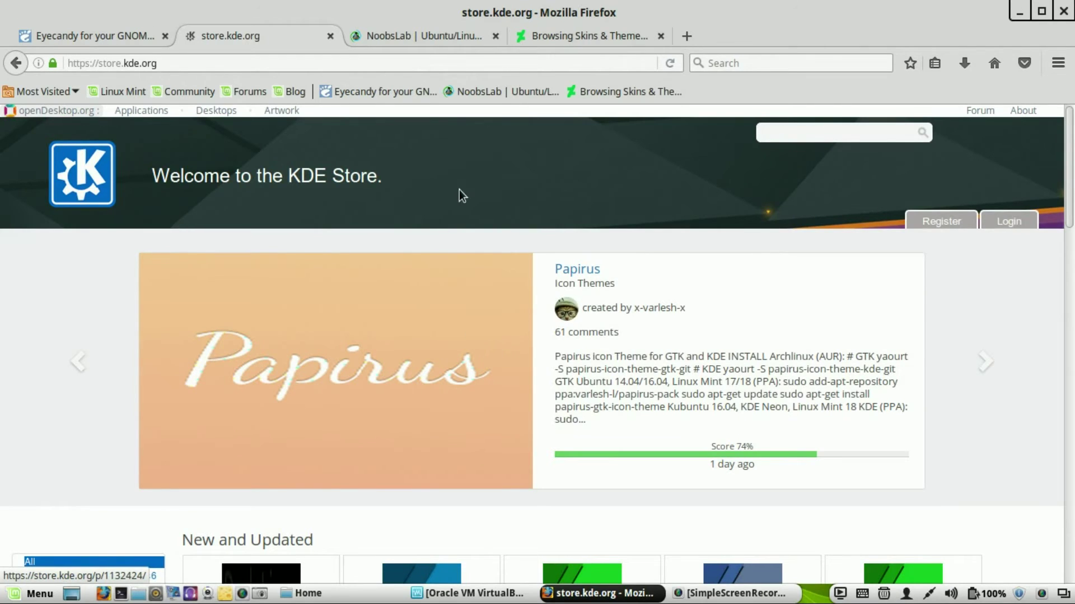
# Show the NoobsLab site, try to open the Flatabulous theme article, and look over the homepage.
pyautogui.click(407, 35)
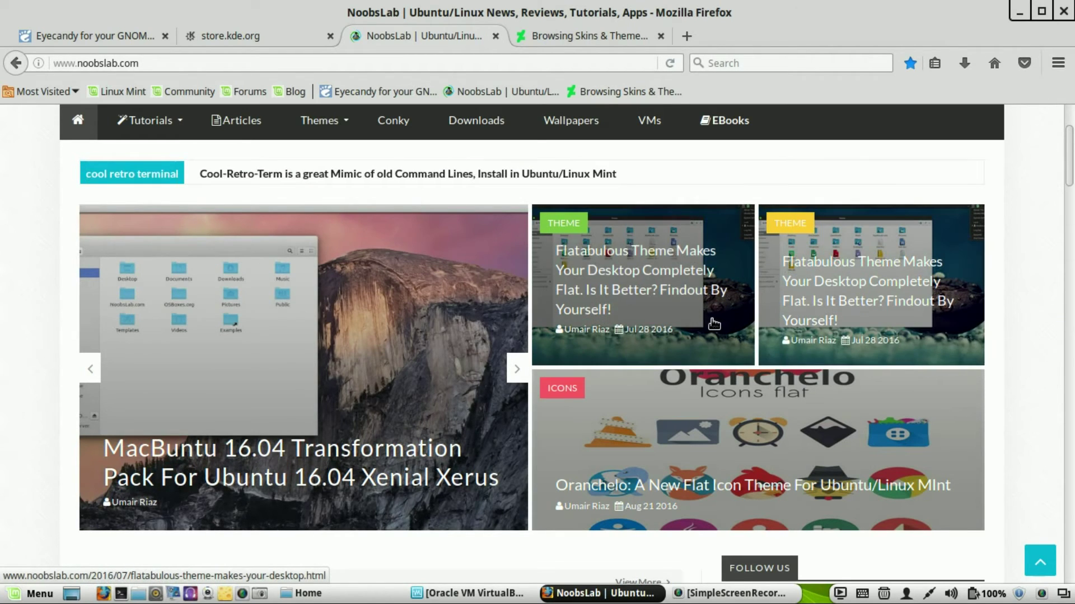
pyautogui.click(712, 320)
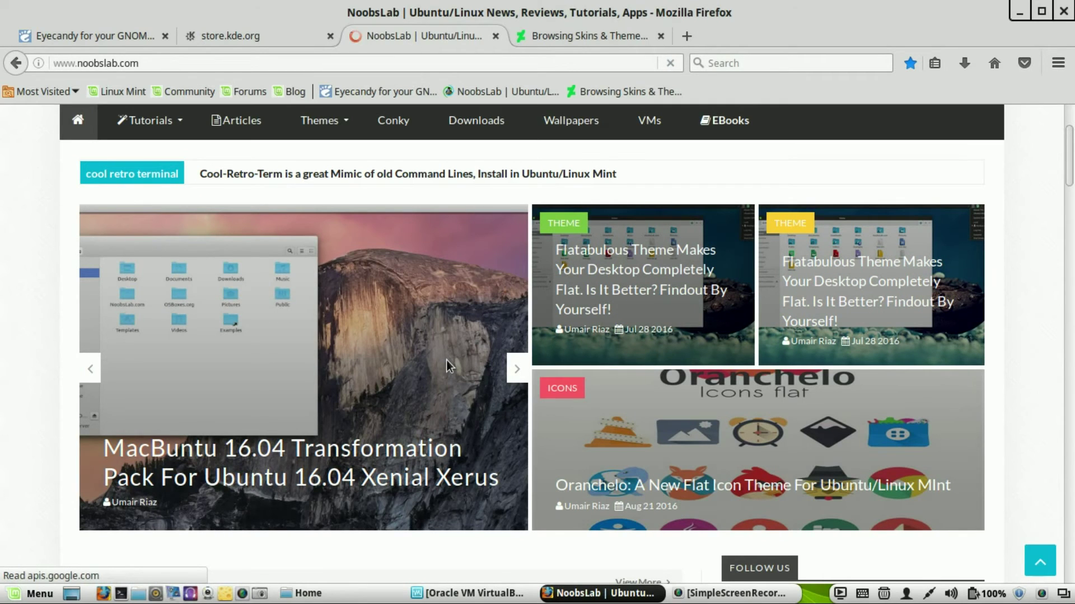
pyautogui.scroll(-5, 449, 358)
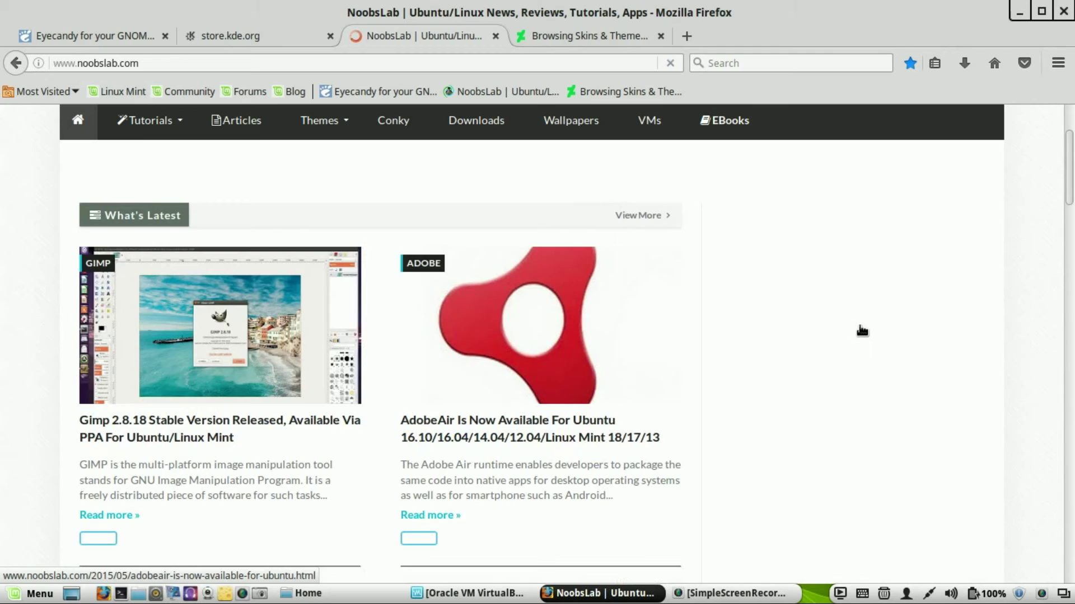
pyautogui.scroll(2, 817, 338)
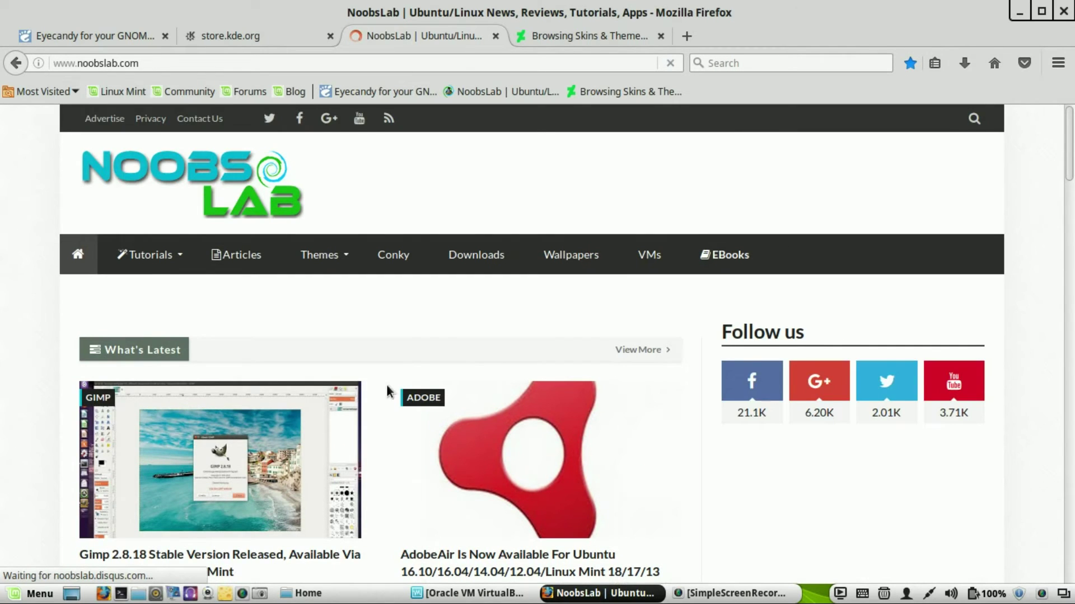
# Look through the What's Latest articles on the NoobsLab homepage and return to the featured themes and icons.
pyautogui.scroll(-2, 696, 406)
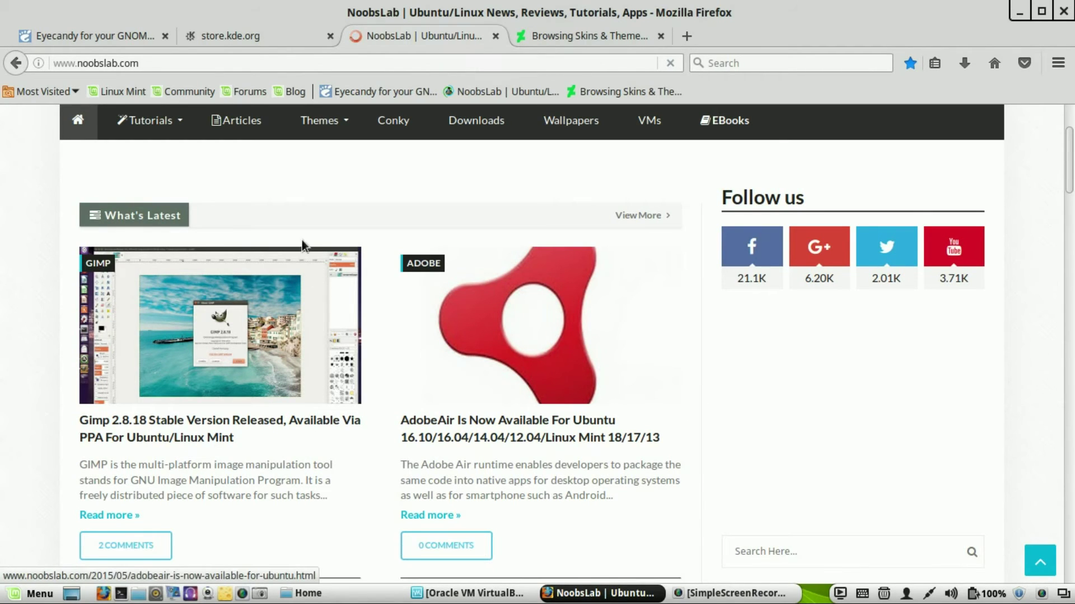
pyautogui.scroll(-3, 582, 249)
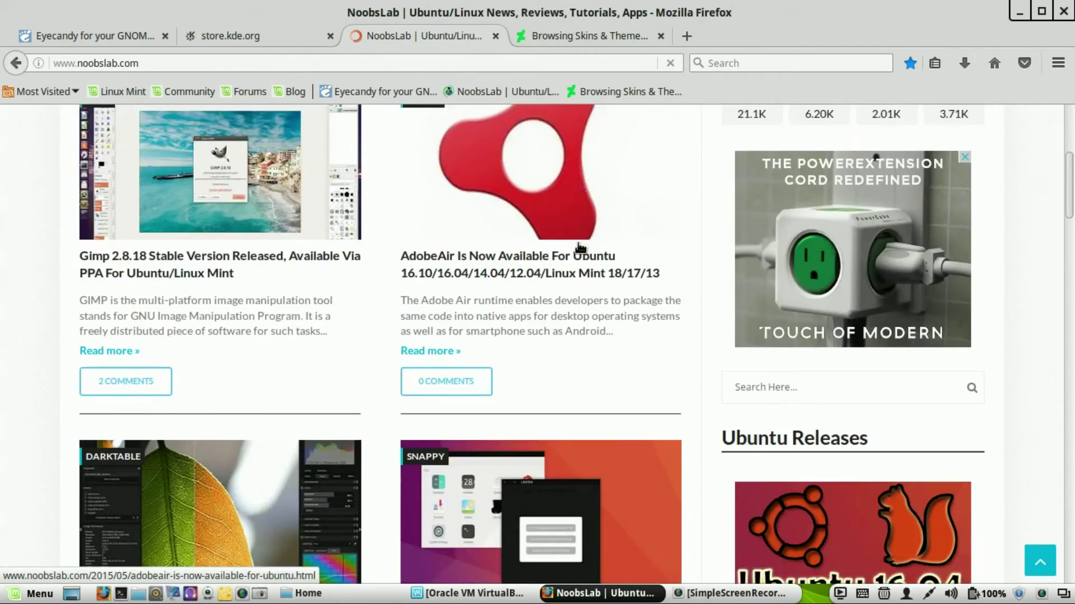
pyautogui.scroll(-5, 578, 247)
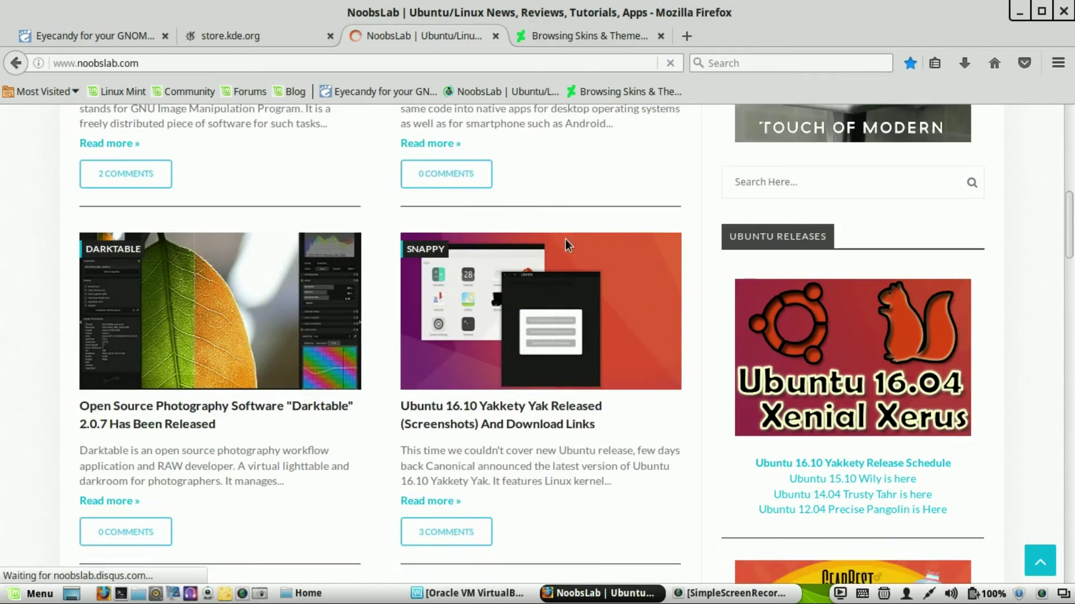
pyautogui.scroll(-1, 562, 239)
pyautogui.scroll(3, 562, 238)
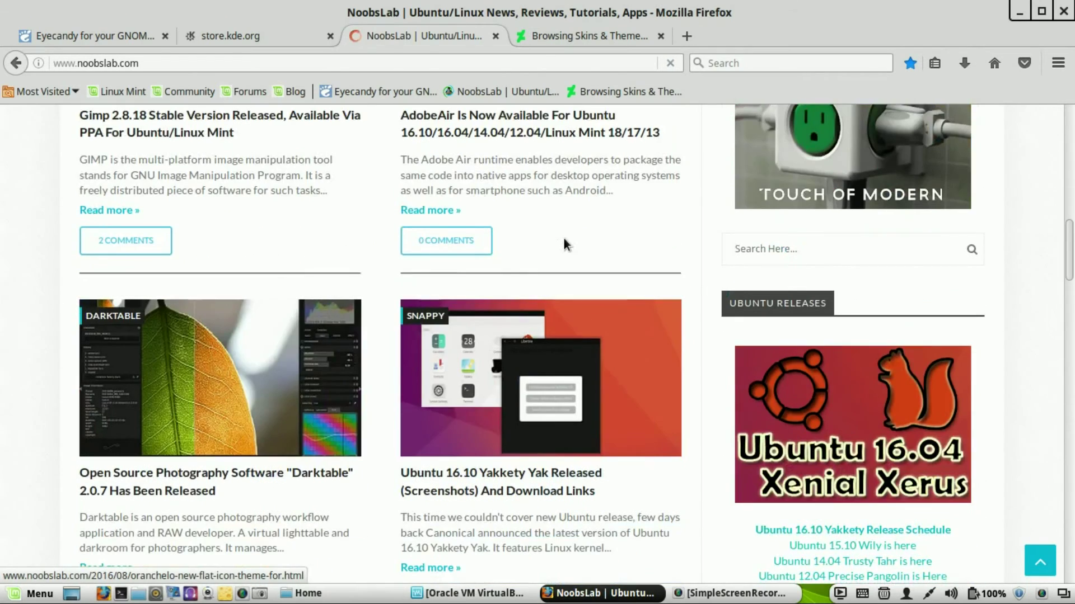
pyautogui.scroll(-7, 274, 431)
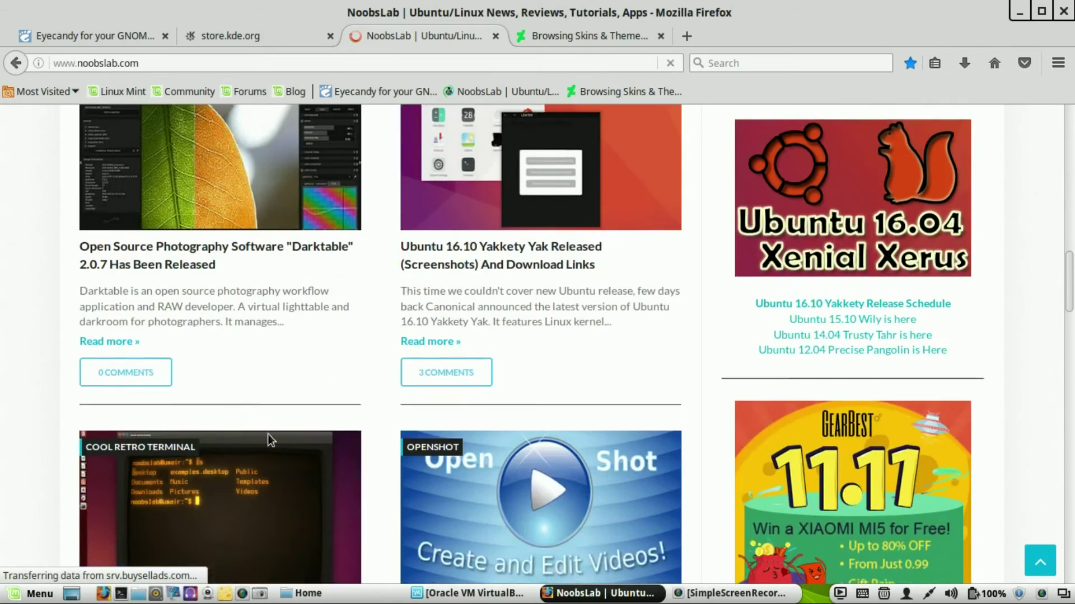
pyautogui.scroll(-3, 274, 431)
pyautogui.scroll(15, 264, 416)
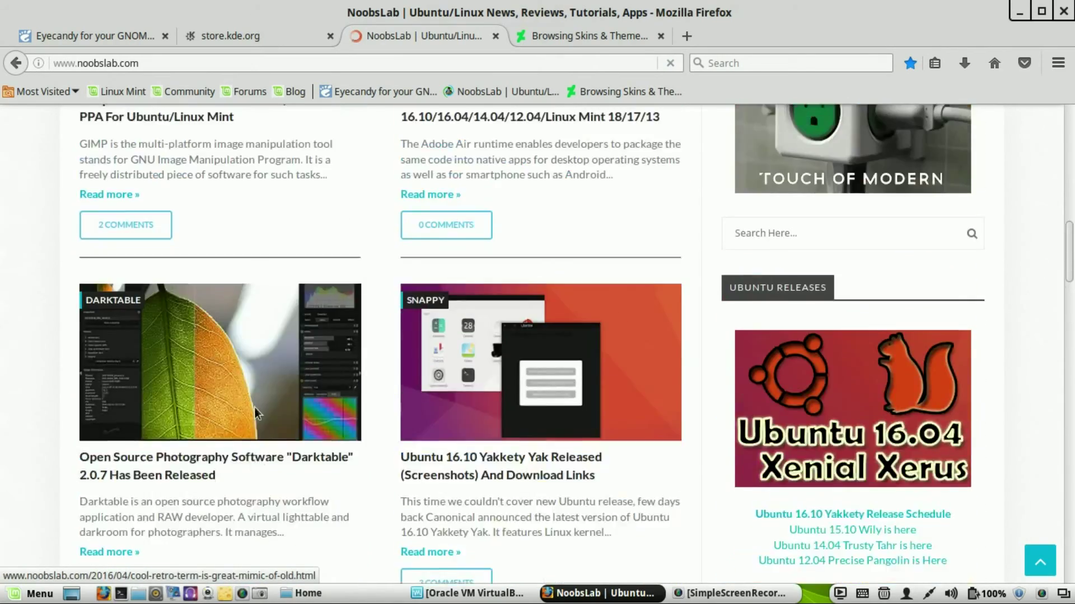
pyautogui.scroll(8, 258, 408)
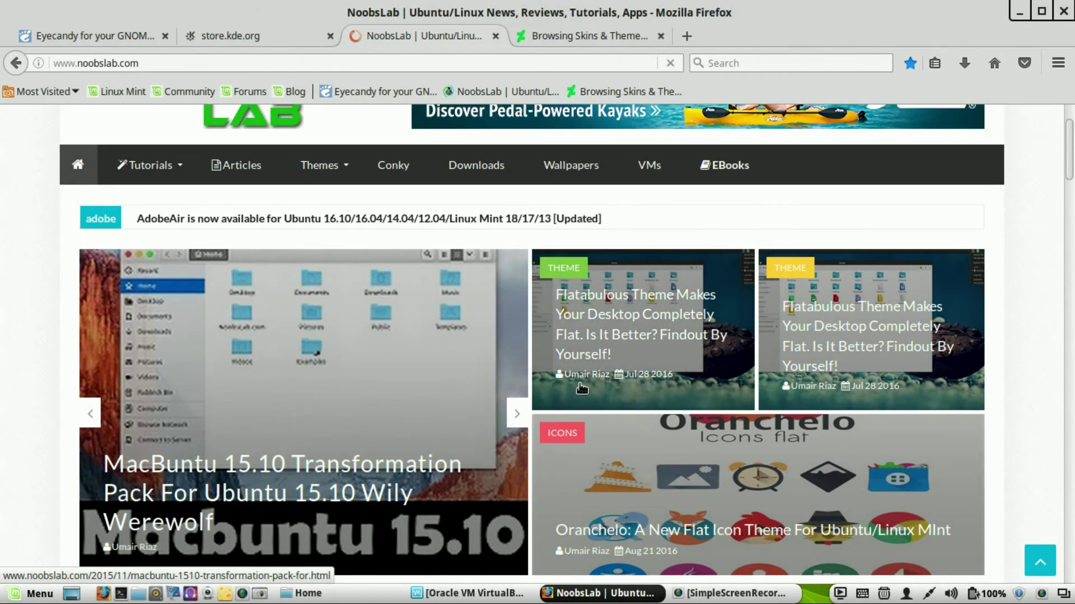
# Show DeviantArt's Skins & Themes page, examine its customization categories and artwork, and return to the page's beginning.
pyautogui.click(551, 36)
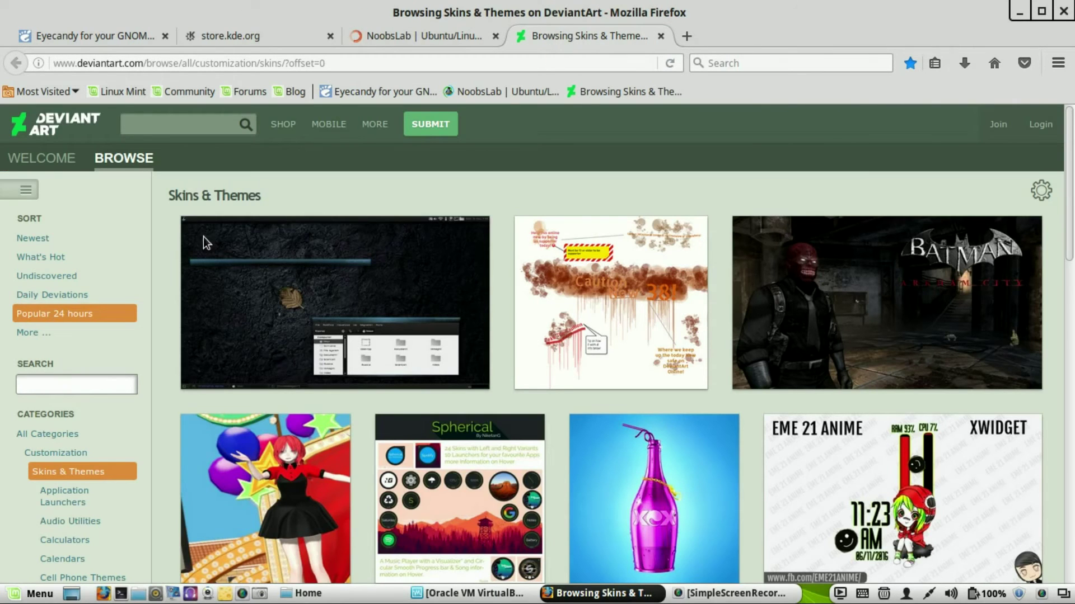
pyautogui.scroll(-4, 492, 308)
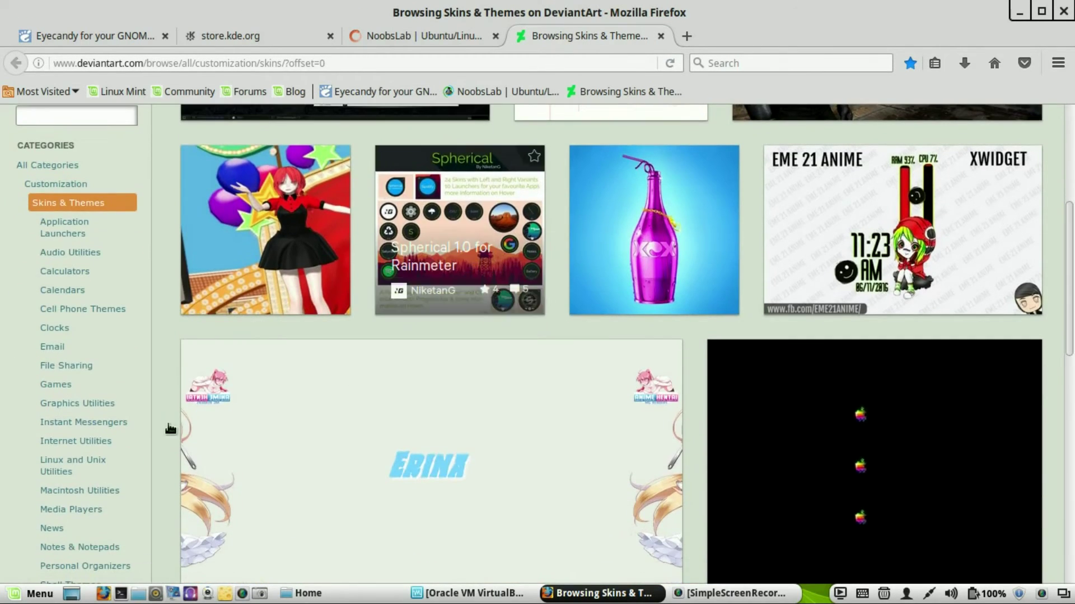
pyautogui.scroll(-3, 559, 310)
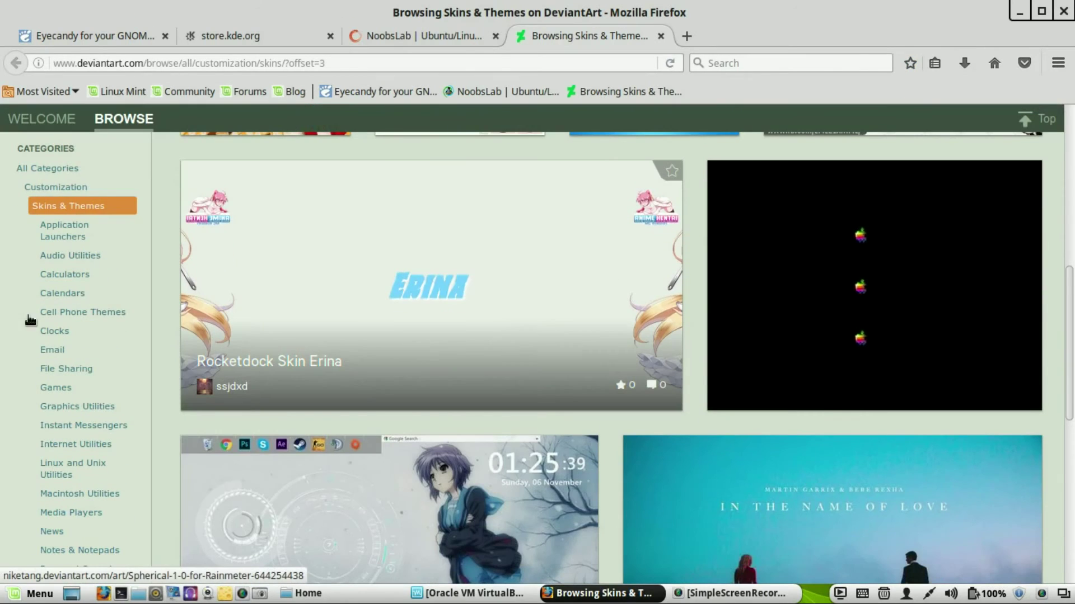
pyautogui.scroll(-2, 109, 347)
pyautogui.scroll(-4, 84, 436)
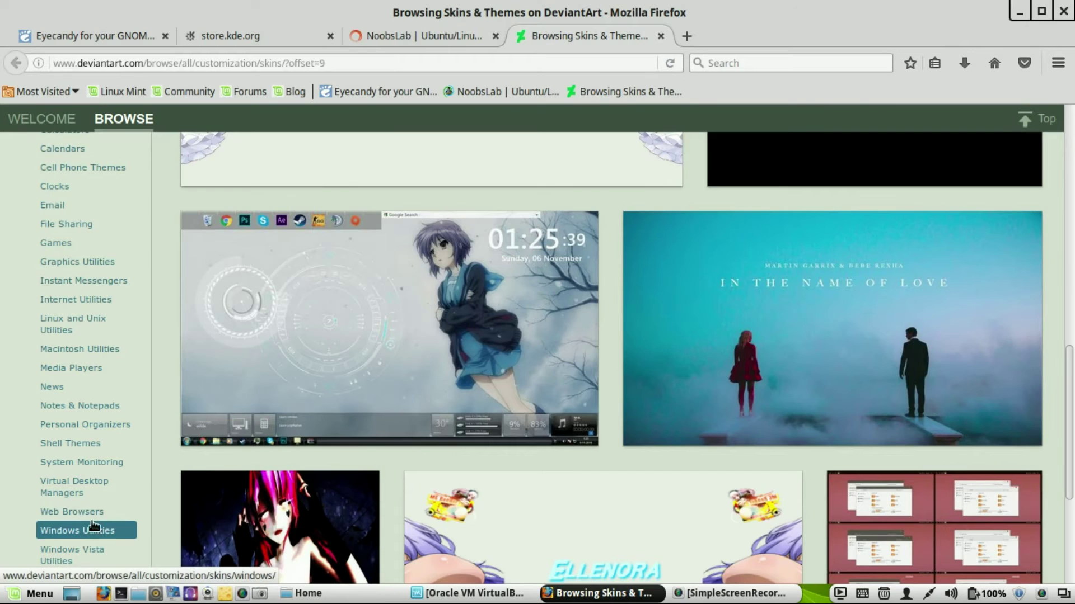
pyautogui.scroll(6, 498, 366)
pyautogui.scroll(6, 498, 367)
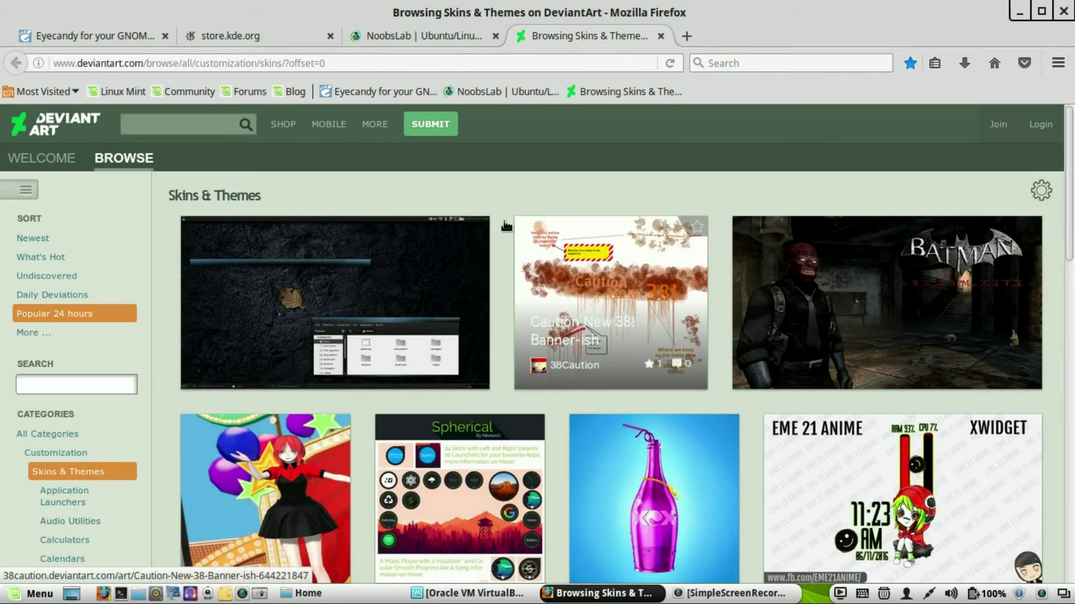
# Revisit the NoobsLab page and return to the gnome-look.org listing.
pyautogui.click(446, 39)
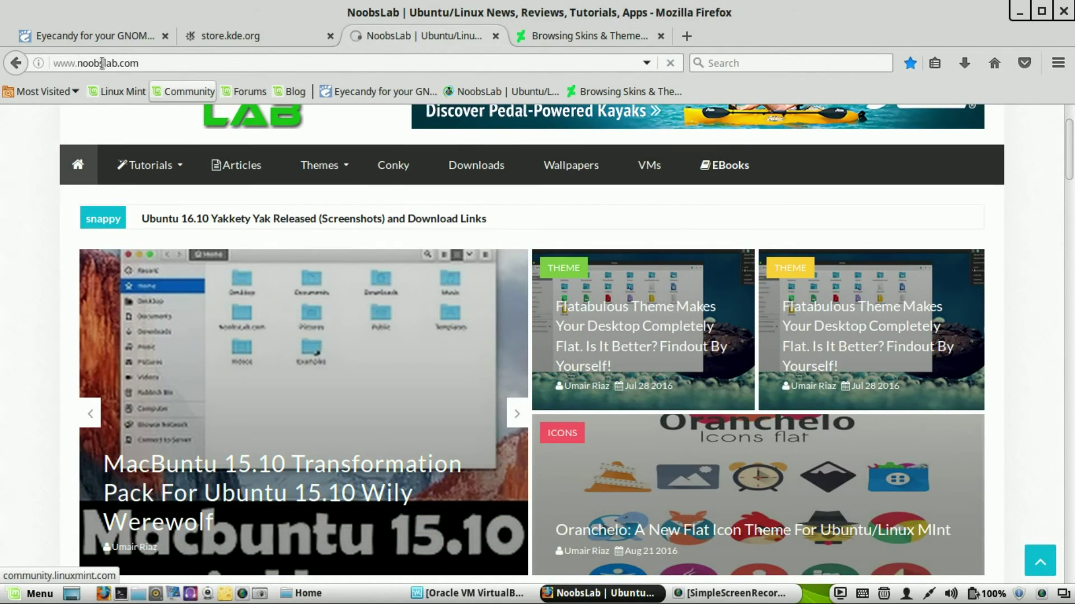
pyautogui.click(76, 38)
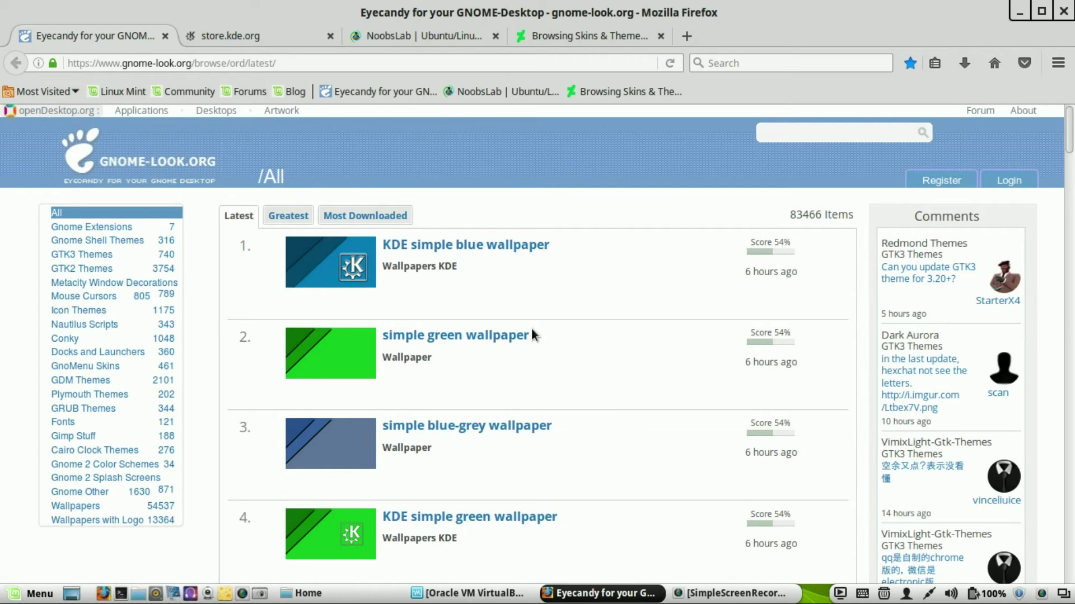
# Revisit the NoobsLab page, quit the browser, and minimize the Home folder window to clear the desktop.
pyautogui.click(414, 33)
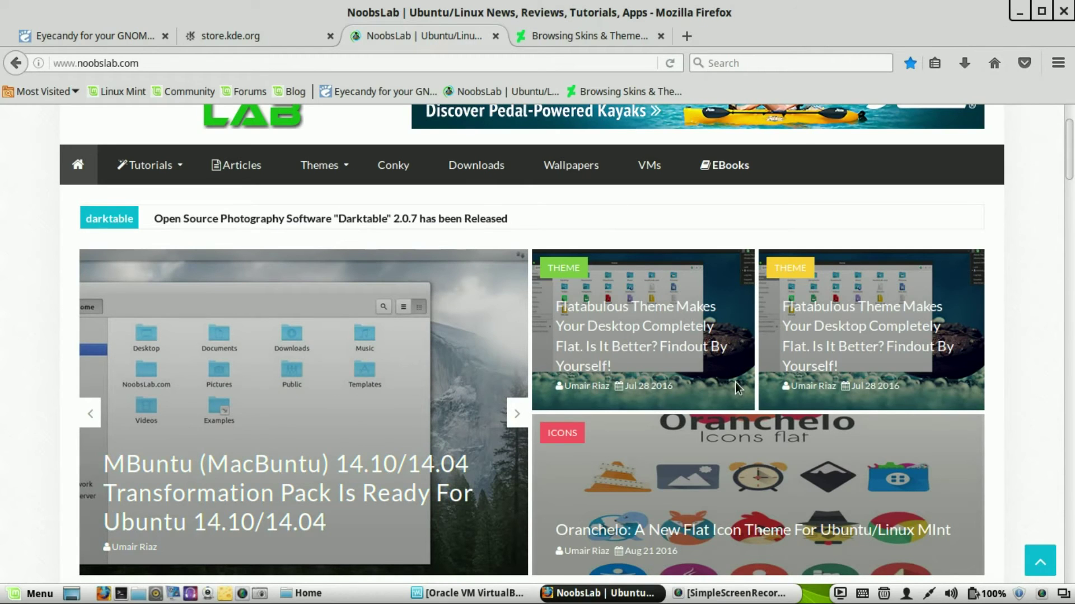
pyautogui.hotkey('ctrl', 'q')
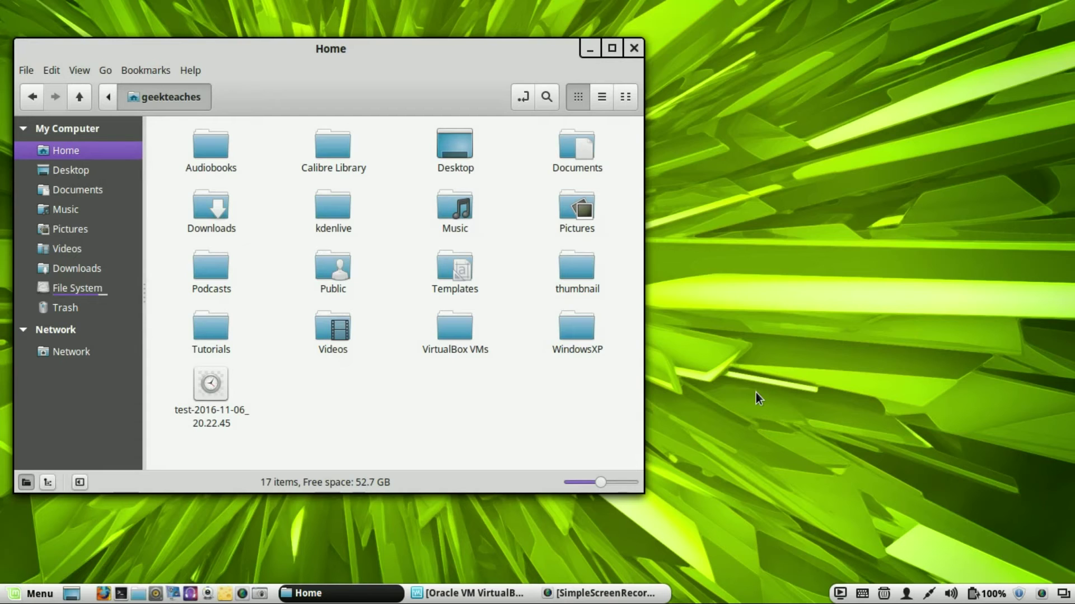
pyautogui.click(591, 47)
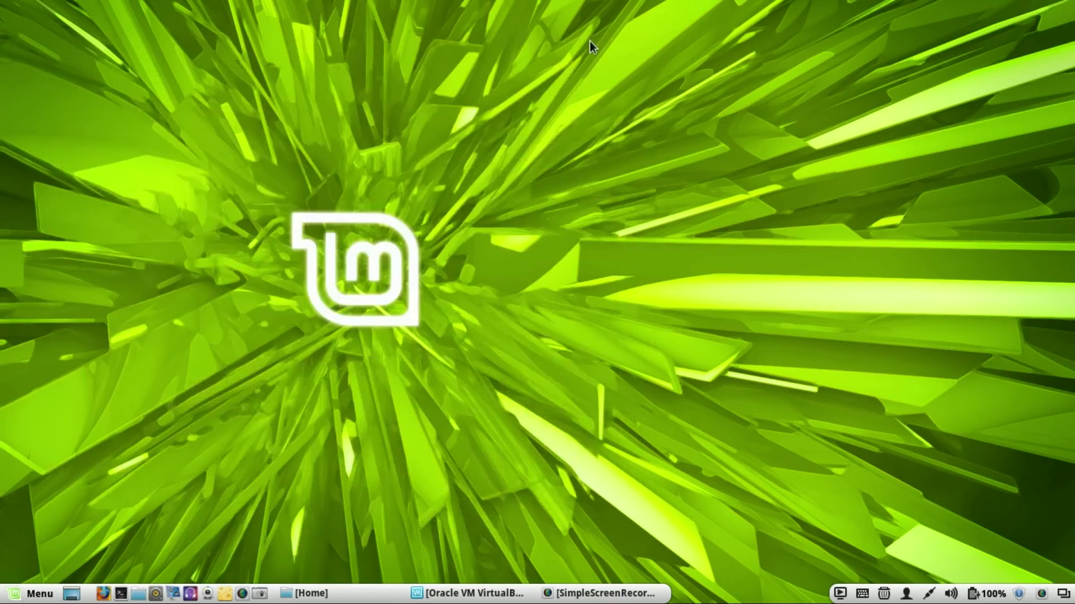
# Launch Software Manager from the Administration applications and authenticate with the administrator password.
pyautogui.click(44, 596)
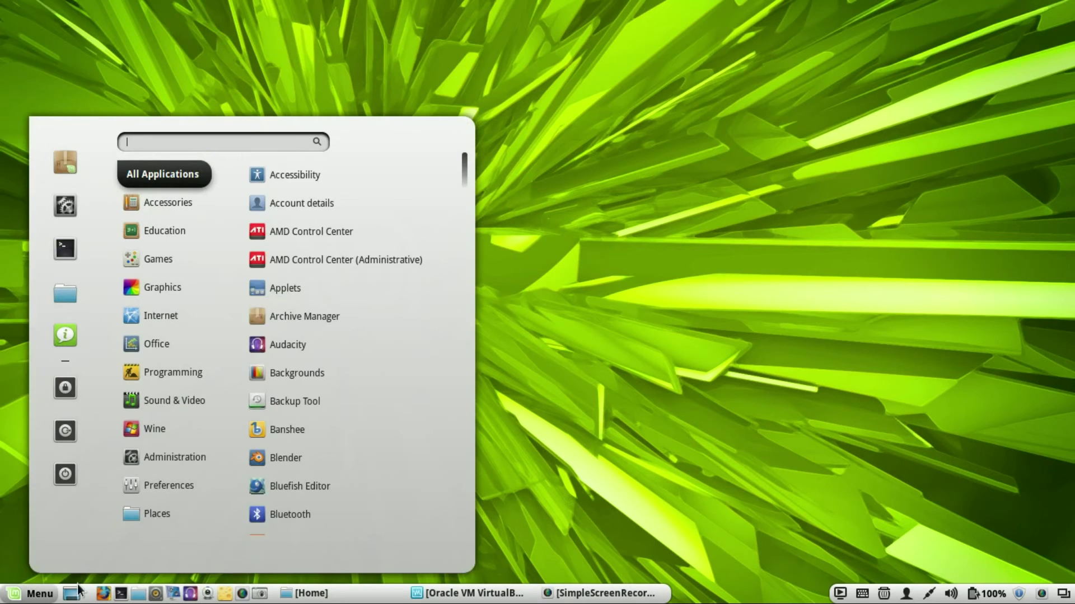
pyautogui.moveTo(182, 459)
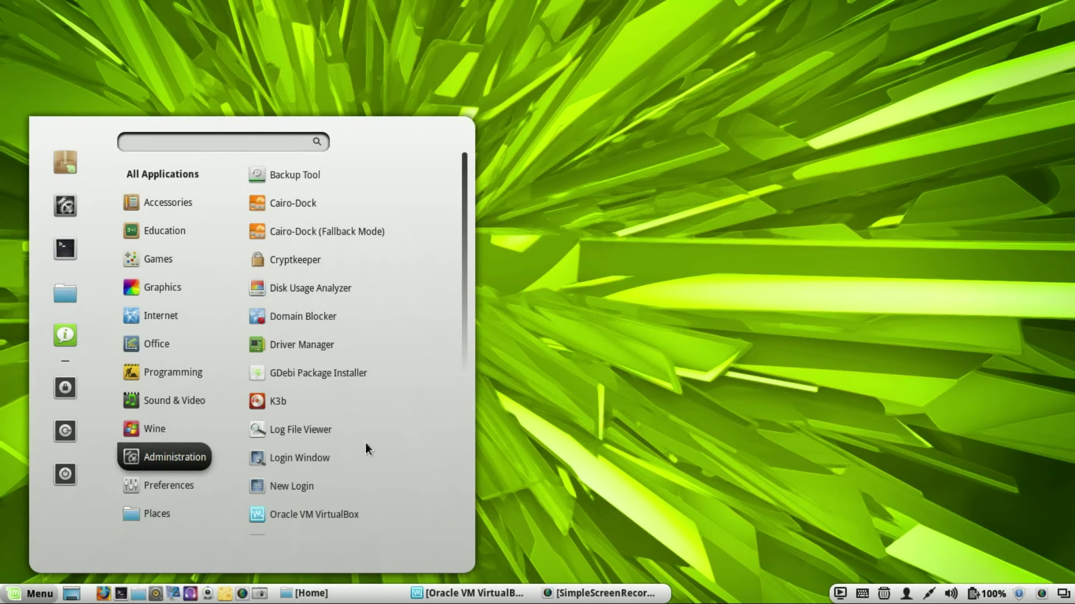
pyautogui.scroll(-5, 365, 443)
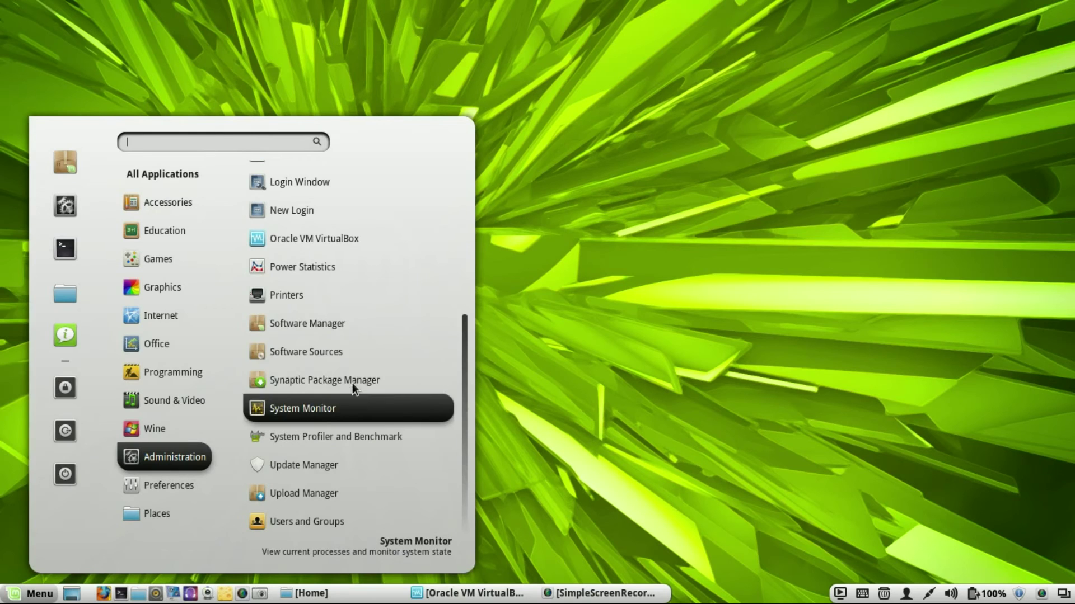
pyautogui.click(347, 324)
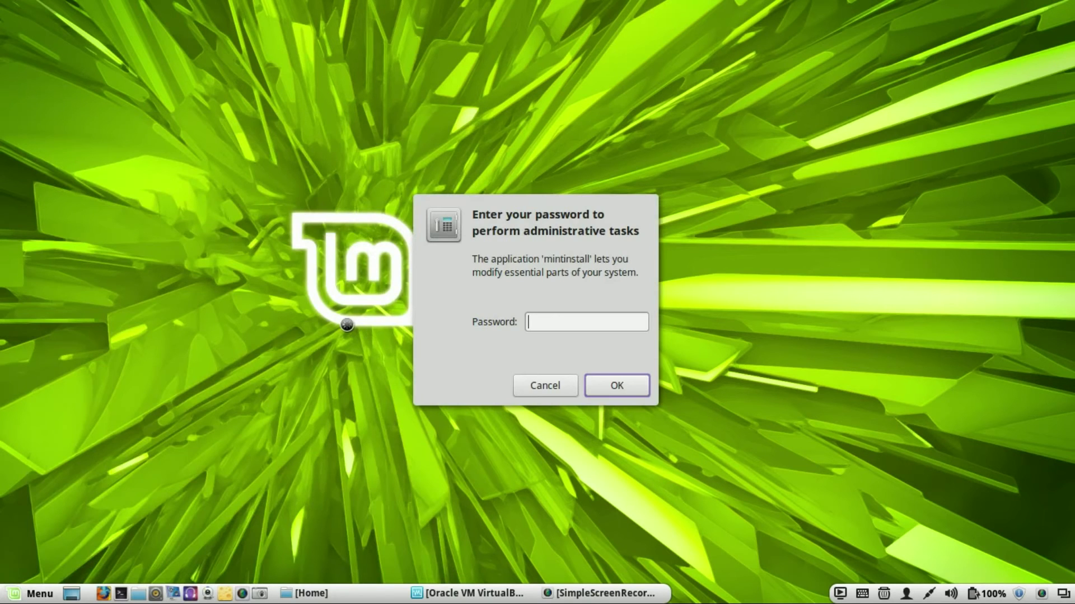
pyautogui.write('********')
pyautogui.press('Return')
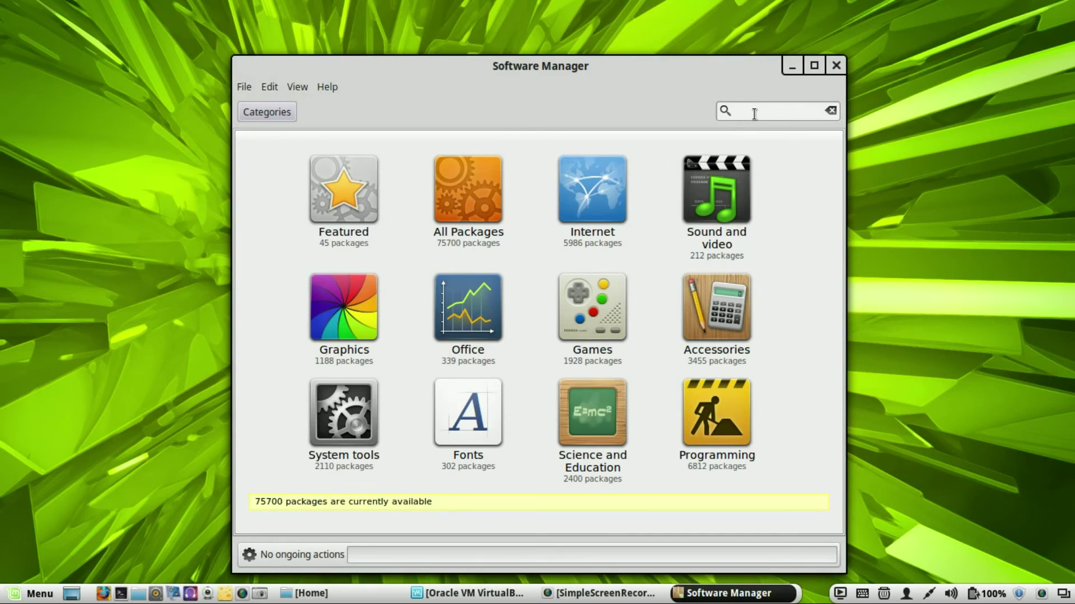
# Search for compiz, view the compiz and compizconfig-settings-manager package details, and return to the search results.
pyautogui.write('compiz')
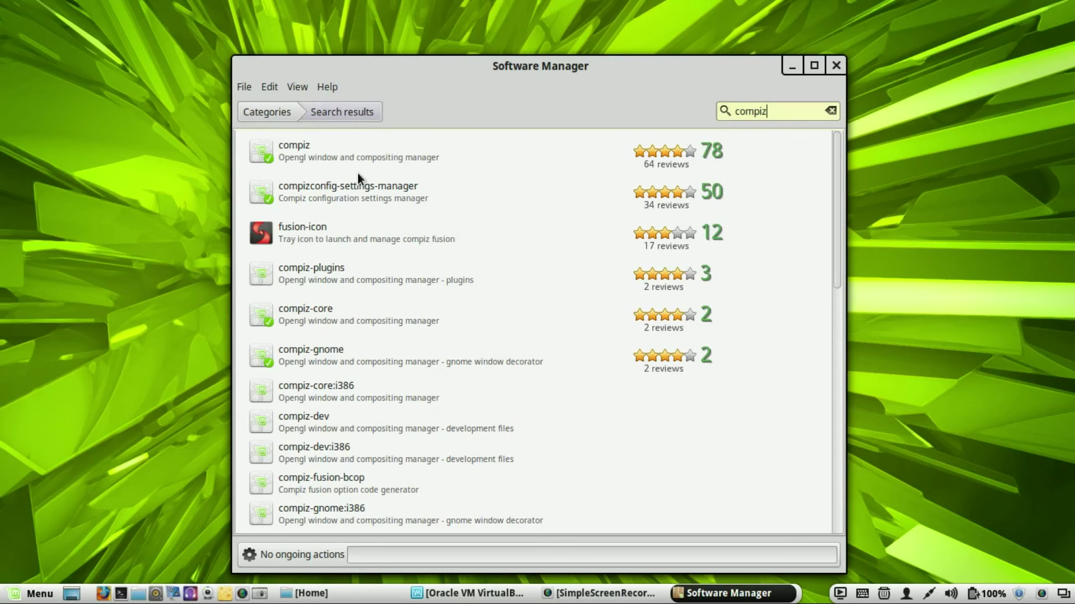
pyautogui.click(356, 161)
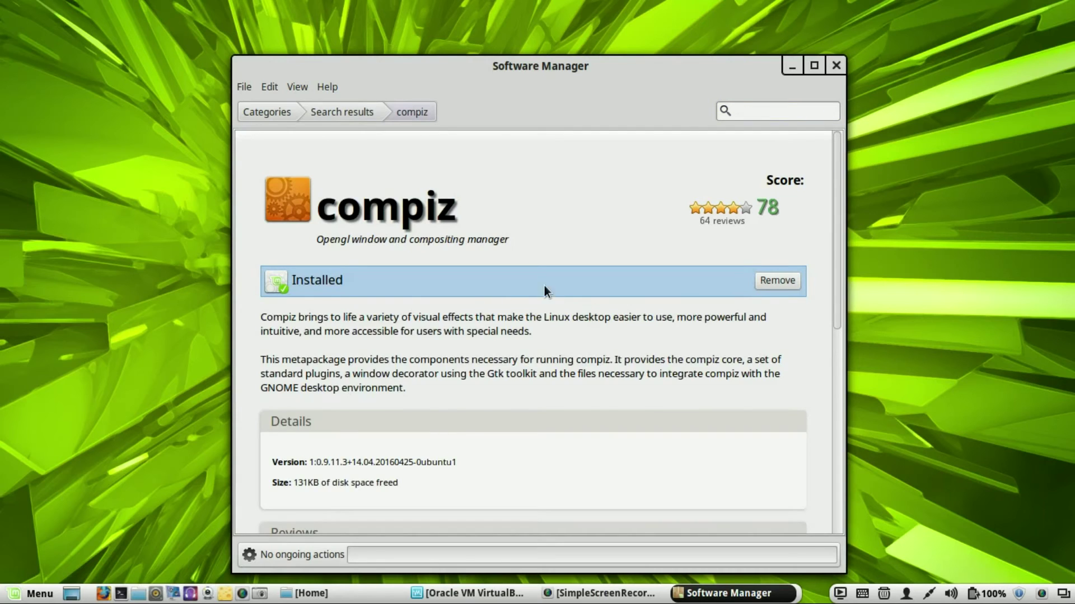
pyautogui.click(354, 107)
pyautogui.click(398, 192)
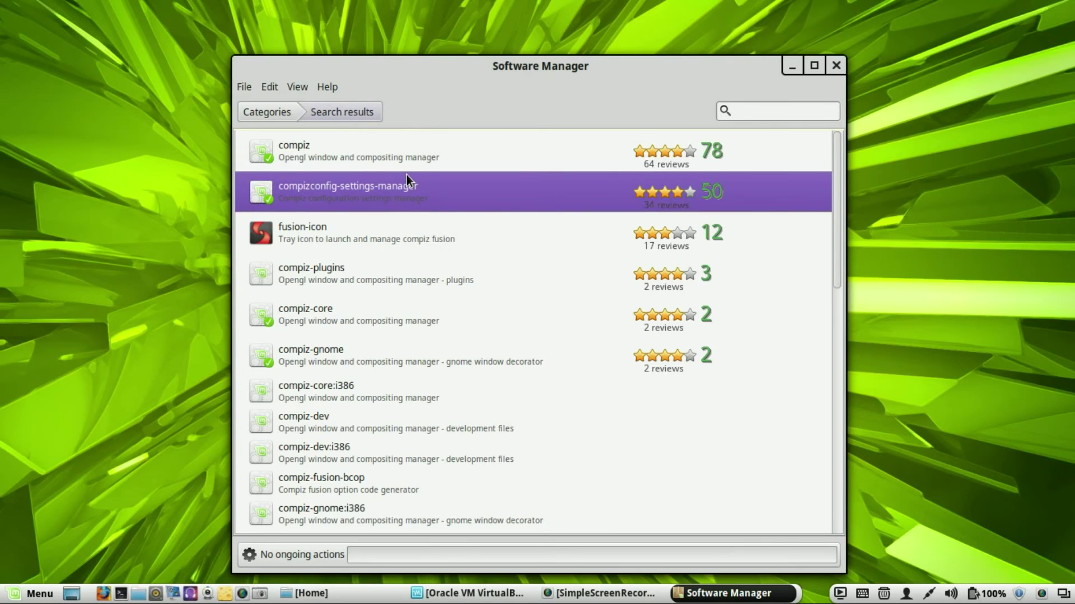
pyautogui.click(406, 175)
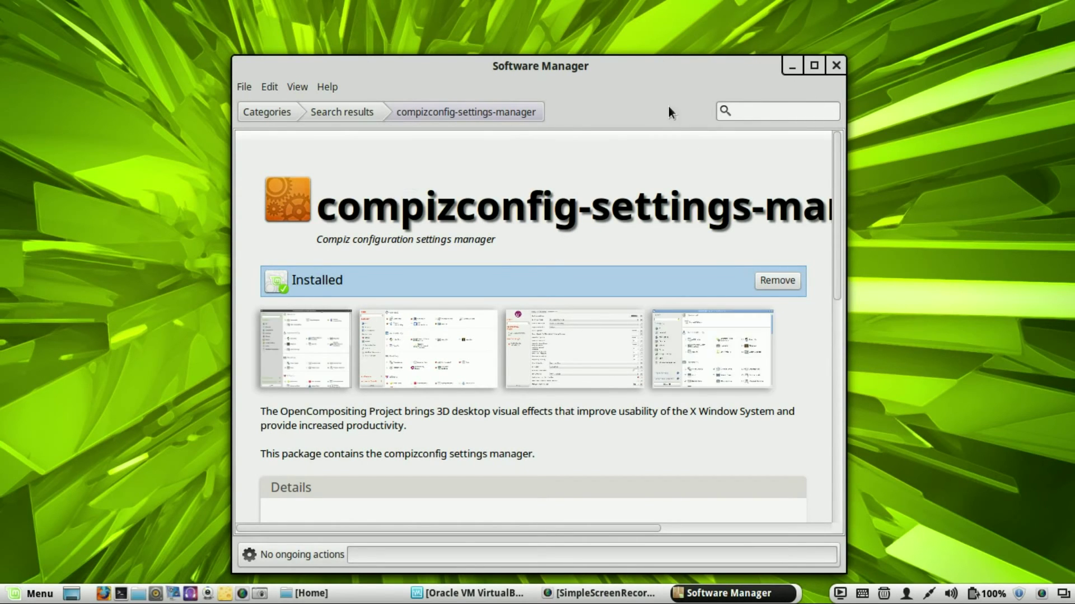
pyautogui.click(347, 115)
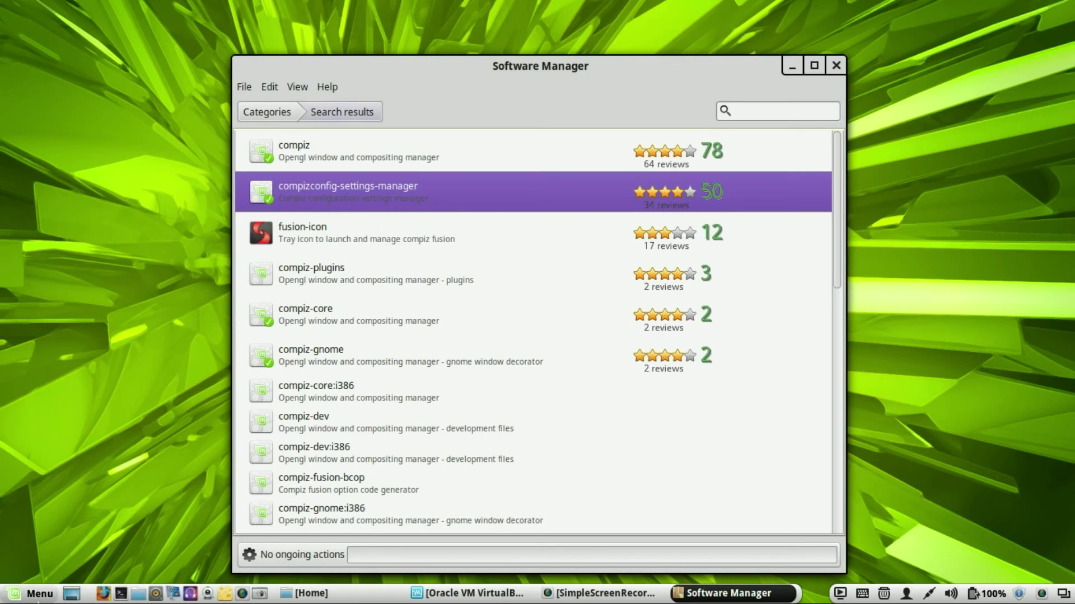
# Launch CompizConfig Settings Manager from the Preferences applications.
pyautogui.click(25, 599)
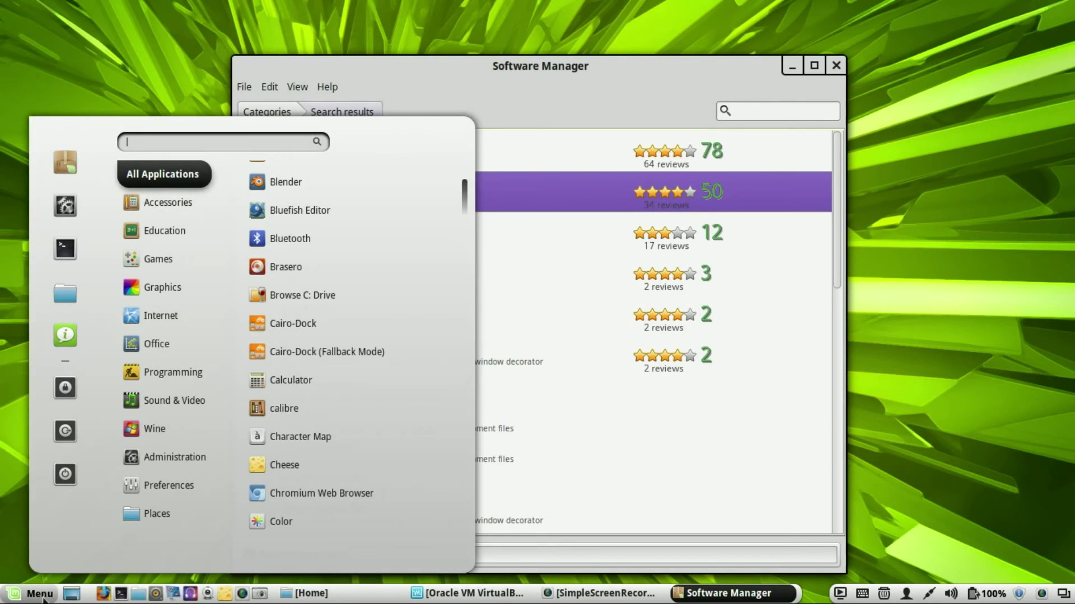
pyautogui.moveTo(191, 491)
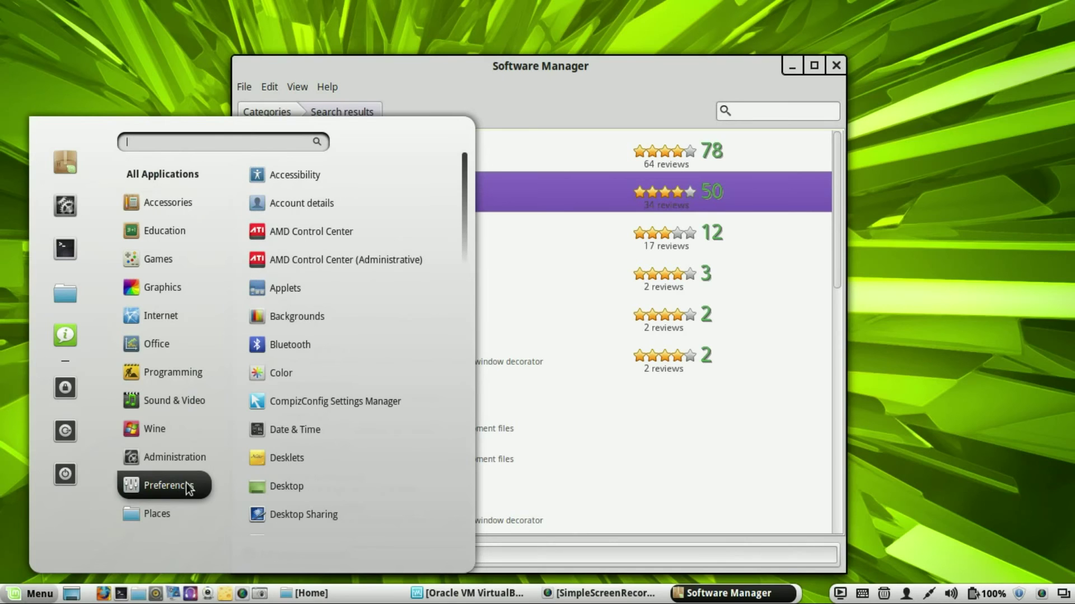
pyautogui.click(338, 407)
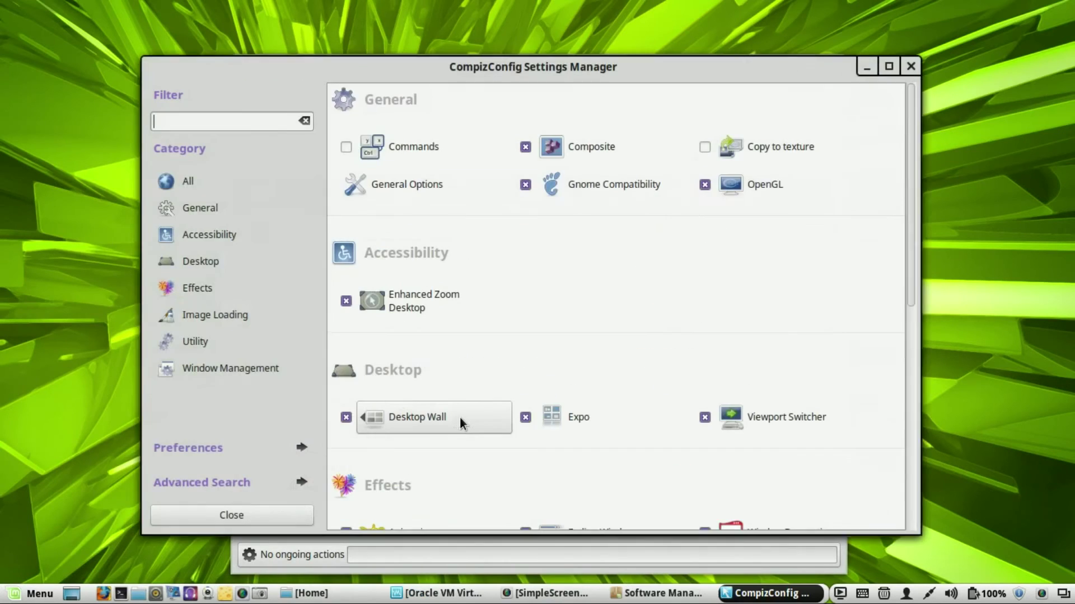
# Show the Animations plugin's open, close, minimize and unminimize settings, and return to the plugin overview.
pyautogui.scroll(-3, 466, 314)
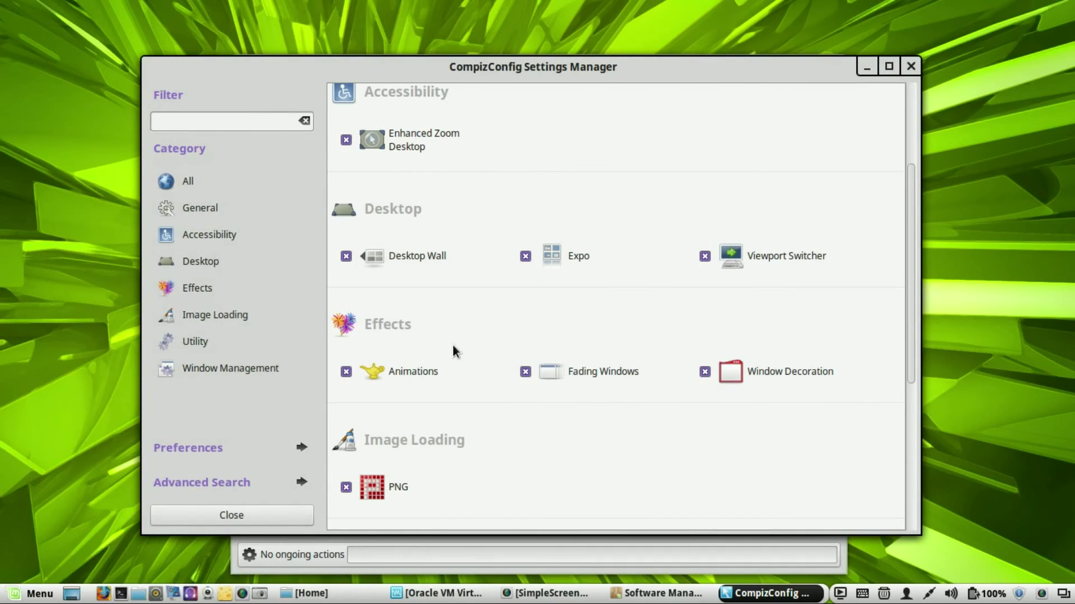
pyautogui.click(439, 372)
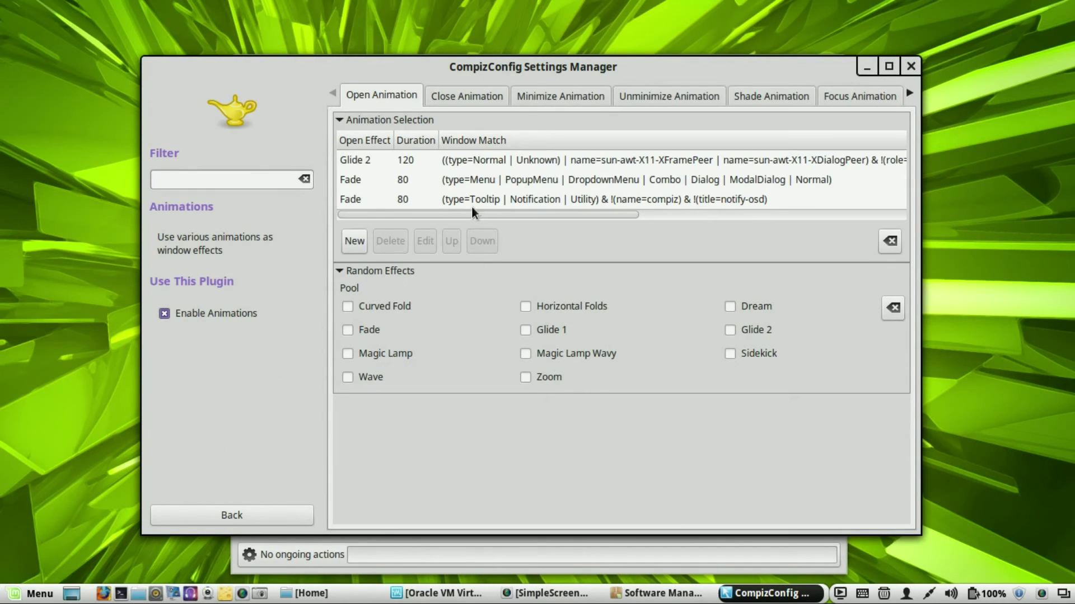
pyautogui.click(455, 96)
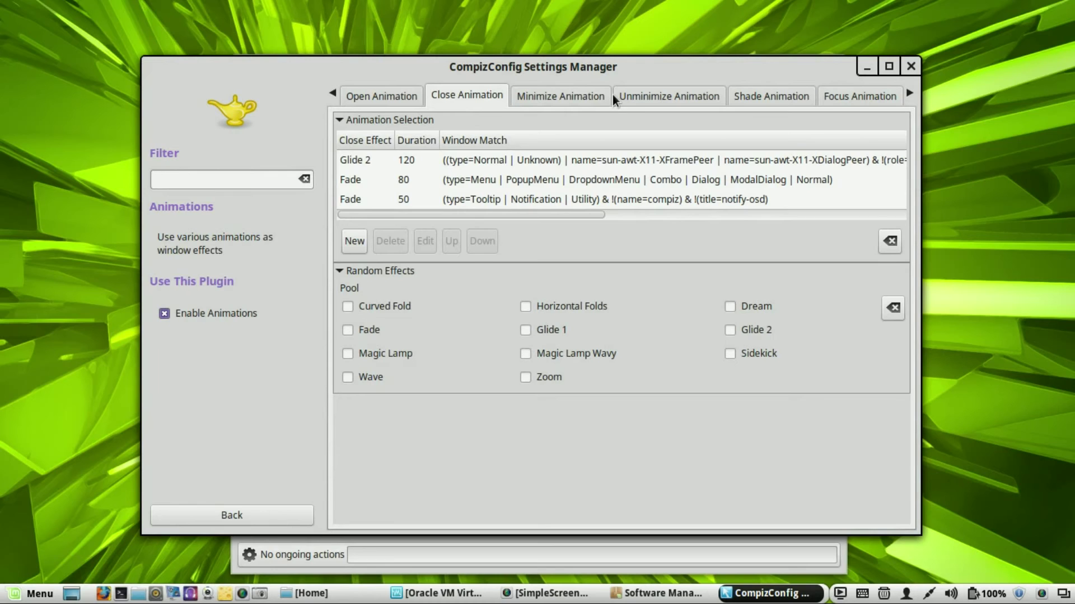
pyautogui.click(593, 95)
pyautogui.click(674, 99)
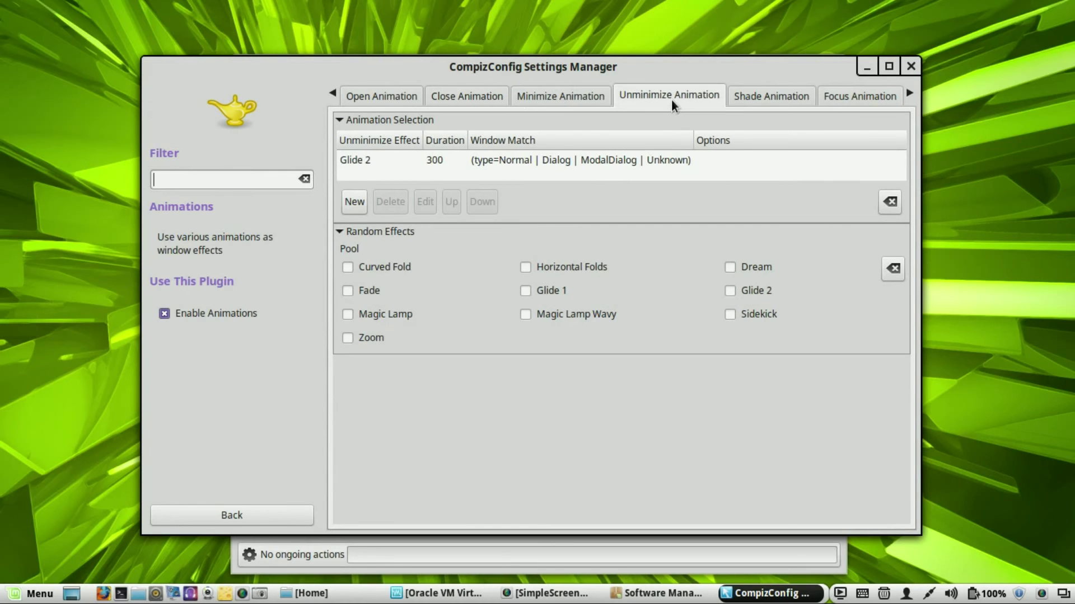
pyautogui.click(201, 518)
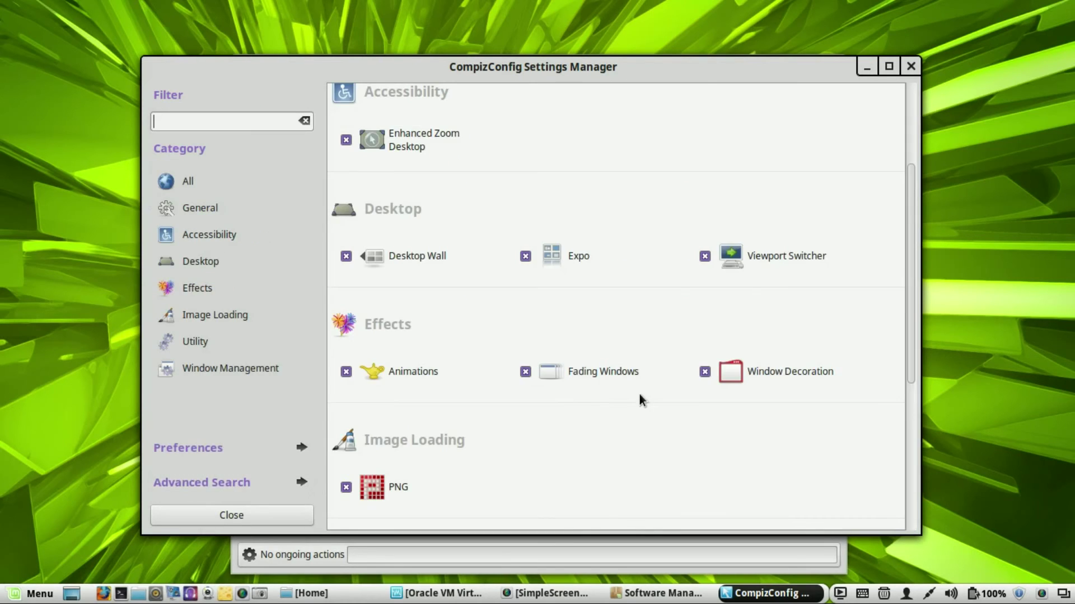
# Look through the plugin categories, show the Window Decoration settings, and return to the overview.
pyautogui.scroll(-3, 639, 393)
pyautogui.scroll(3, 618, 388)
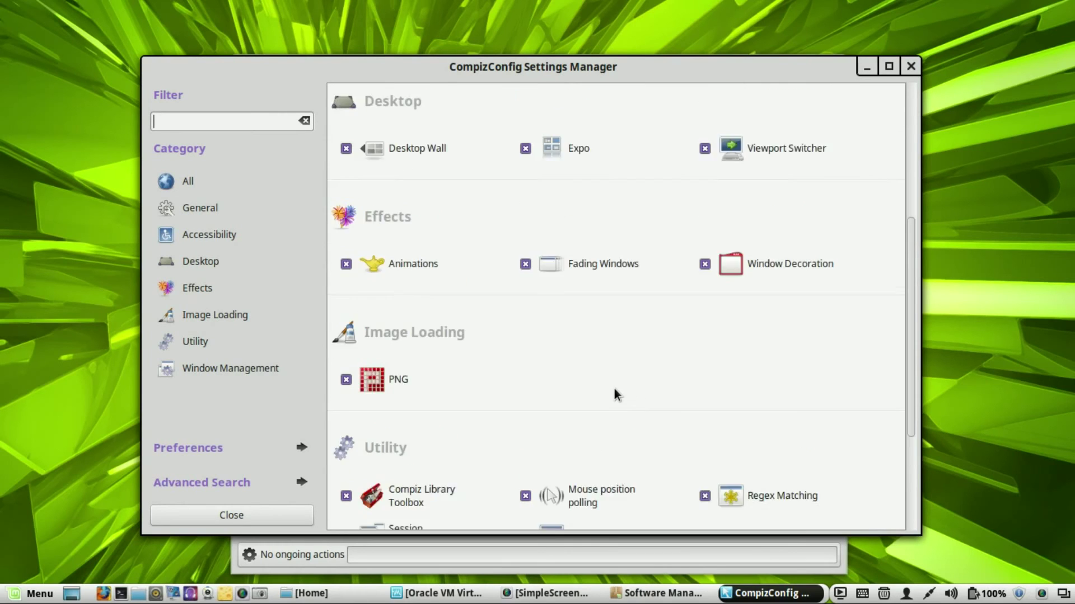
pyautogui.click(770, 425)
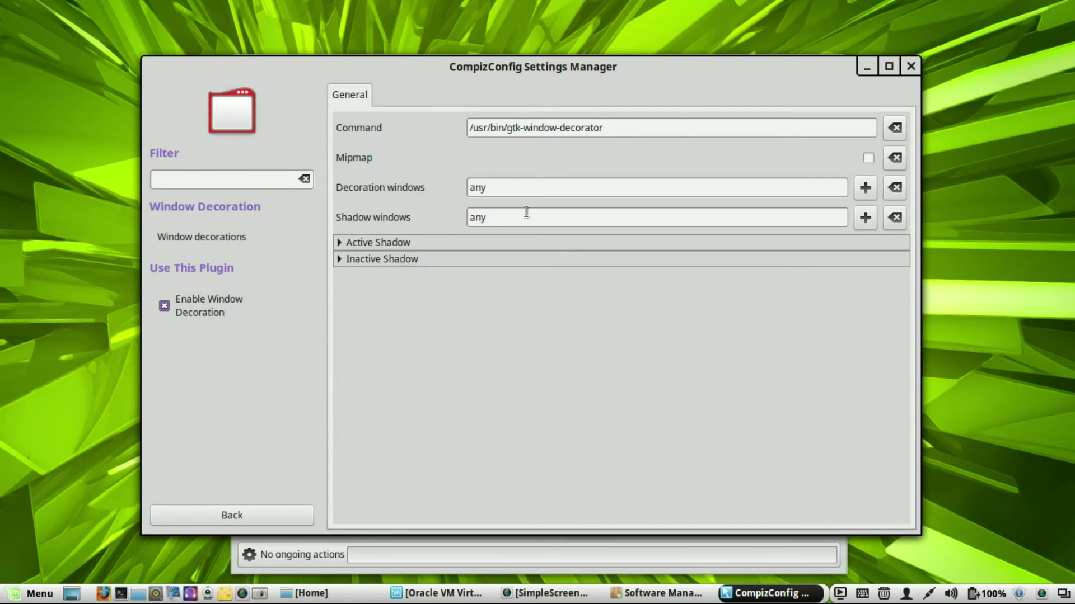
pyautogui.click(267, 514)
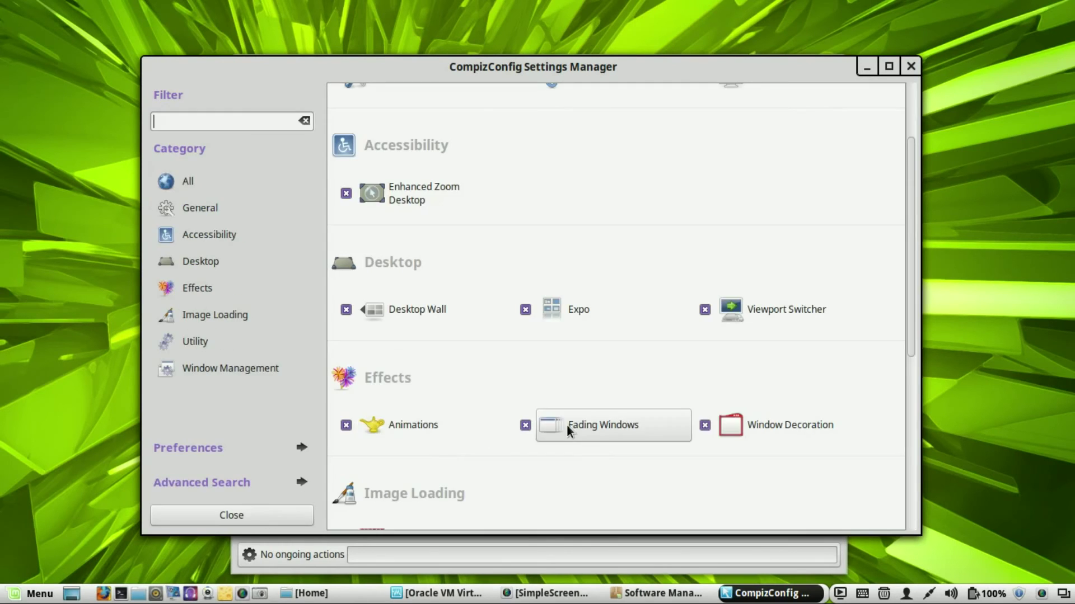
# Show the Desktop Wall plugin's Viewport Switch Preview settings and return to the plugin overview.
pyautogui.scroll(2, 547, 420)
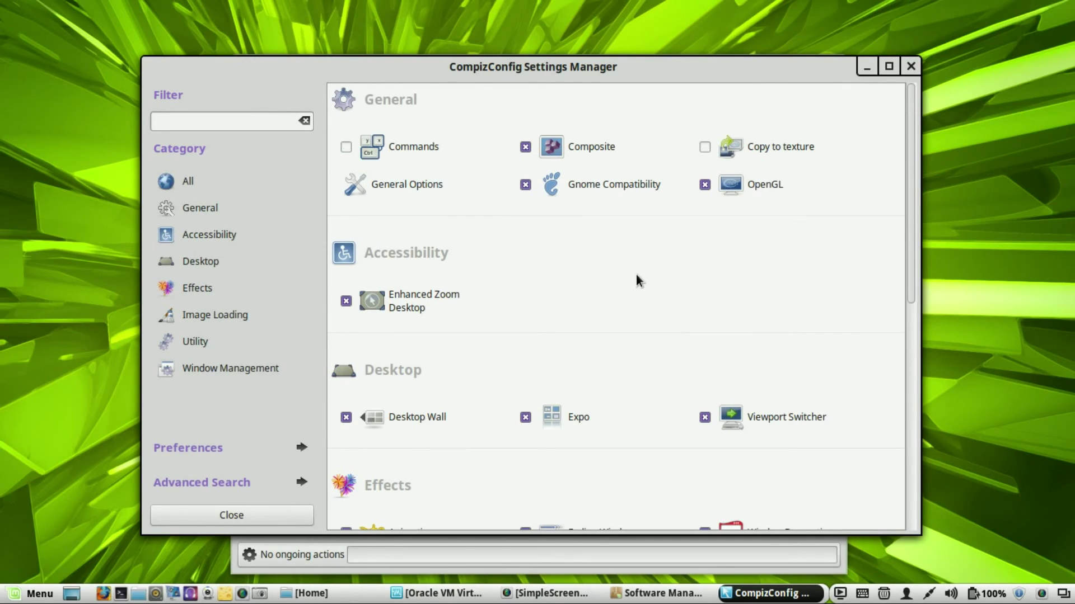
pyautogui.scroll(-3, 570, 262)
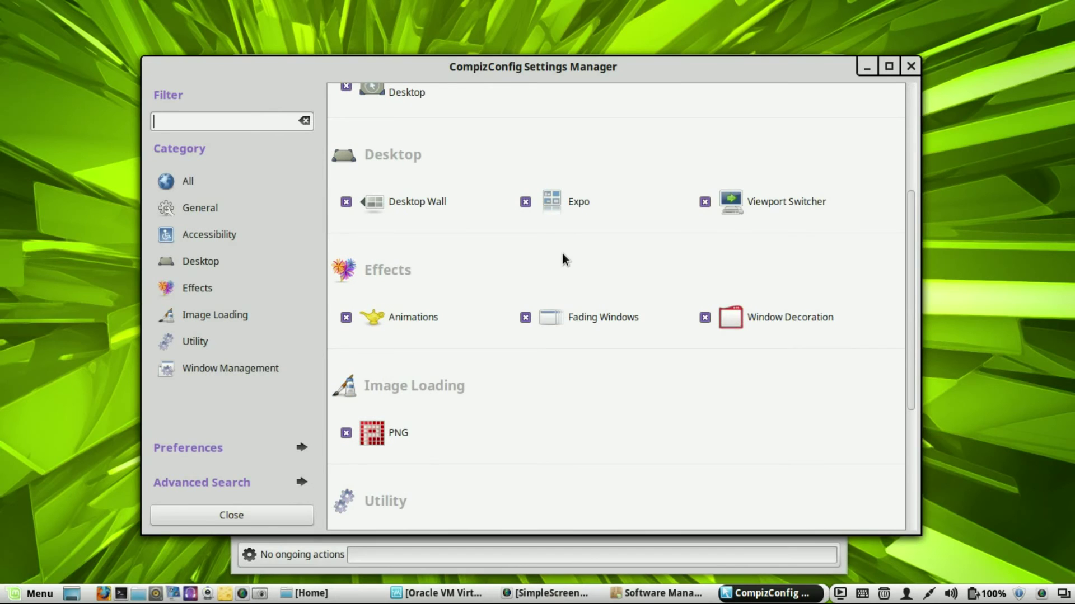
pyautogui.click(469, 206)
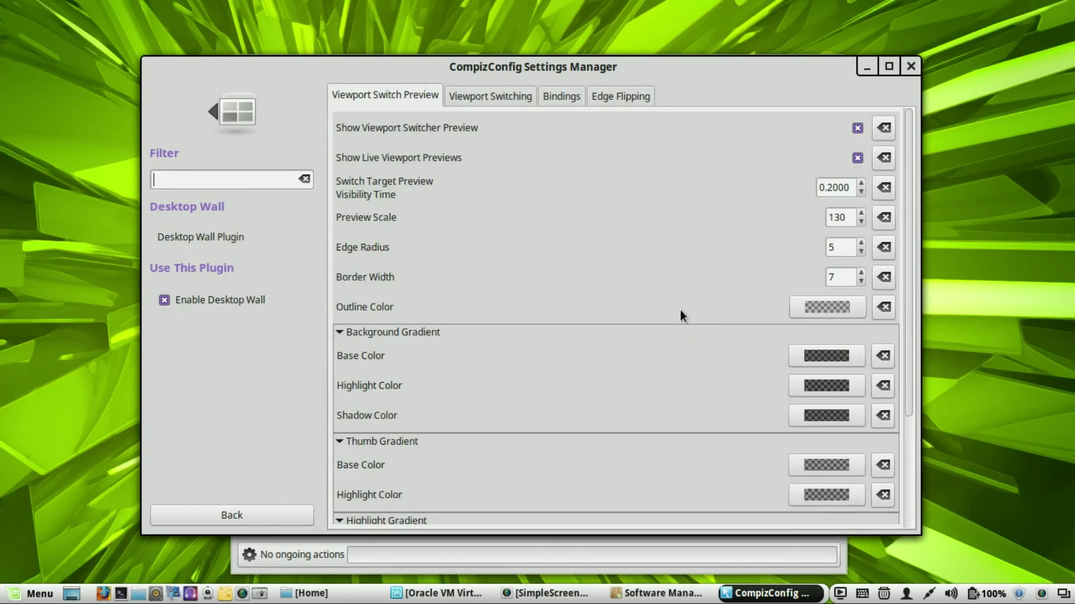
pyautogui.scroll(-3, 595, 262)
pyautogui.scroll(3, 582, 258)
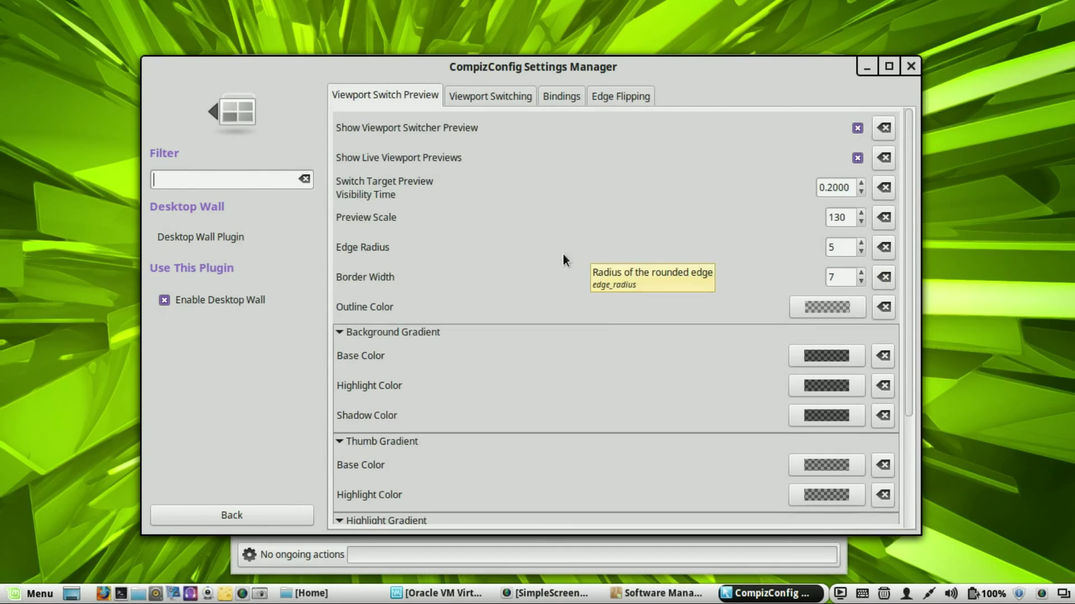
pyautogui.click(231, 515)
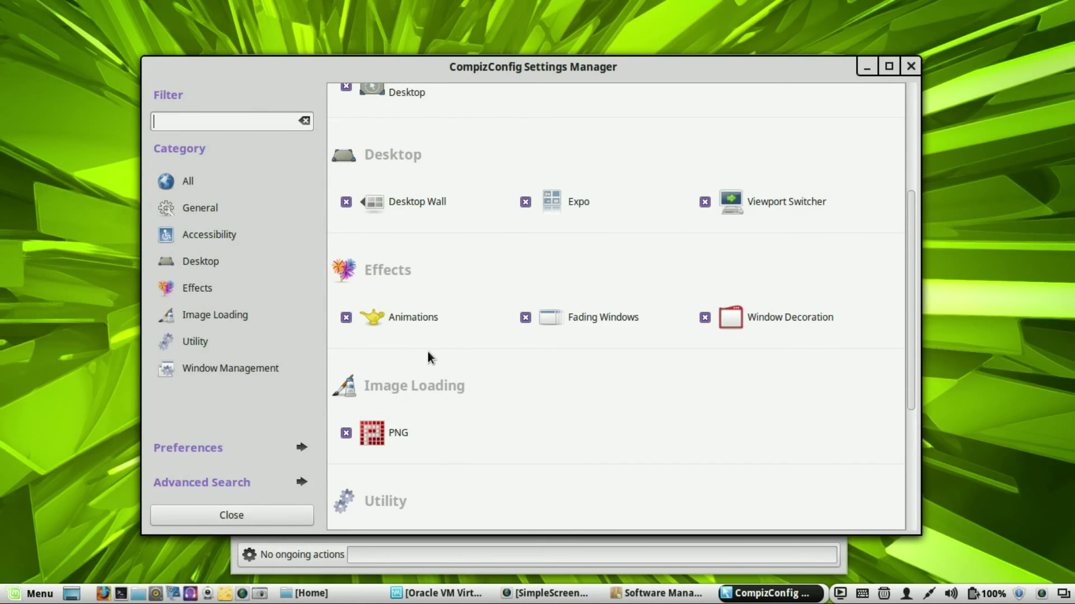
# Review the General, Desktop and Effects plugins once more and close CompizConfig Settings Manager.
pyautogui.scroll(5, 560, 348)
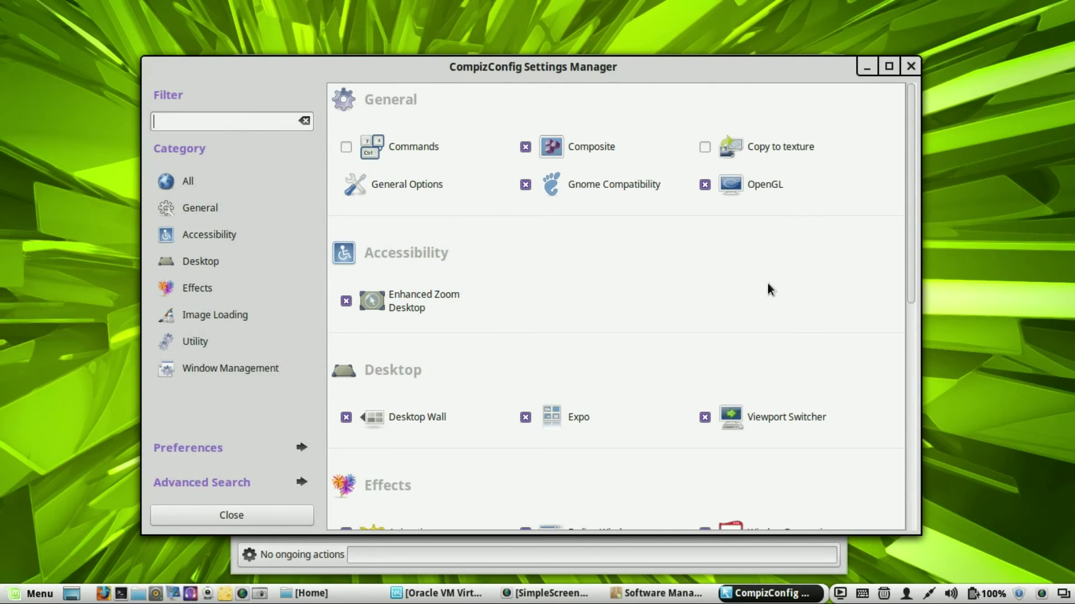
pyautogui.scroll(-4, 767, 290)
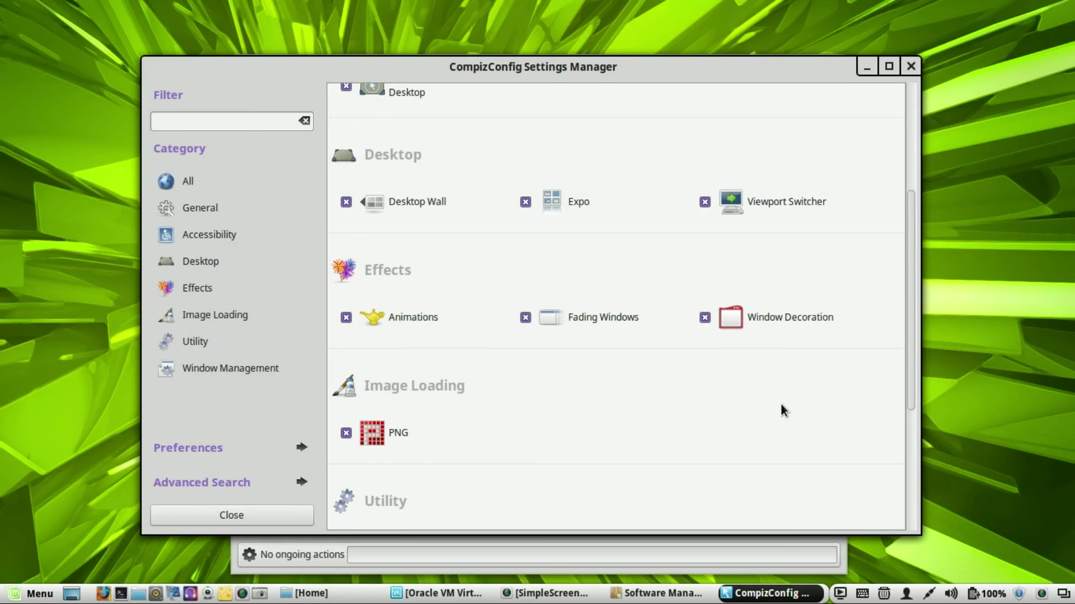
pyautogui.click(909, 72)
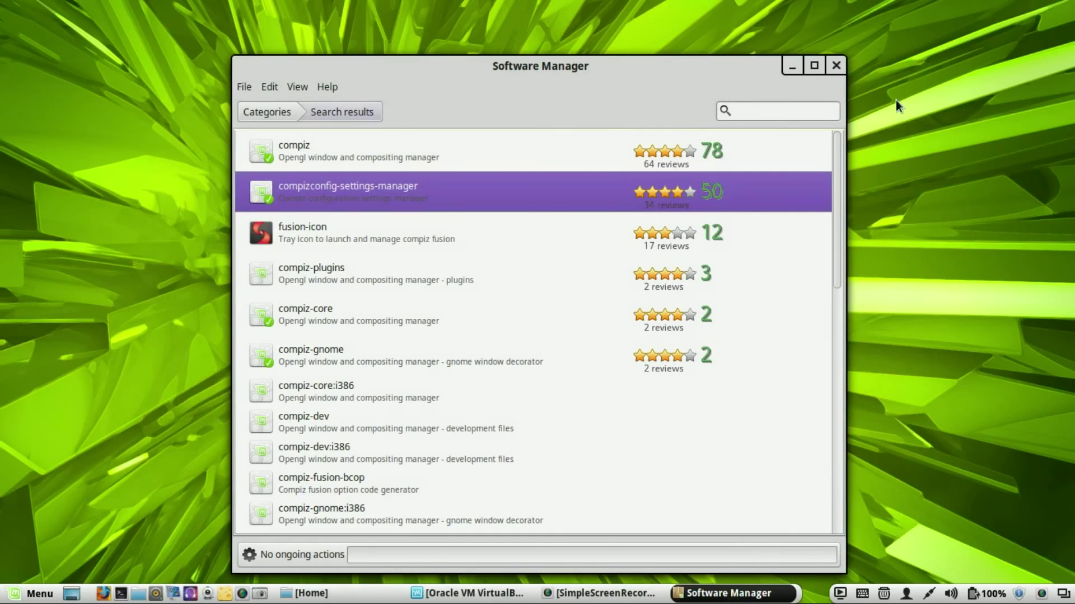
# Search all Software Manager categories for cairo, show the matching packages, and close Software Manager.
pyautogui.click(247, 111)
pyautogui.click(808, 110)
pyautogui.write('cairo')
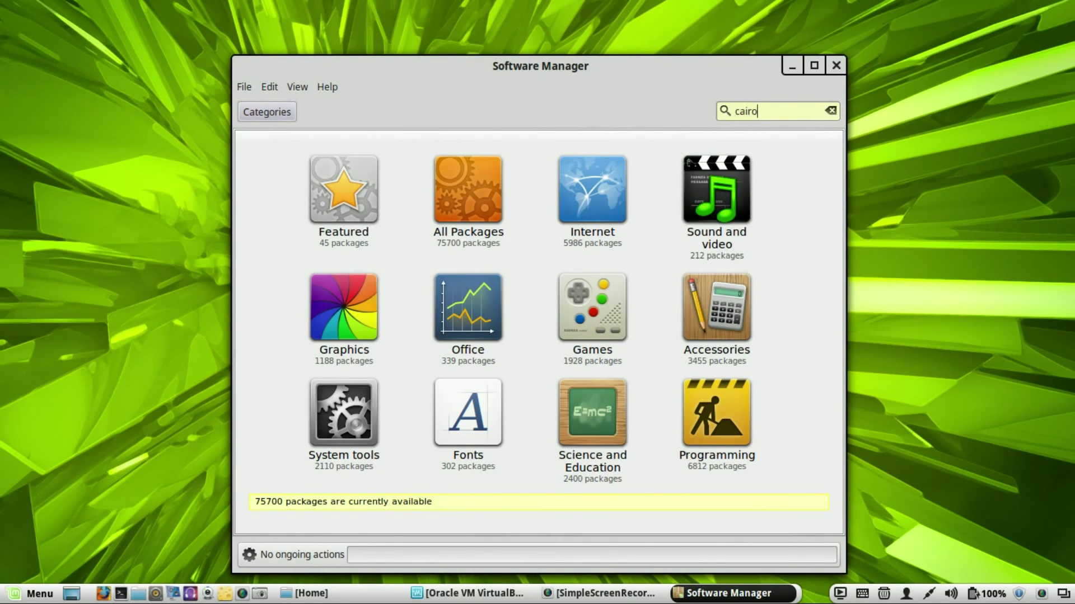
pyautogui.press('Return')
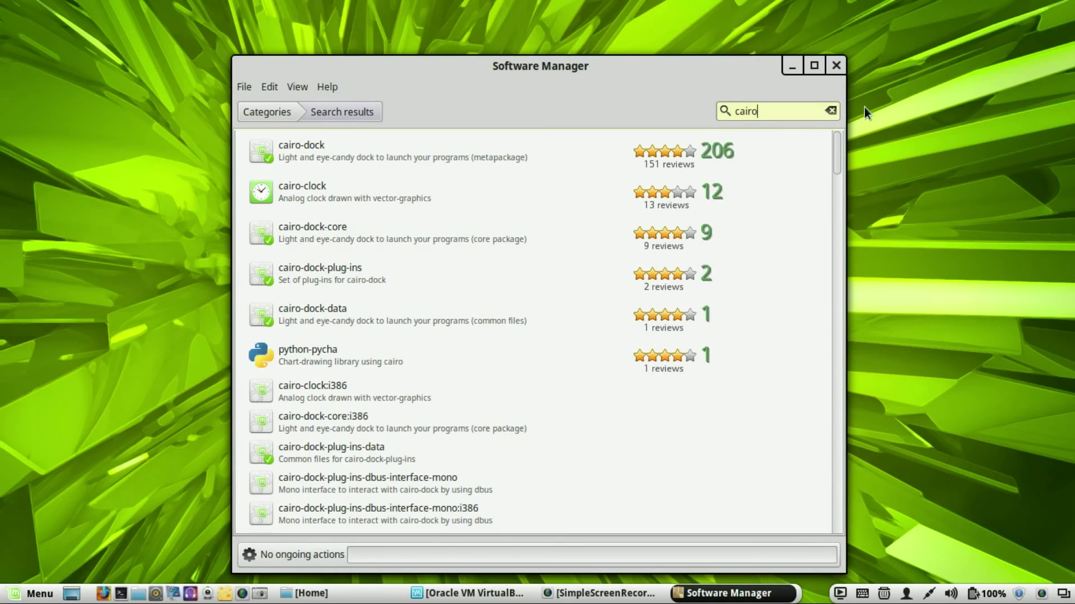
pyautogui.click(839, 66)
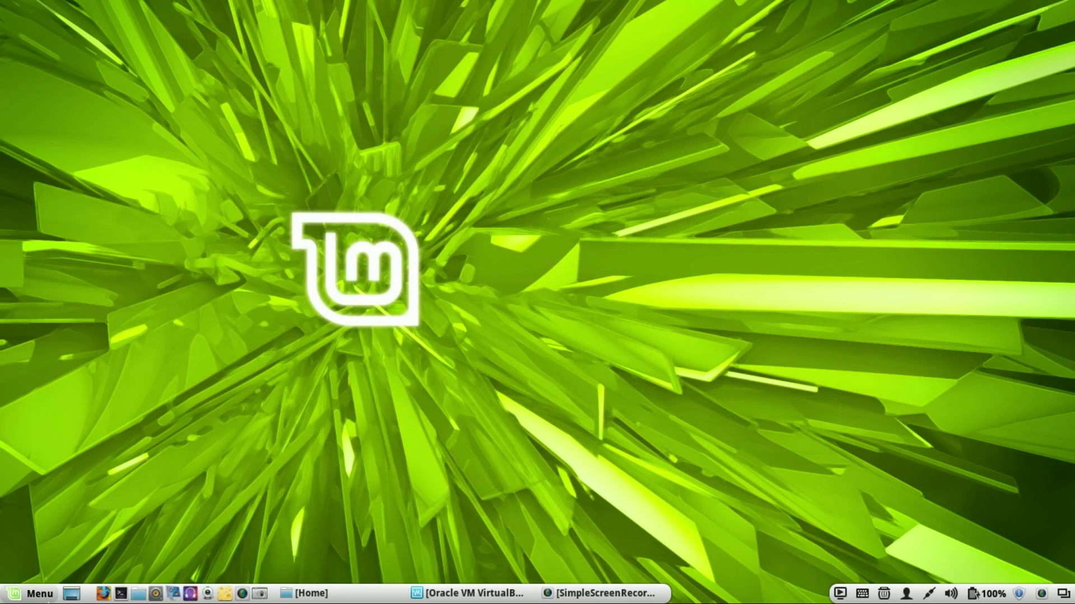
pyautogui.click(41, 599)
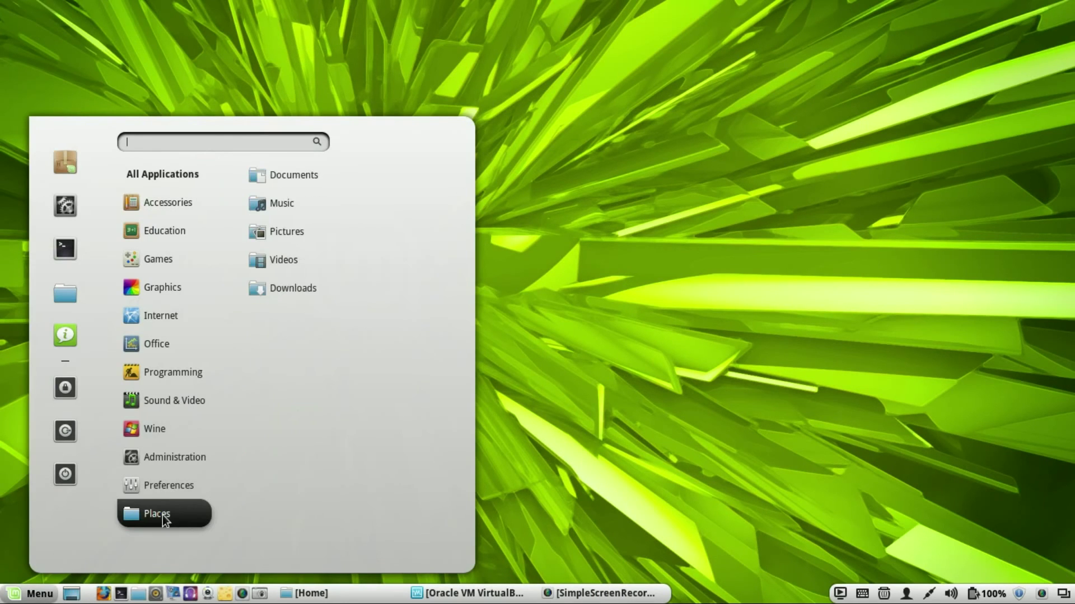
pyautogui.moveTo(173, 462)
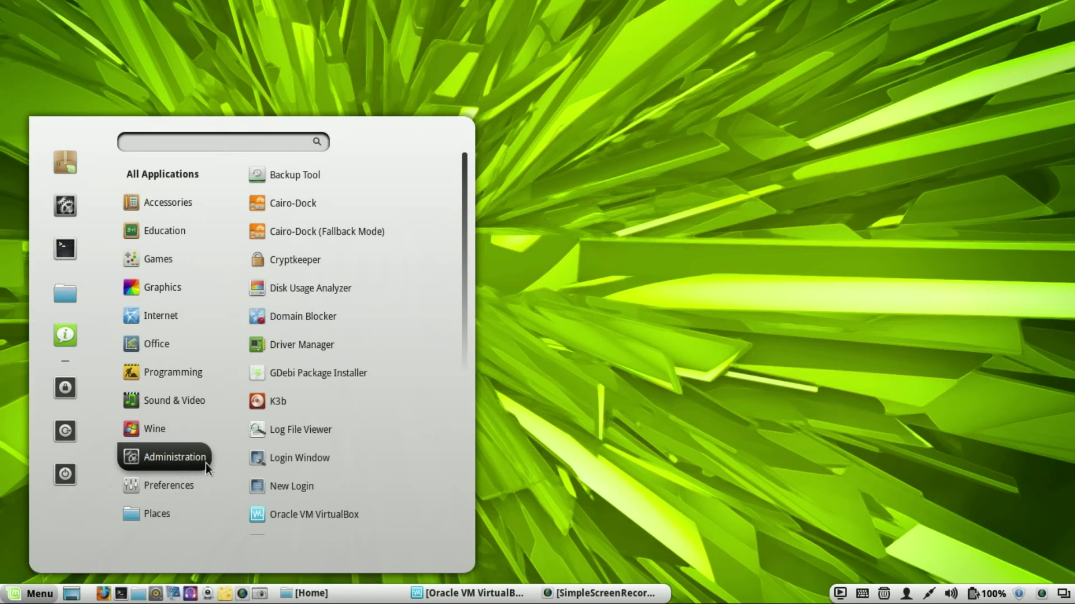
pyautogui.click(590, 233)
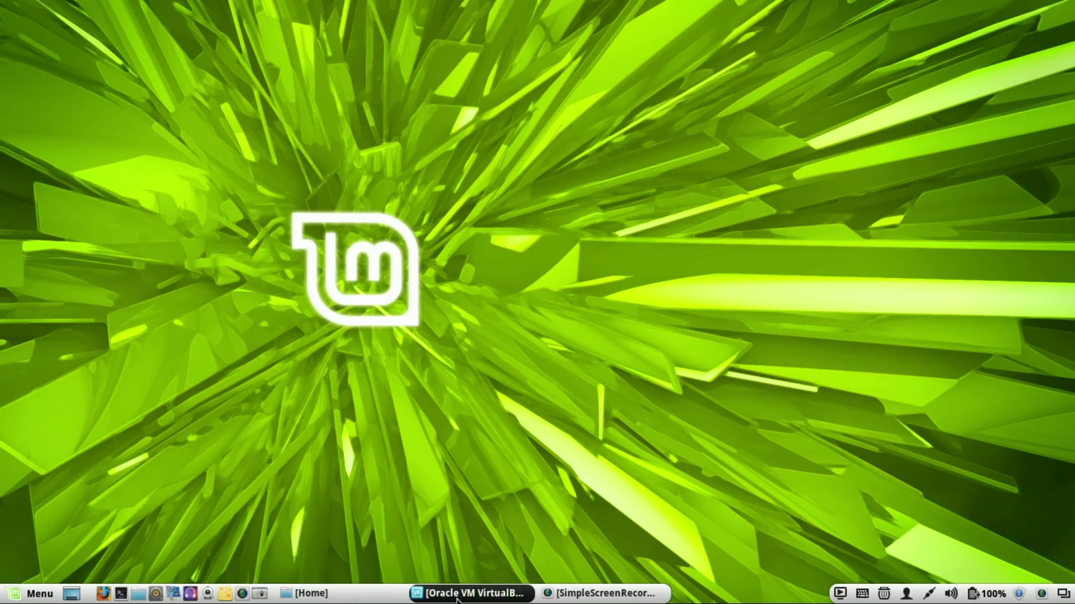
# Move the desktop panel from the bottom edge to the top edge of the screen, leaving the desktop clear of open windows.
pyautogui.moveTo(400, 594)
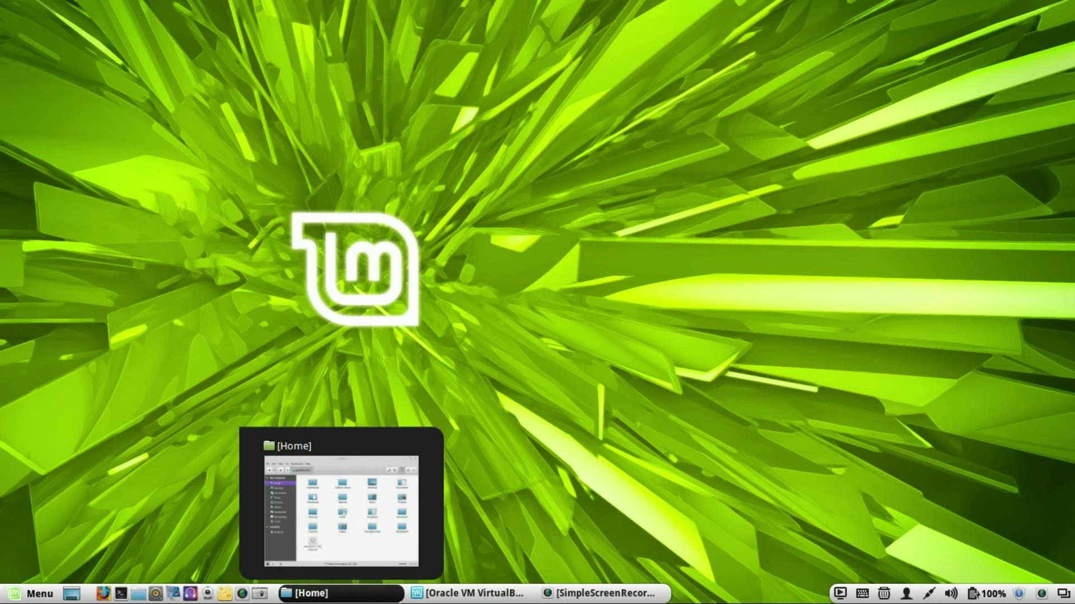
pyautogui.rightClick(708, 594)
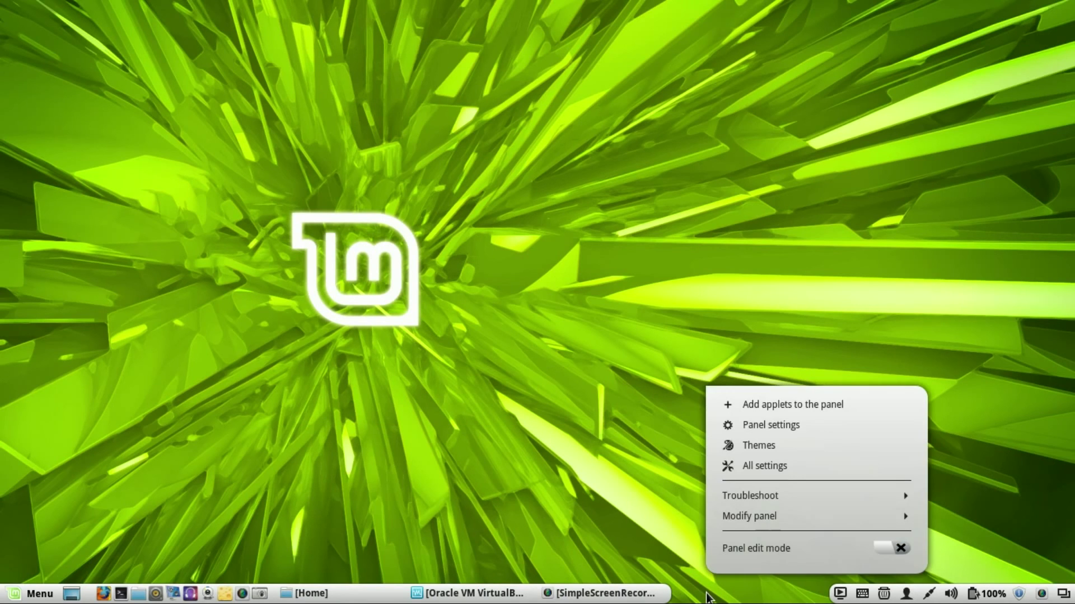
pyautogui.click(769, 524)
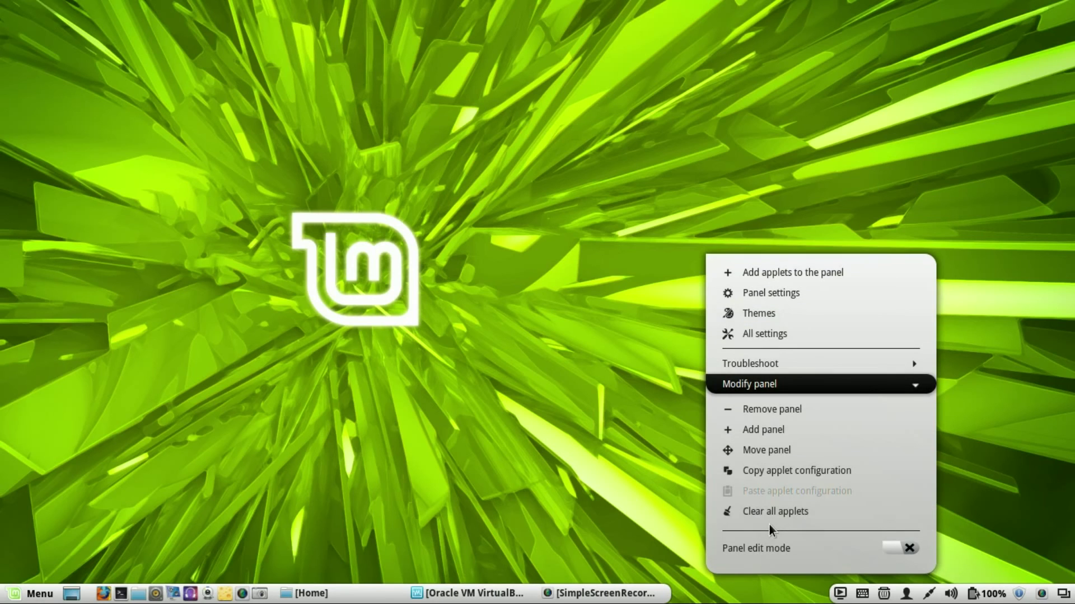
pyautogui.click(784, 451)
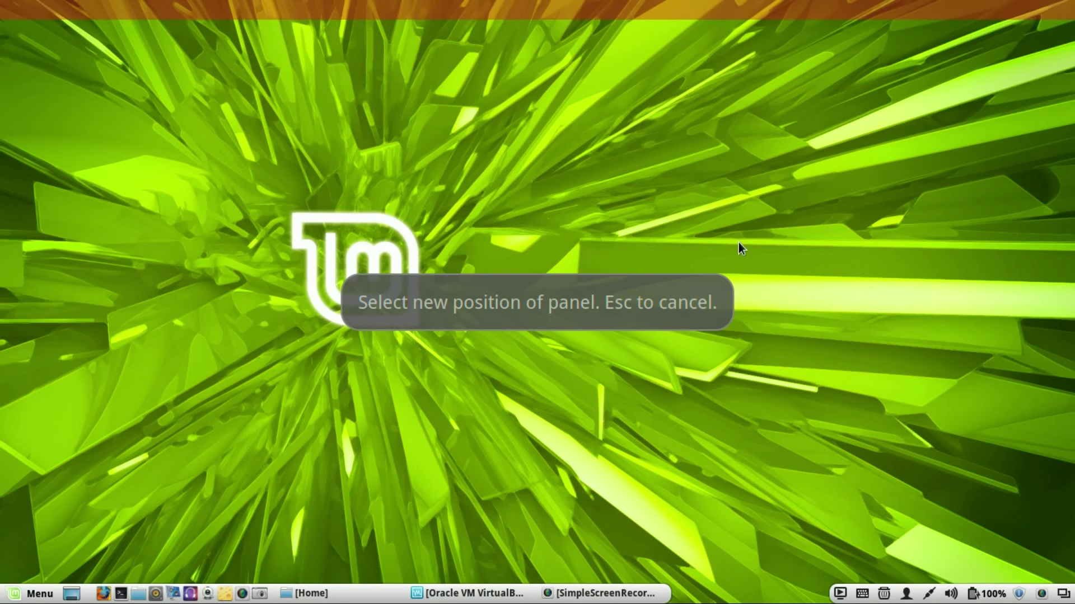
pyautogui.click(554, 49)
pyautogui.click(601, 8)
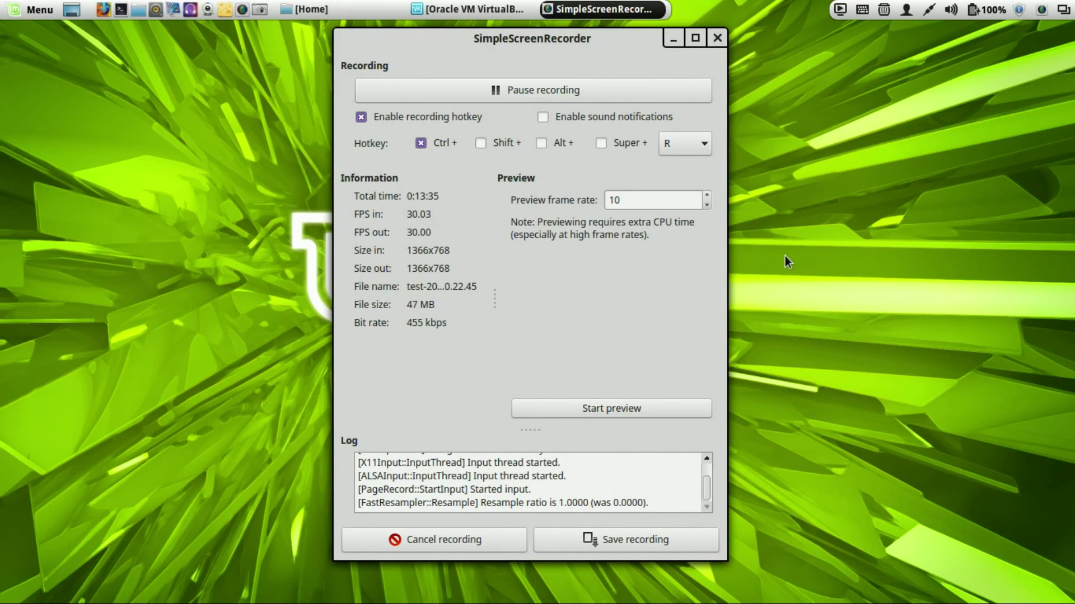
pyautogui.click(675, 38)
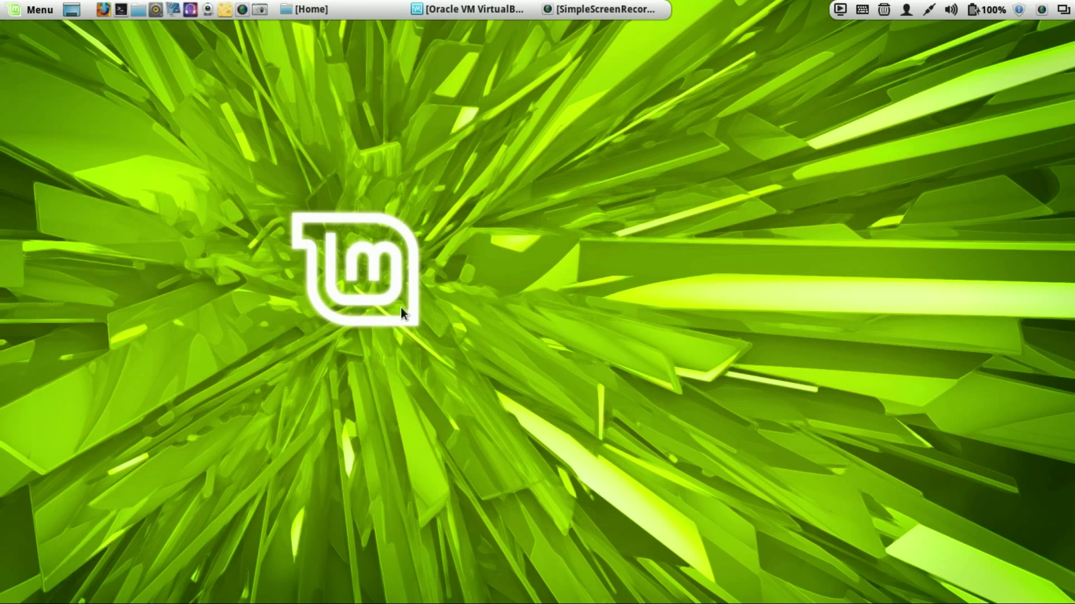
# Launch Cairo-Dock in its regular mode from the Administration applications.
pyautogui.click(21, 13)
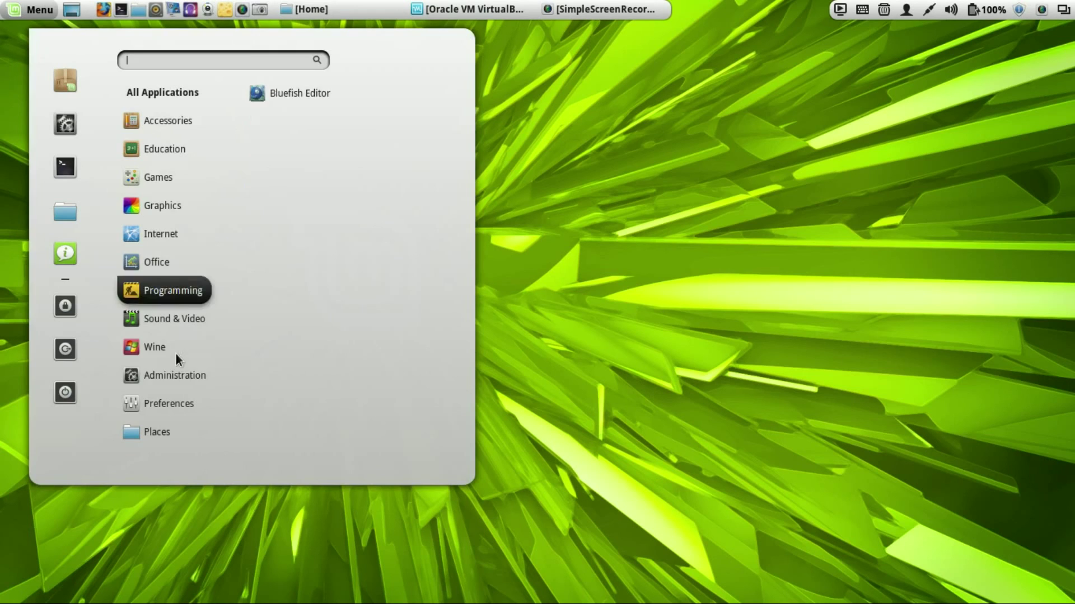
pyautogui.moveTo(177, 376)
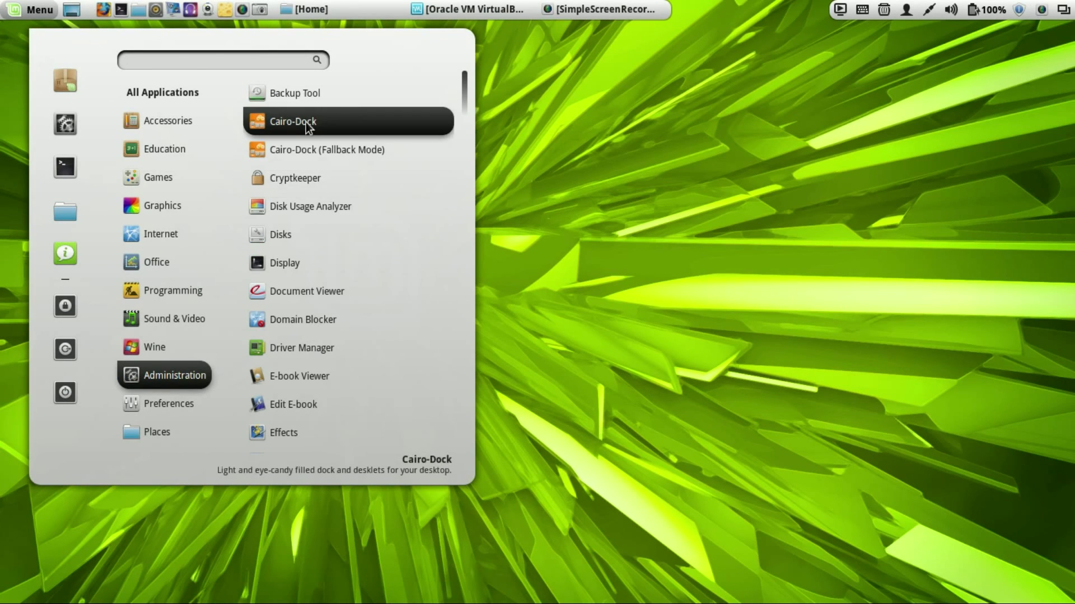
pyautogui.click(305, 122)
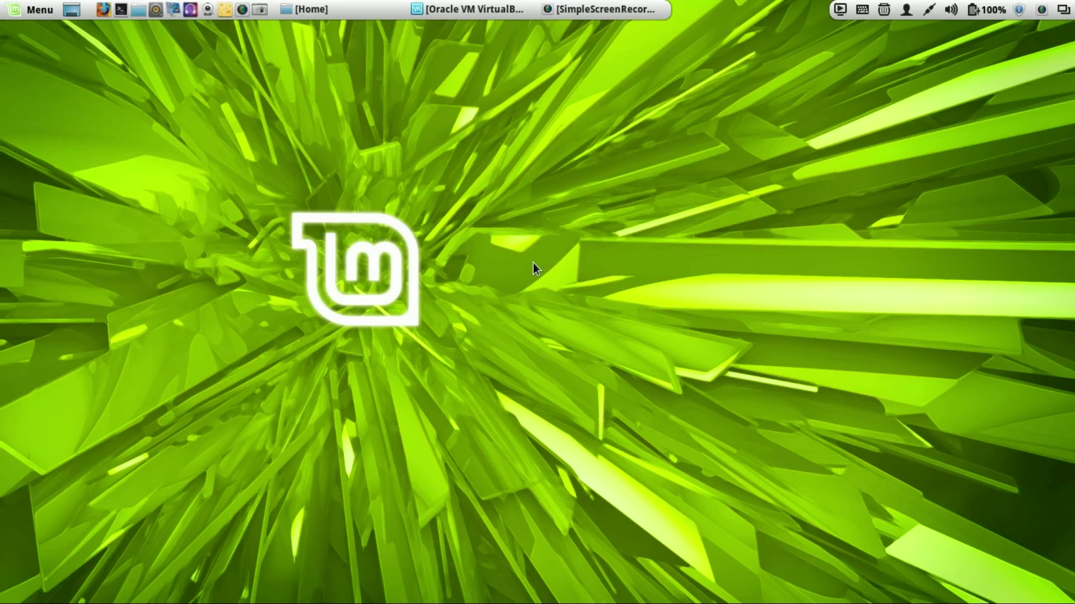